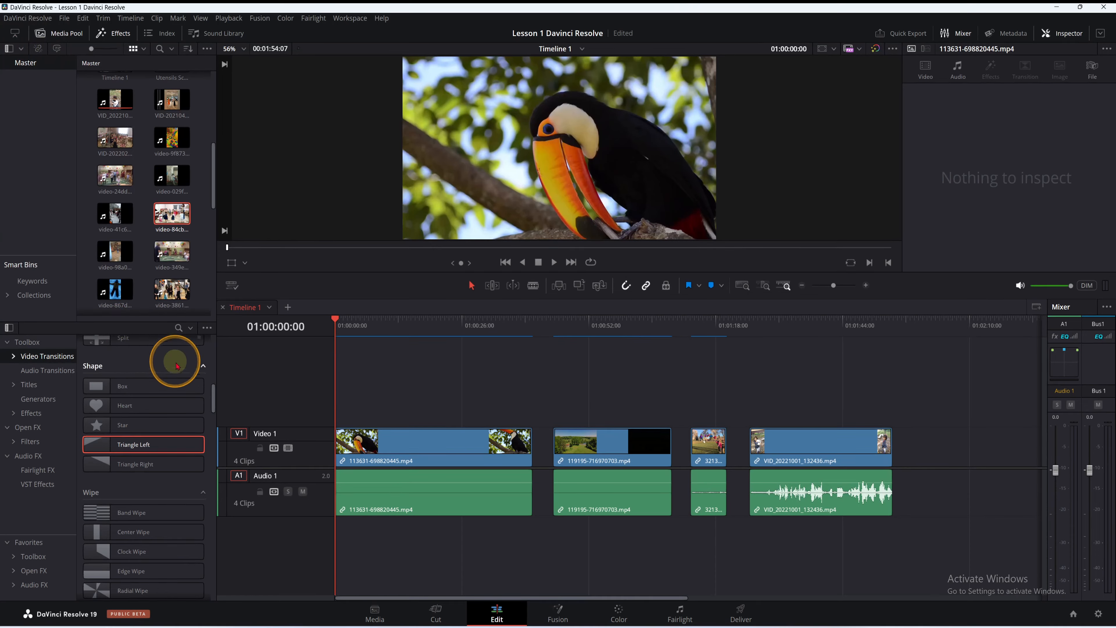
Step: Browse the available video transitions from the Dissolve group through the Shape group
{"action": "scroll", "coordinate": [159, 364], "scroll_direction": "up", "scroll_amount": 10}
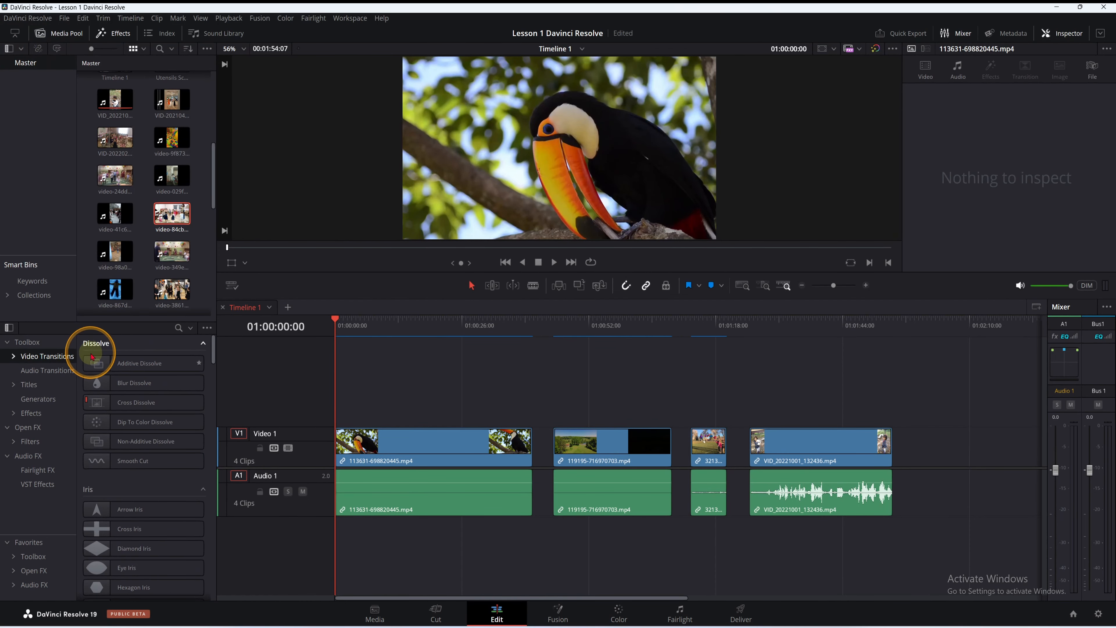
{"action": "scroll", "coordinate": [112, 484], "scroll_direction": "down", "scroll_amount": 1}
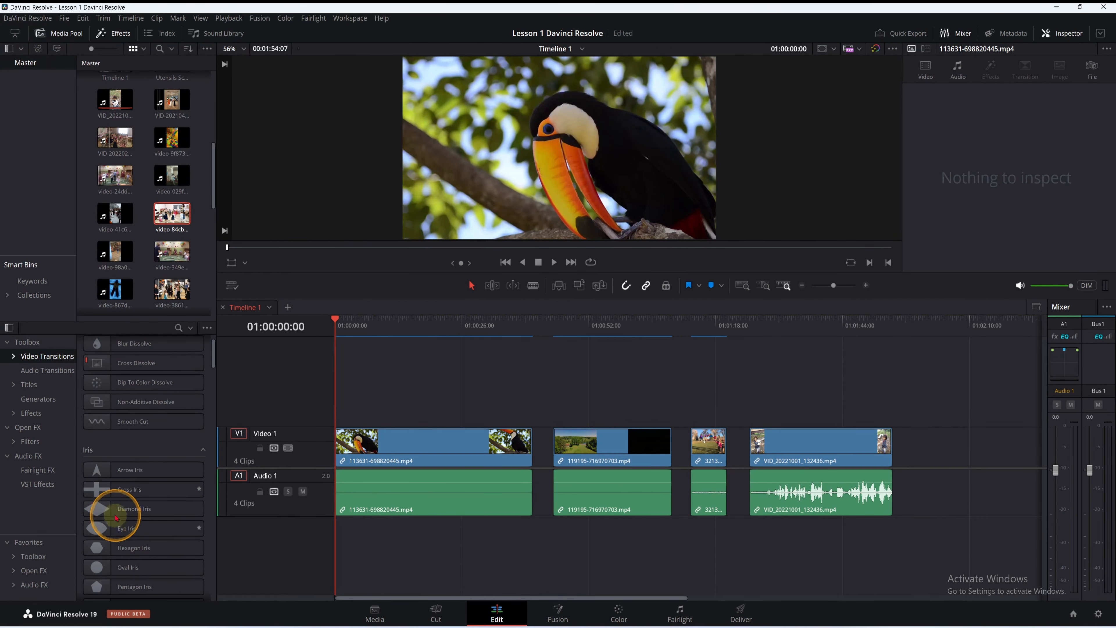
{"action": "scroll", "coordinate": [110, 506], "scroll_direction": "down", "scroll_amount": 5}
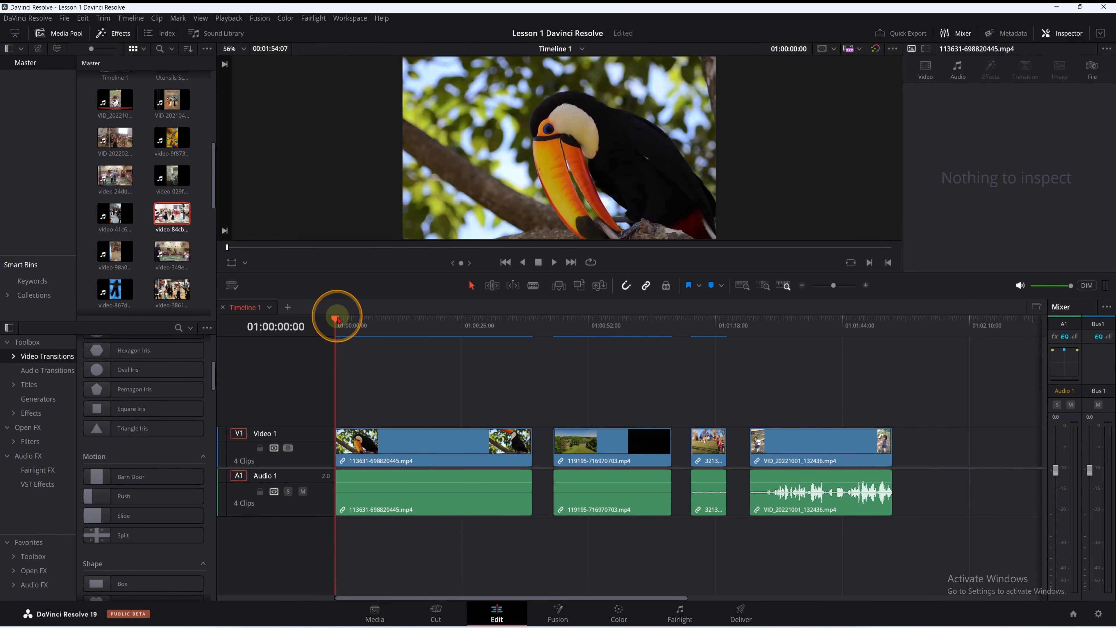
{"action": "left_click_drag", "start_coordinate": [337, 317], "coordinate": [450, 321]}
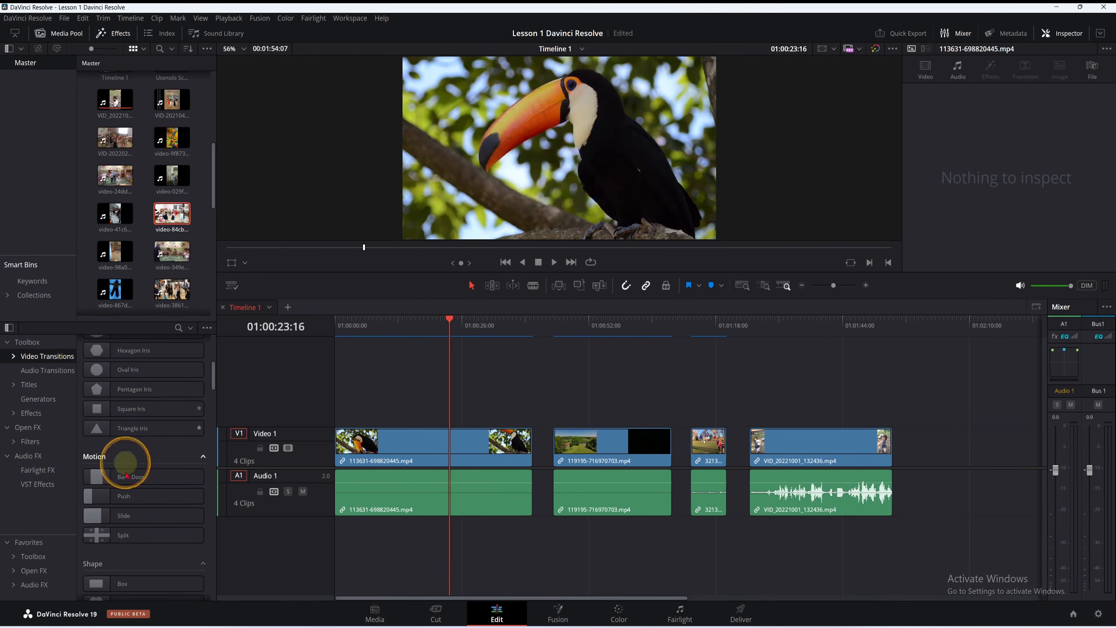
{"action": "scroll", "coordinate": [116, 461], "scroll_direction": "down", "scroll_amount": 3}
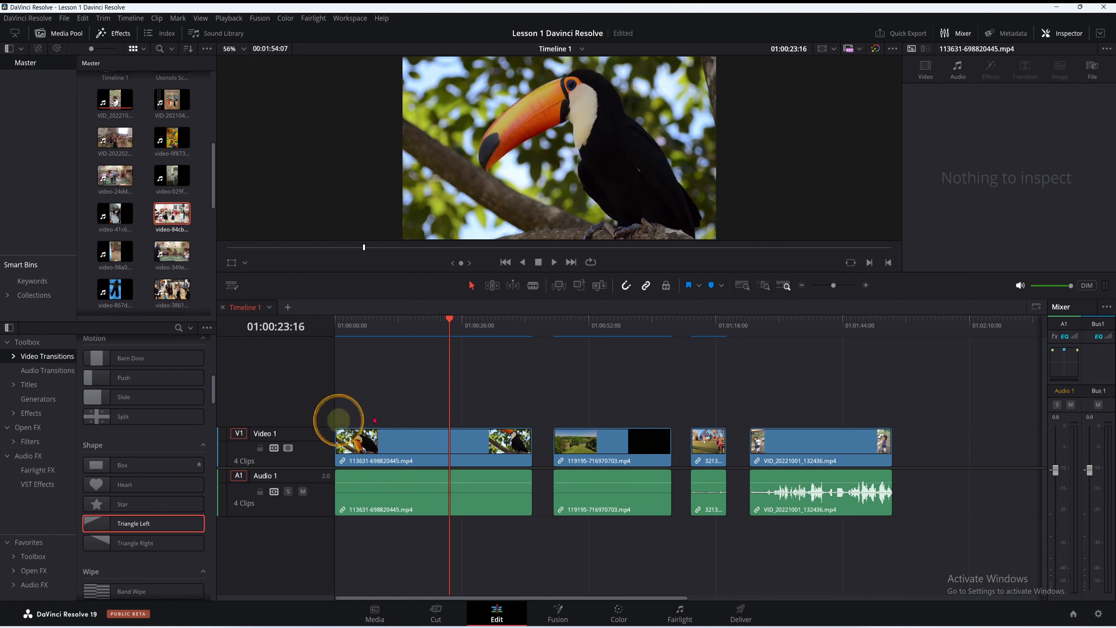
Step: Close the gap between the toucan clip and the landscape clip by deleting the empty space
{"action": "left_click_drag", "start_coordinate": [453, 326], "coordinate": [499, 361]}
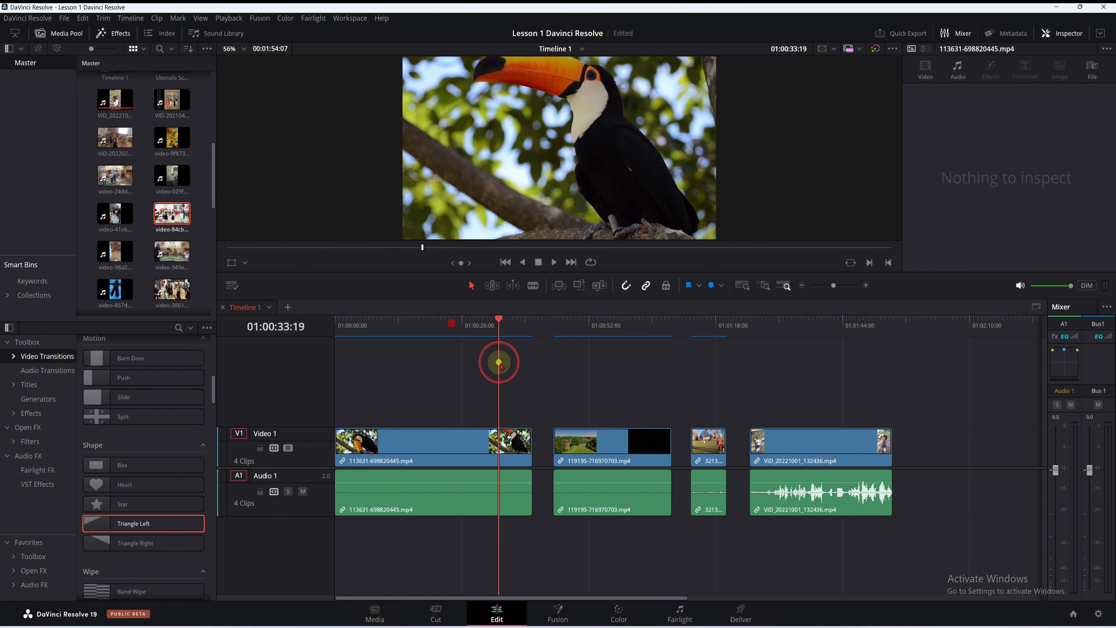
{"action": "left_click", "coordinate": [537, 449]}
{"action": "key", "text": "Delete"}
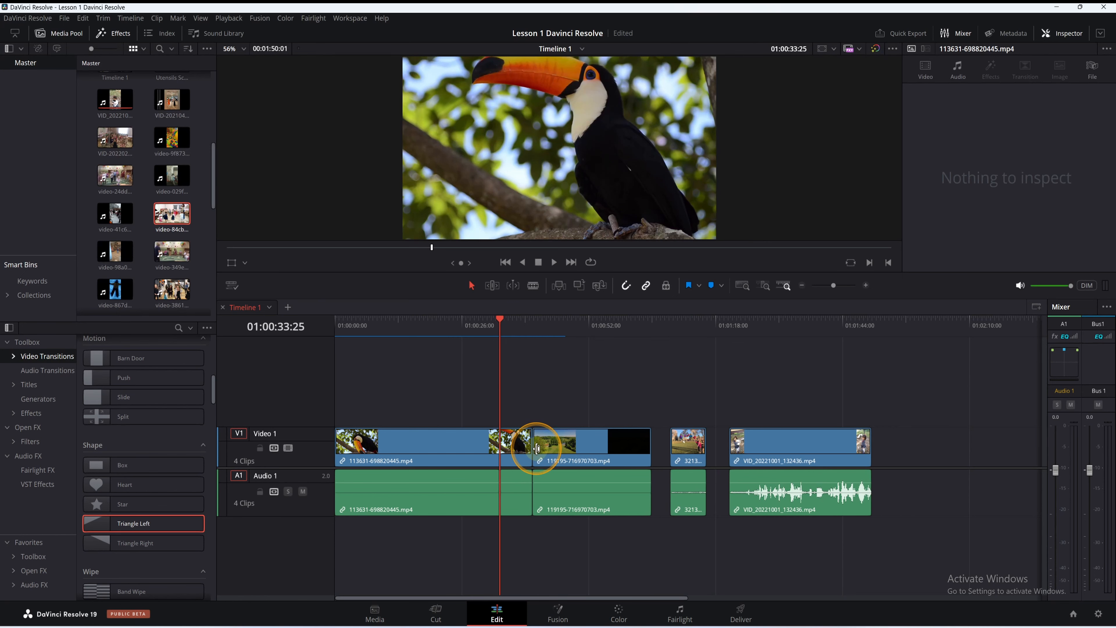
Step: Try to place the Box transition at the cut between the toucan and landscape clips
{"action": "left_click_drag", "start_coordinate": [504, 325], "coordinate": [537, 340]}
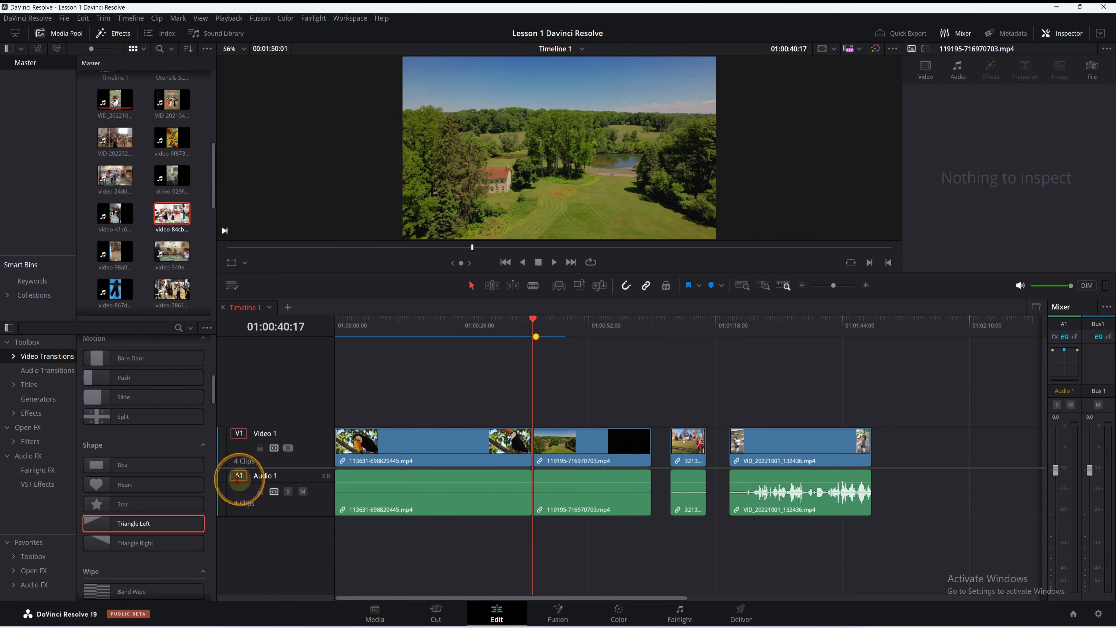
{"action": "left_click", "coordinate": [120, 465]}
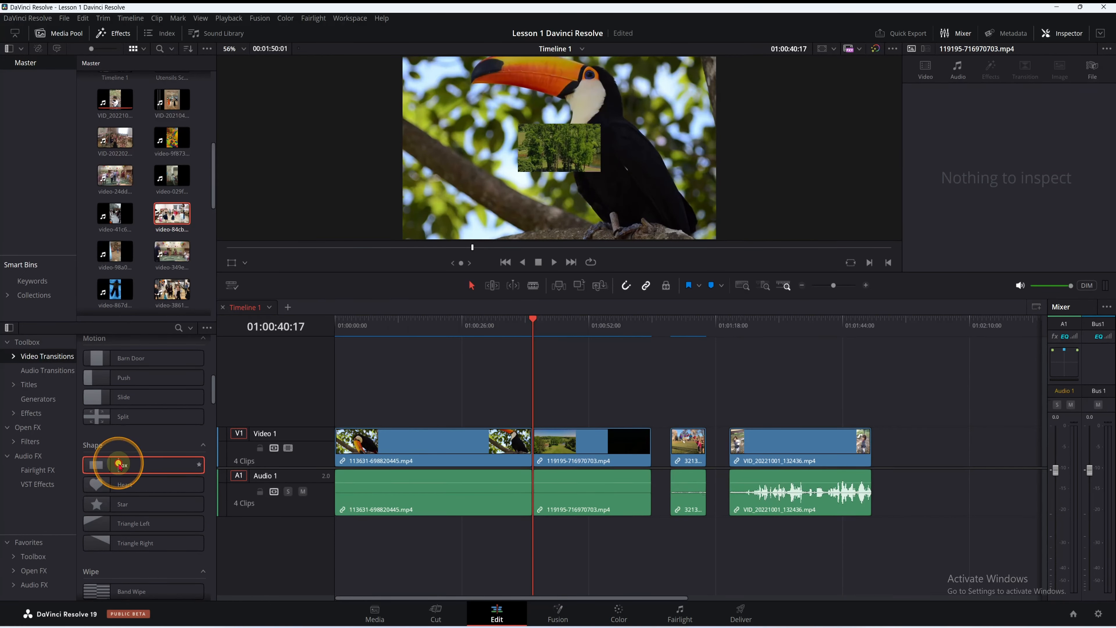
{"action": "left_click_drag", "start_coordinate": [529, 328], "coordinate": [564, 325]}
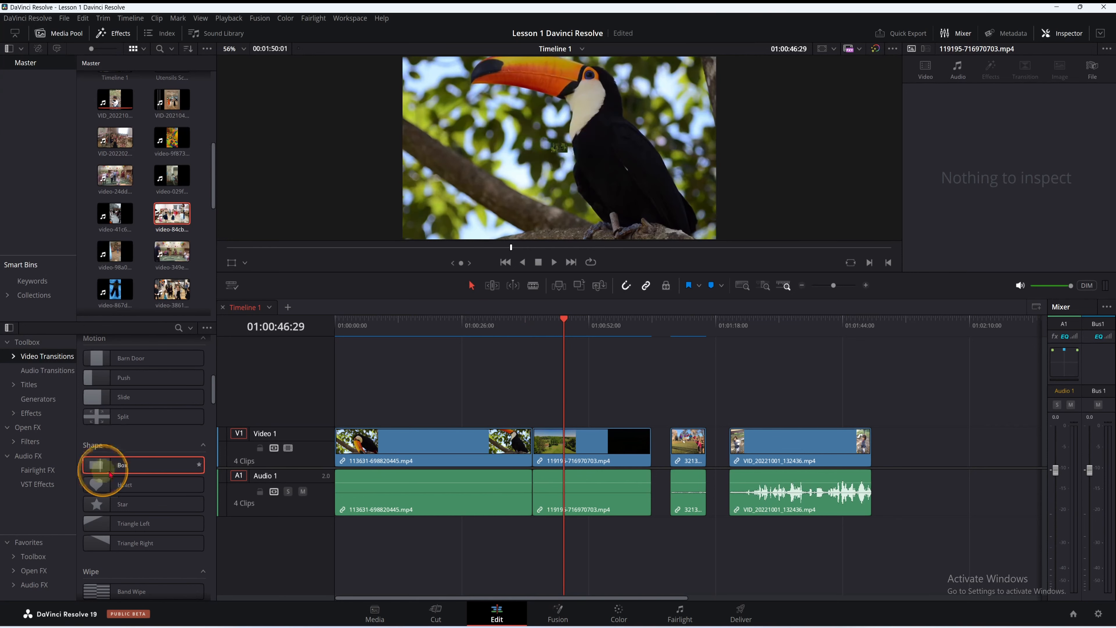
{"action": "left_click_drag", "start_coordinate": [112, 467], "coordinate": [543, 407]}
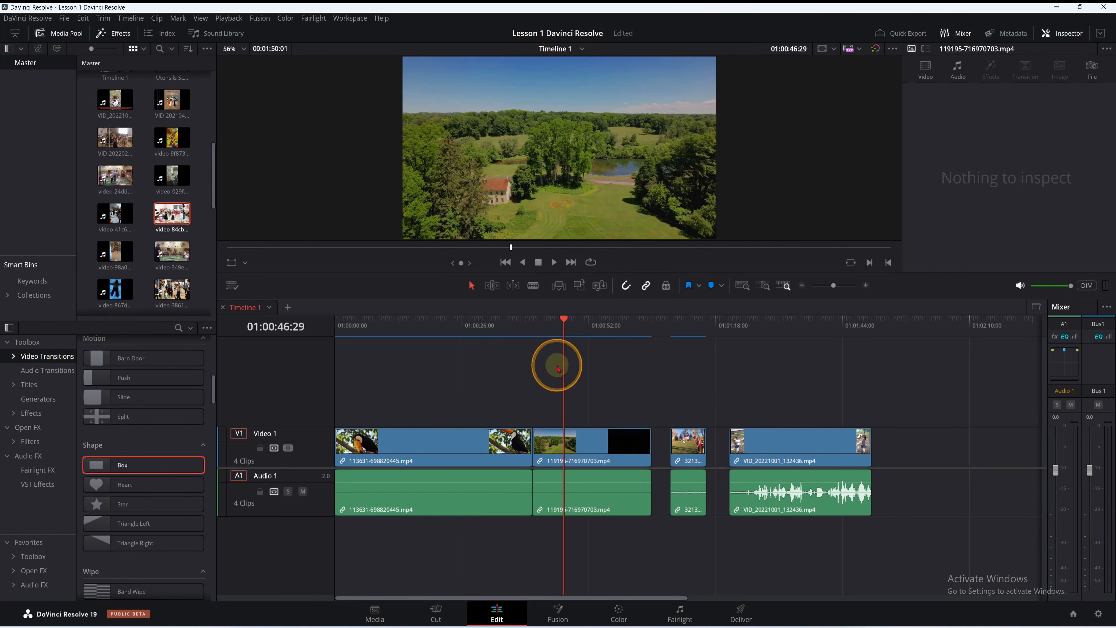
{"action": "left_click_drag", "start_coordinate": [565, 364], "coordinate": [508, 367]}
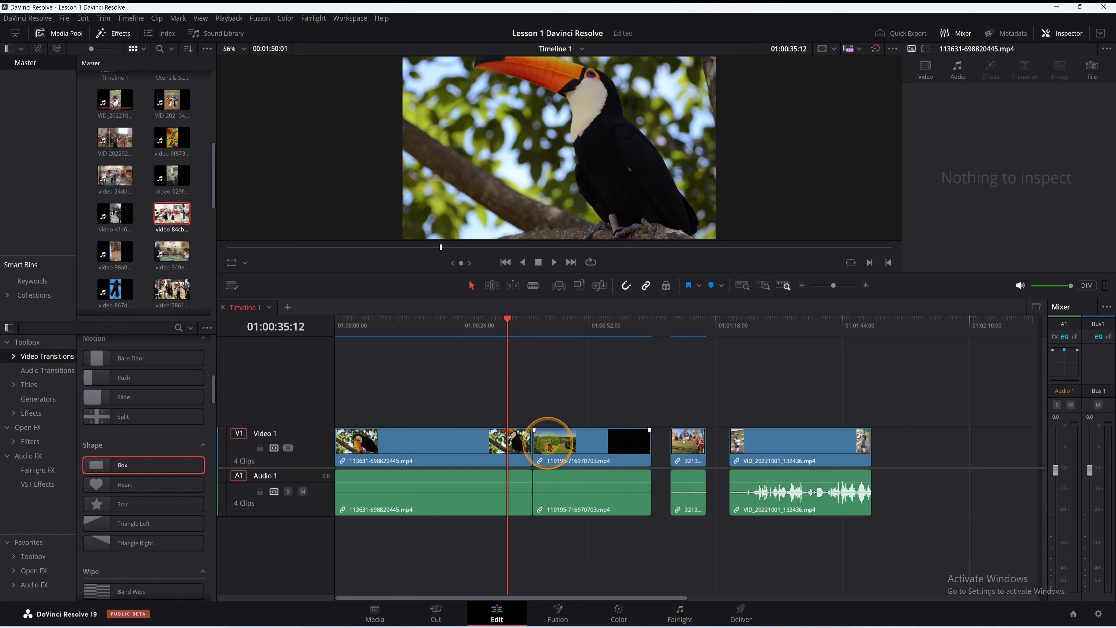
Step: Trim the end of the toucan clip and the start of the landscape clip slightly, and close the gap between them
{"action": "left_click_drag", "start_coordinate": [549, 447], "coordinate": [561, 447]}
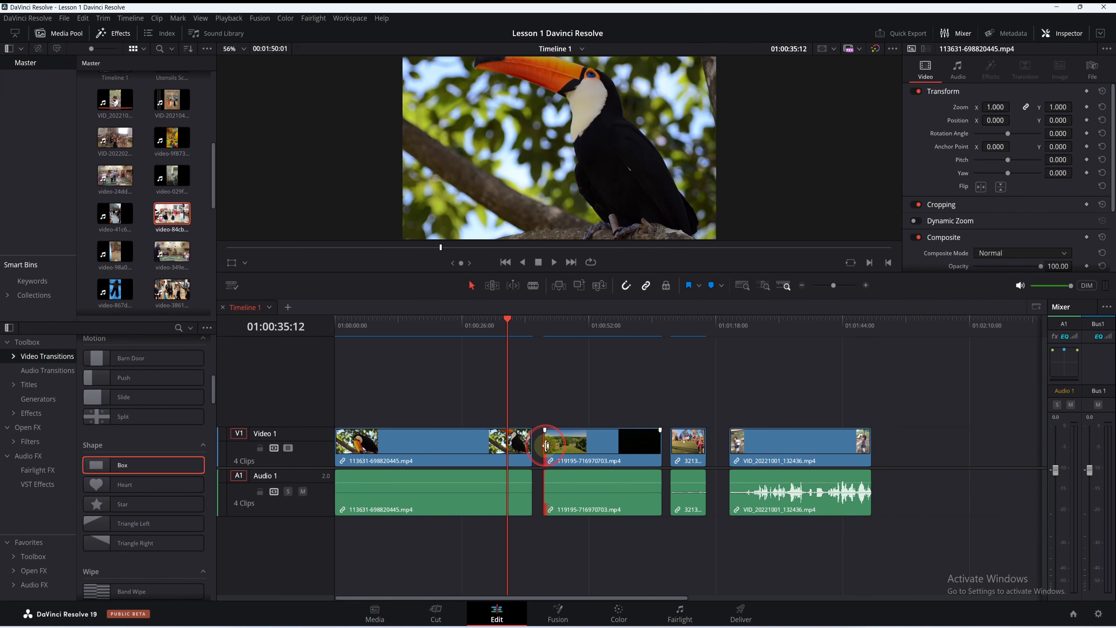
{"action": "left_click_drag", "start_coordinate": [546, 445], "coordinate": [521, 447]}
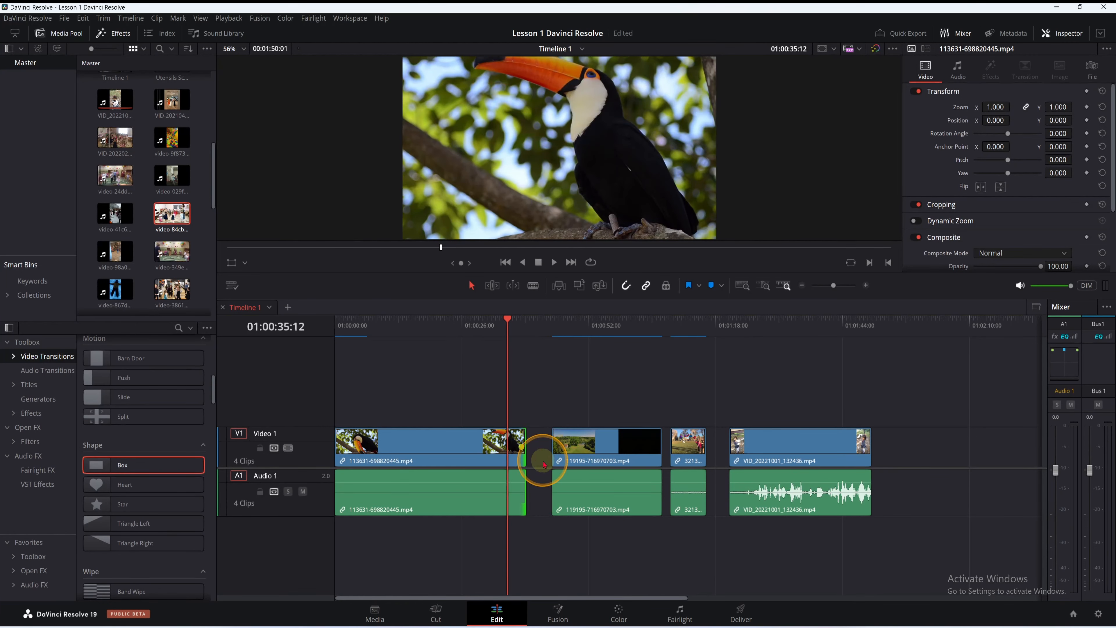
{"action": "left_click", "coordinate": [541, 460]}
{"action": "key", "text": "Delete"}
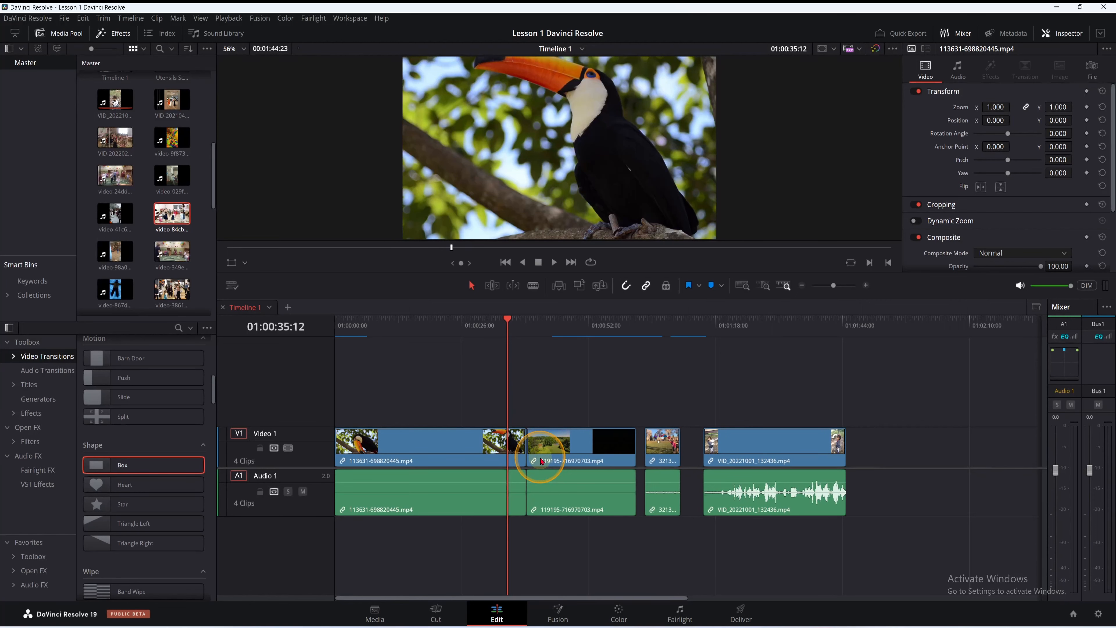
Step: Add the Box transition at the cut between the toucan clip and the landscape clip
{"action": "left_click_drag", "start_coordinate": [507, 328], "coordinate": [525, 328]}
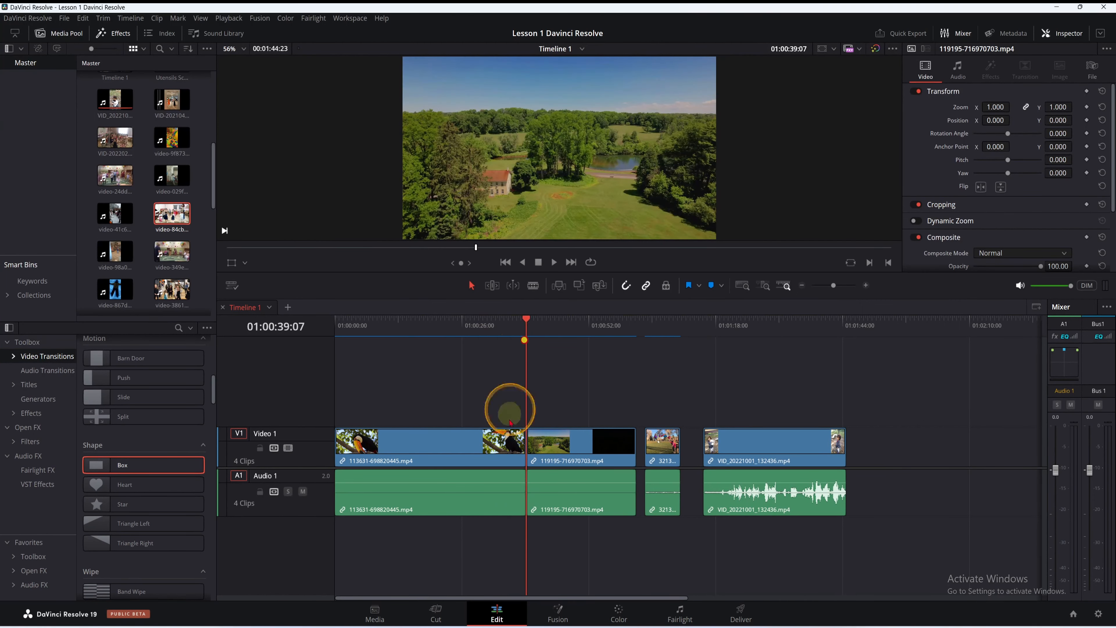
{"action": "left_click_drag", "start_coordinate": [118, 470], "coordinate": [489, 460]}
{"action": "key", "text": "ctrl+z"}
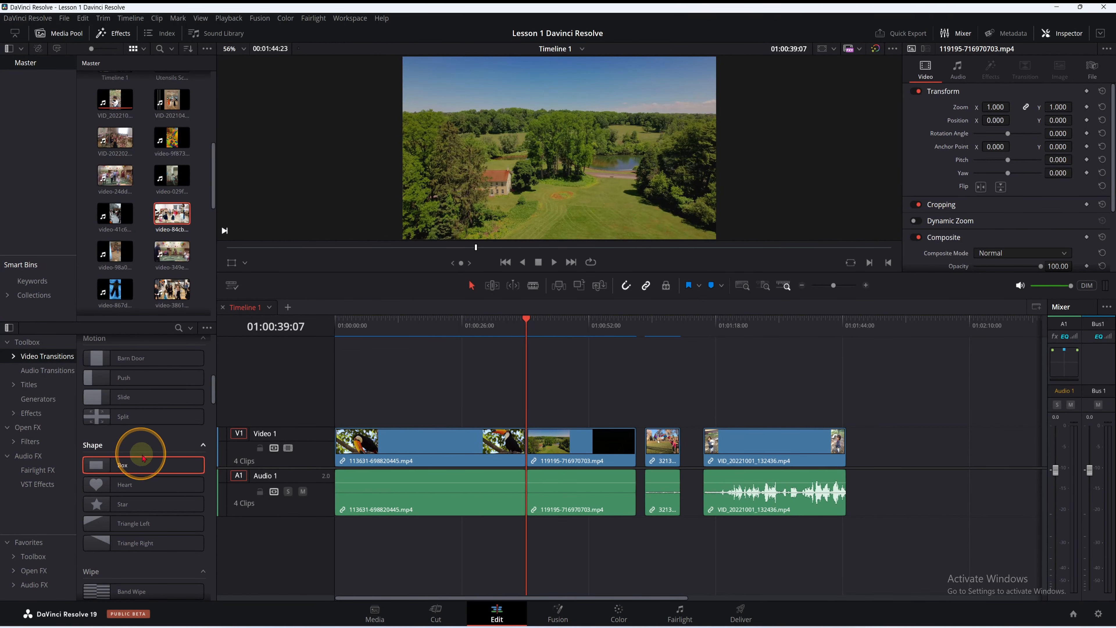
{"action": "double_click", "coordinate": [123, 464]}
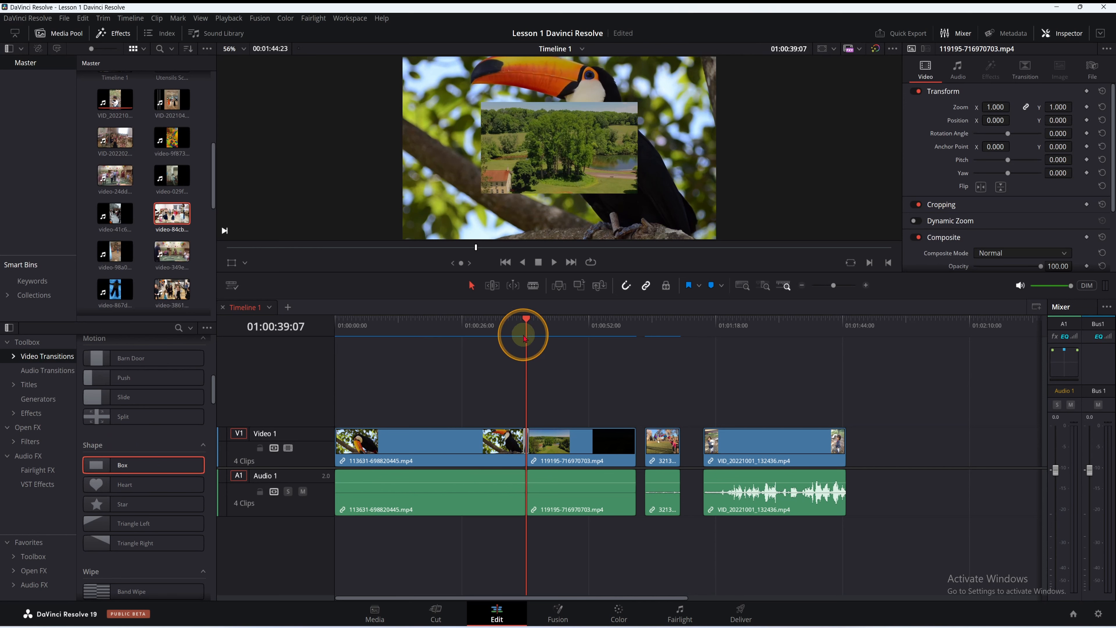
Step: Play back the Box transition from just before the cut and return the playhead to the cut
{"action": "left_click_drag", "start_coordinate": [524, 338], "coordinate": [515, 335]}
{"action": "left_click", "coordinate": [554, 264]}
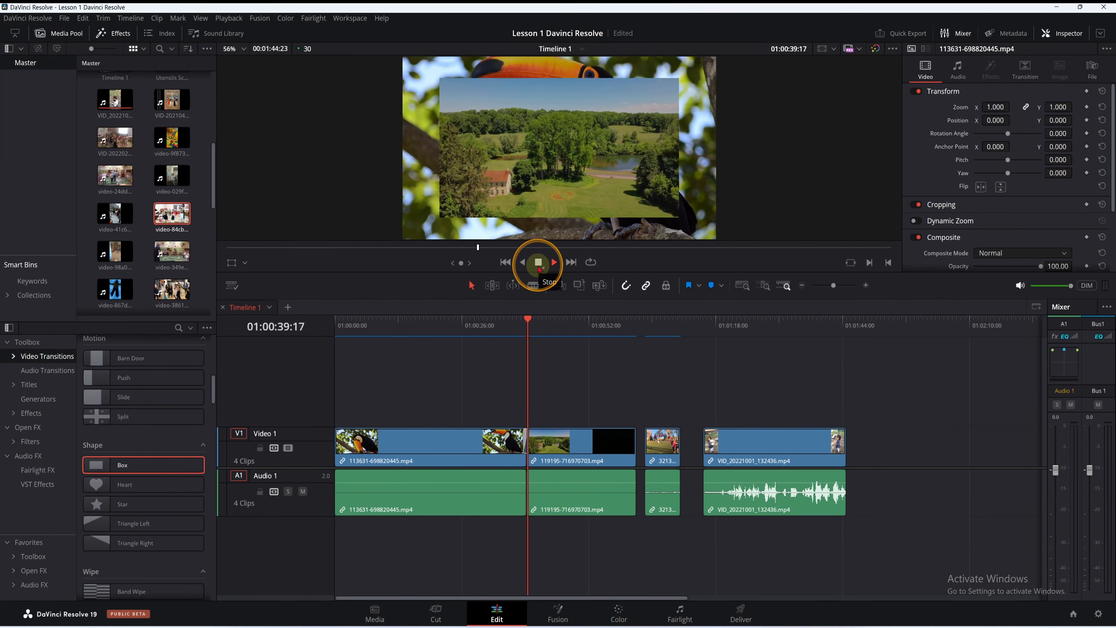
{"action": "left_click", "coordinate": [538, 264]}
{"action": "left_click", "coordinate": [526, 324]}
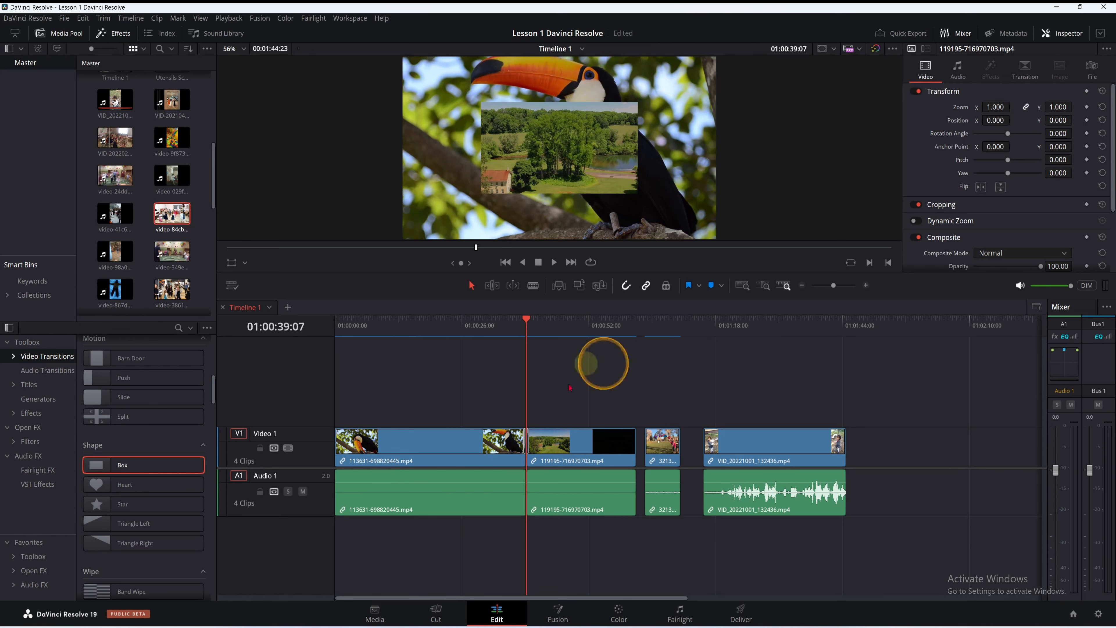
Step: Set the Box transition's duration to 2.7 seconds (80 frames)
{"action": "left_click", "coordinate": [1026, 72]}
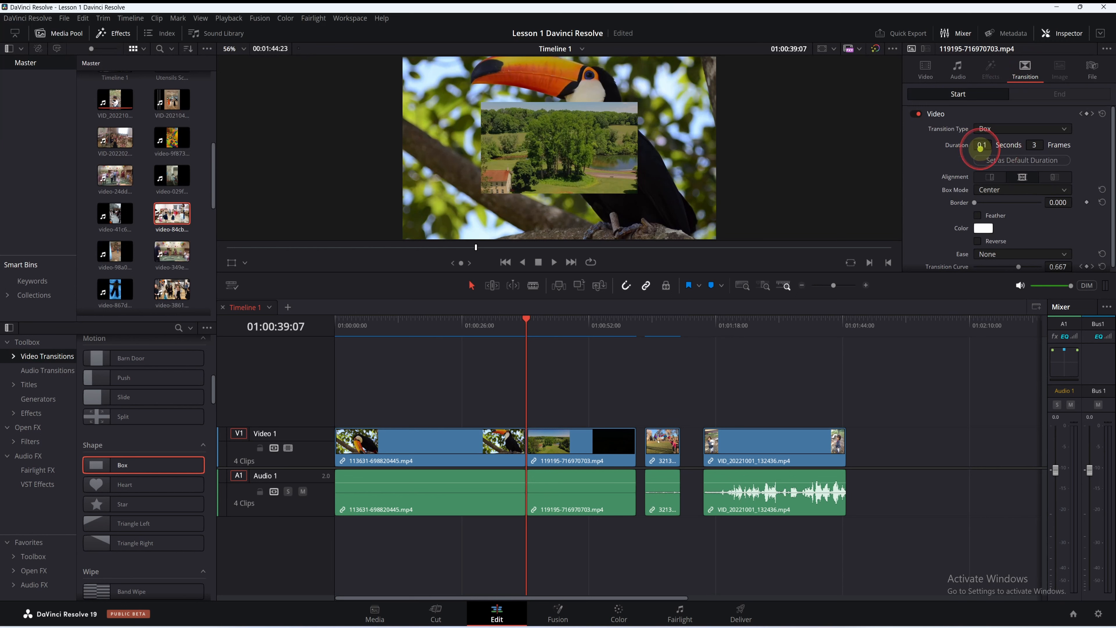
{"action": "left_click_drag", "start_coordinate": [1034, 145], "coordinate": [980, 148]}
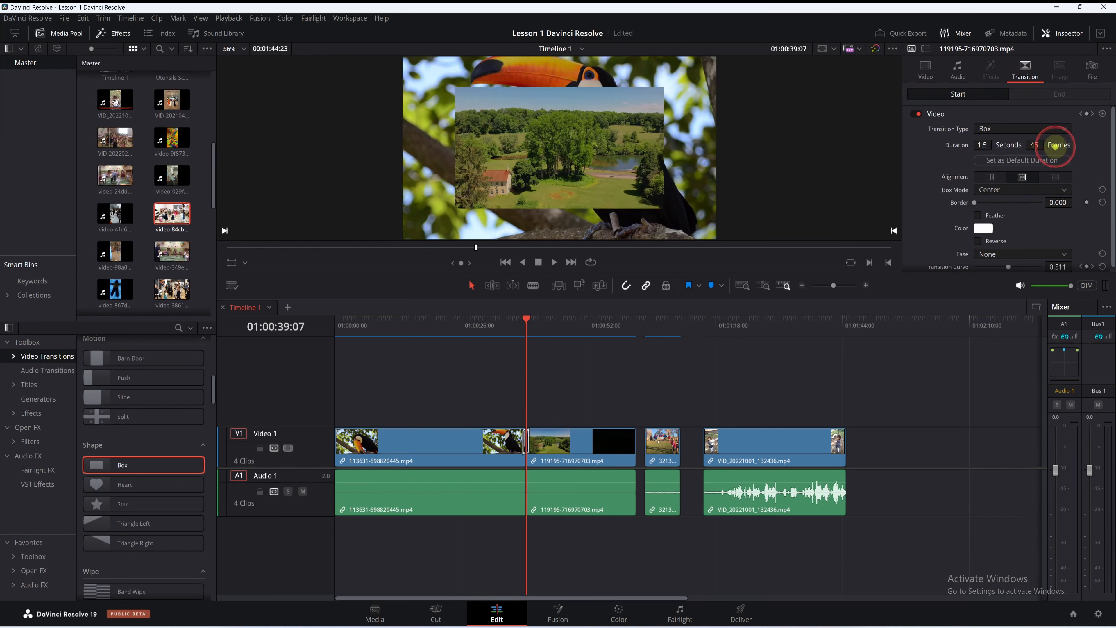
{"action": "left_click_drag", "start_coordinate": [1085, 145], "coordinate": [1085, 145]}
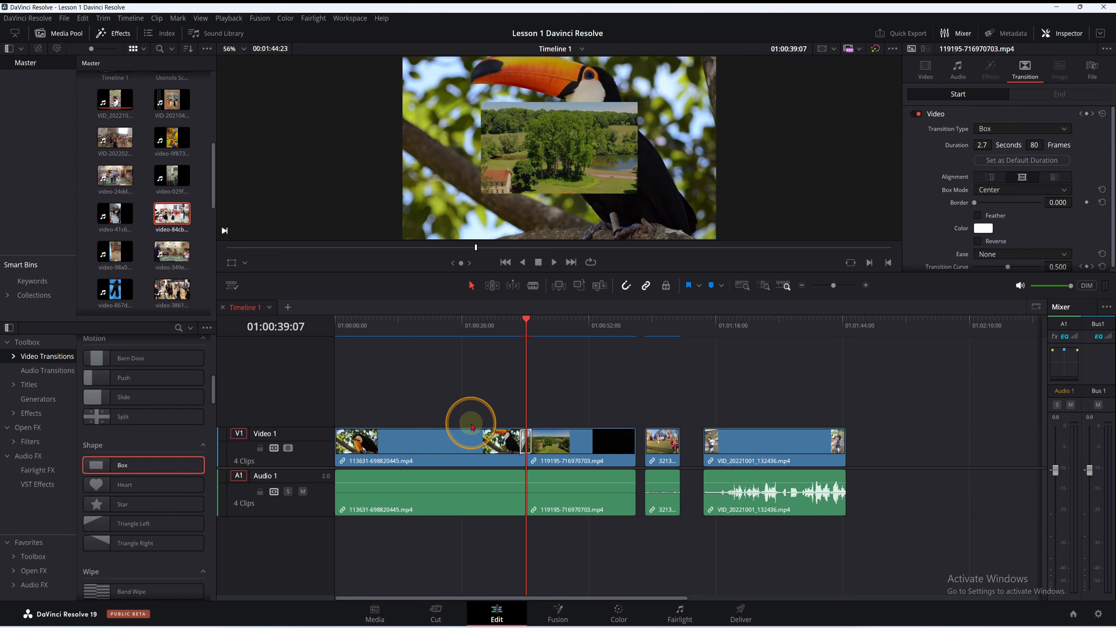
Step: Preview the lengthened Box transition from before the cut and put the playhead back on the cut
{"action": "left_click_drag", "start_coordinate": [532, 330], "coordinate": [521, 328]}
{"action": "left_click", "coordinate": [540, 264]}
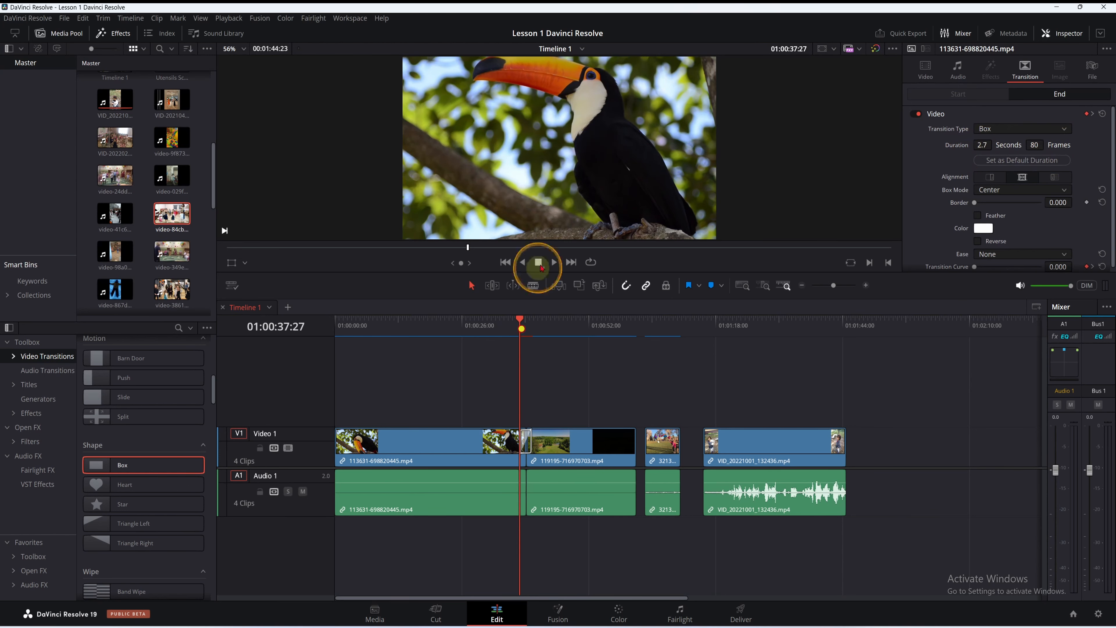
{"action": "left_click", "coordinate": [555, 261]}
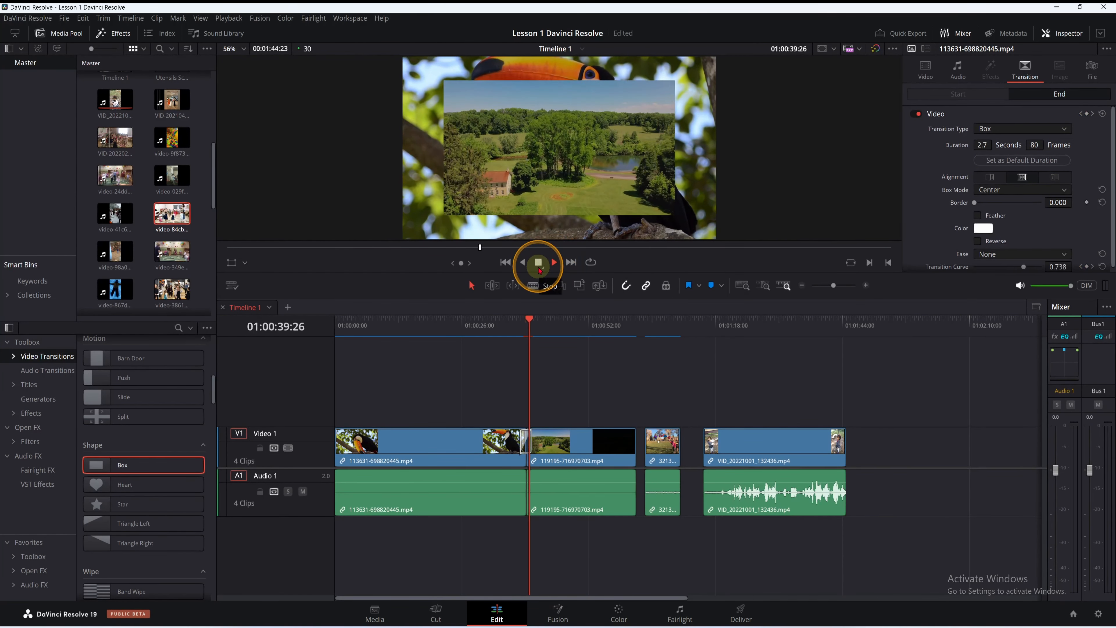
{"action": "left_click", "coordinate": [538, 263]}
{"action": "left_click_drag", "start_coordinate": [537, 318], "coordinate": [527, 326]}
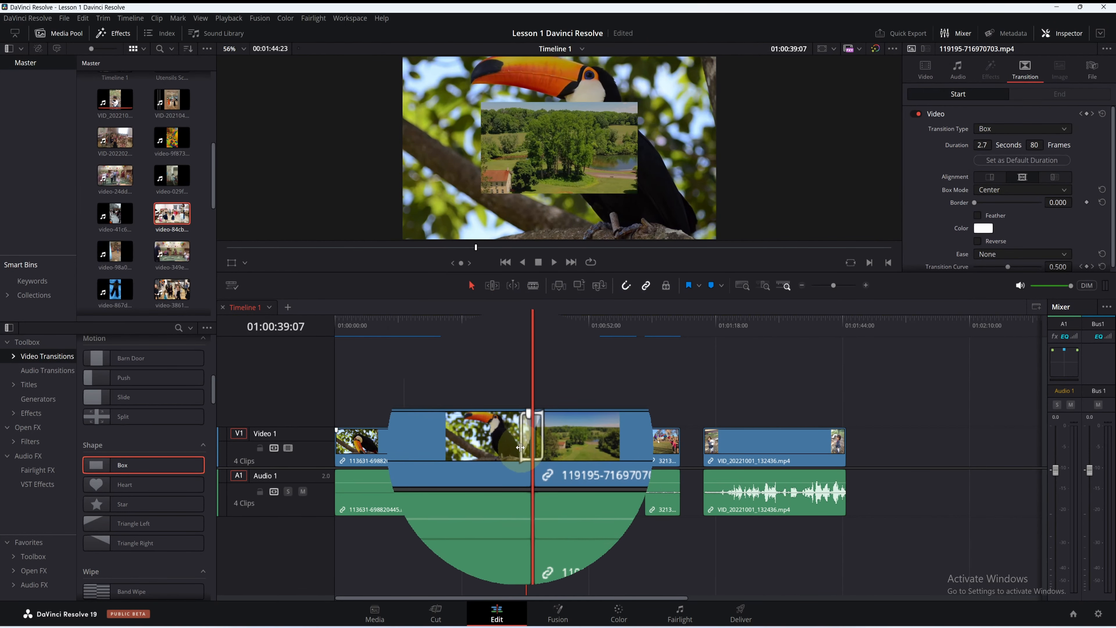
Step: Select the Box transition and try aligning it to end at the cut and to start at the cut
{"action": "left_click", "coordinate": [522, 448]}
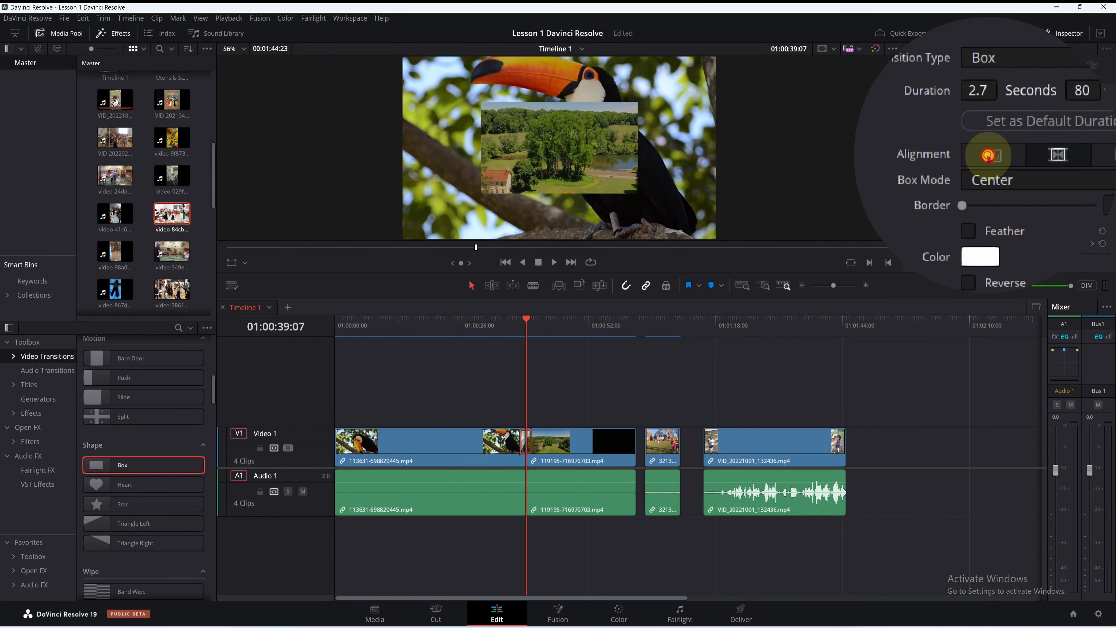
{"action": "left_click", "coordinate": [989, 156]}
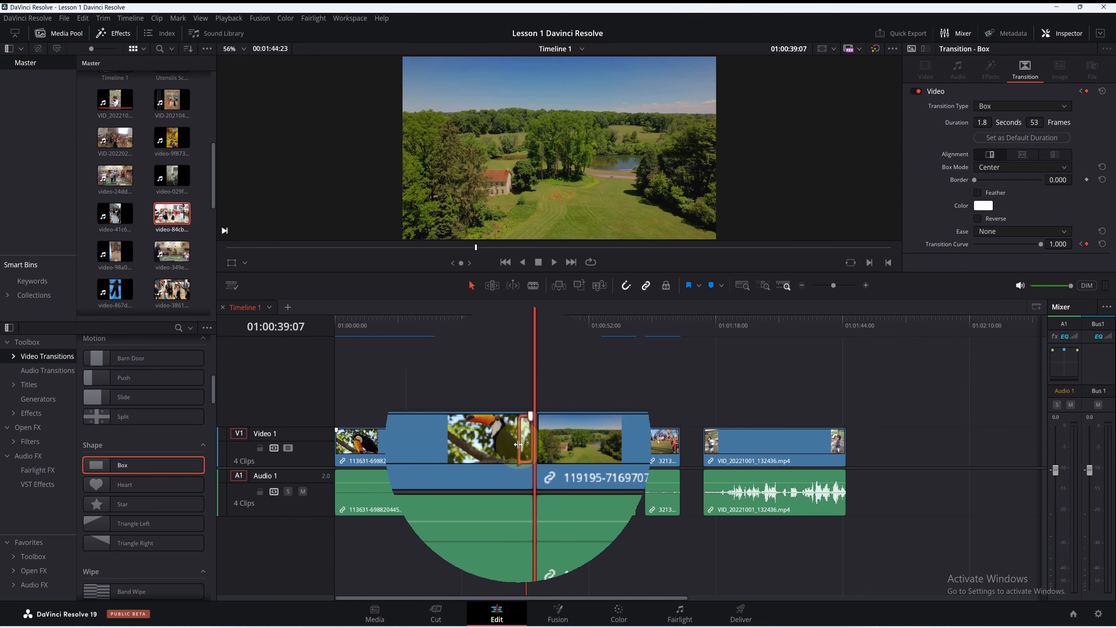
{"action": "left_click", "coordinate": [1056, 155]}
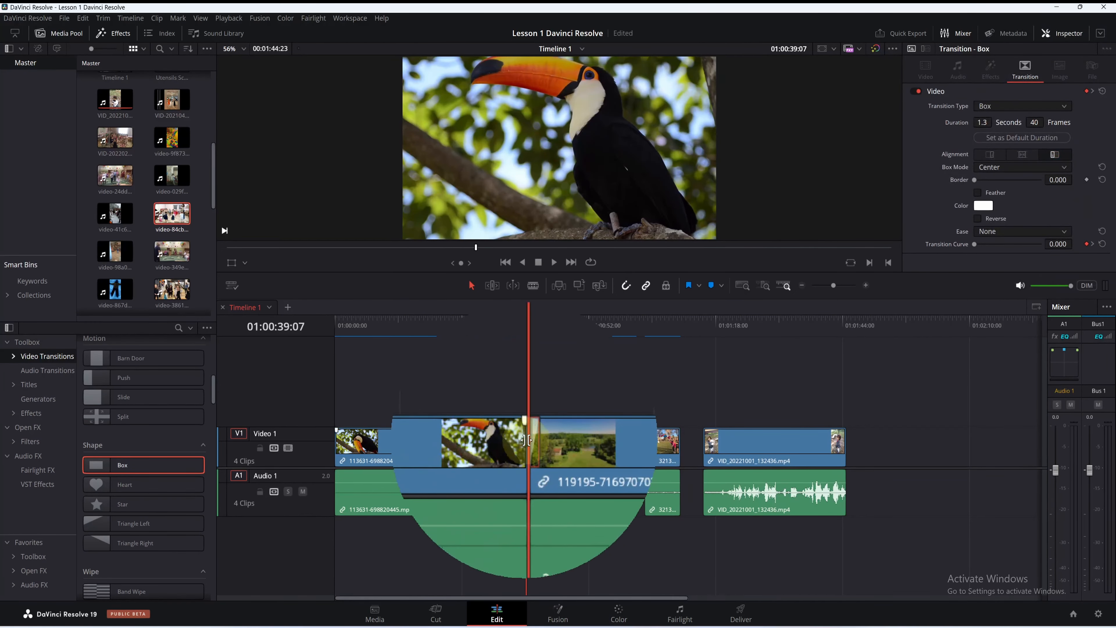
Step: Play through the Box transition with its start-at-cut alignment and return the playhead to the cut
{"action": "left_click_drag", "start_coordinate": [529, 345], "coordinate": [517, 482]}
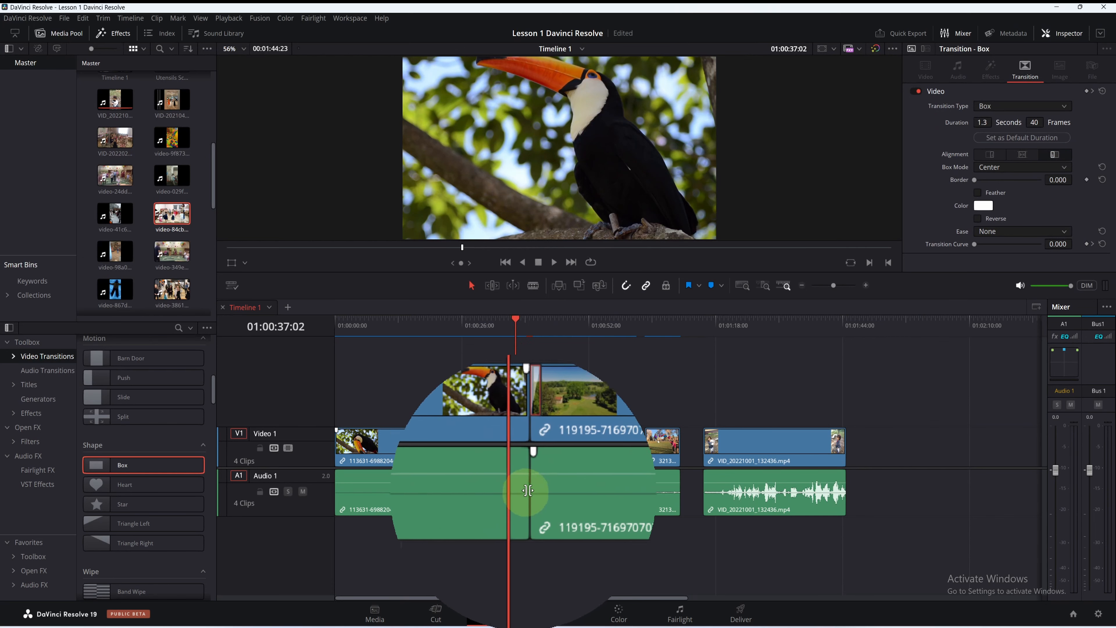
{"action": "key", "text": "space"}
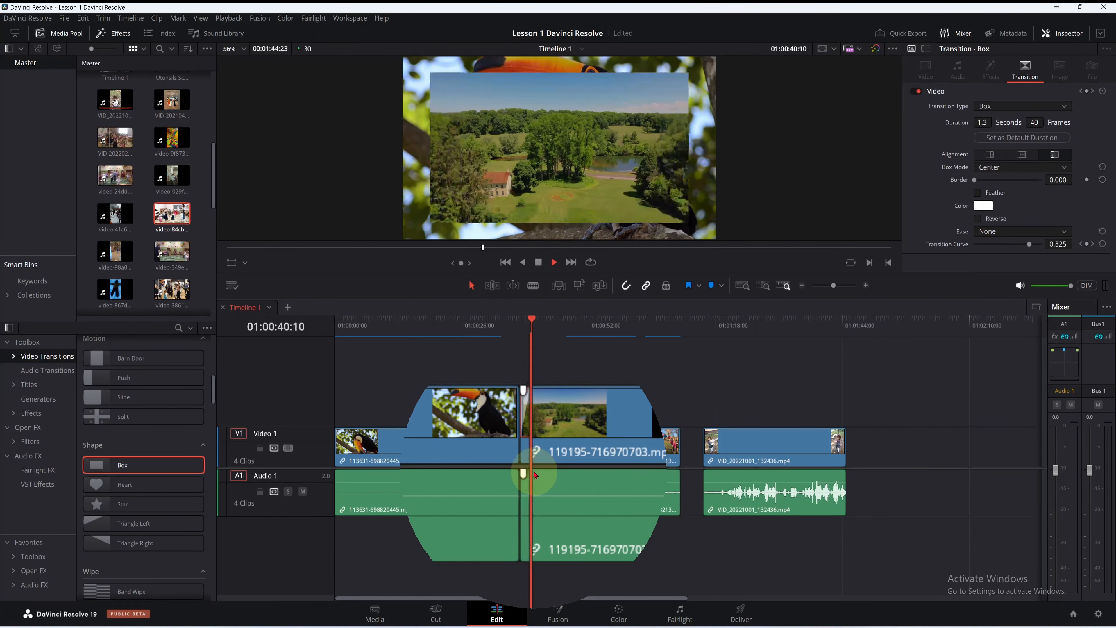
{"action": "left_click", "coordinate": [541, 262]}
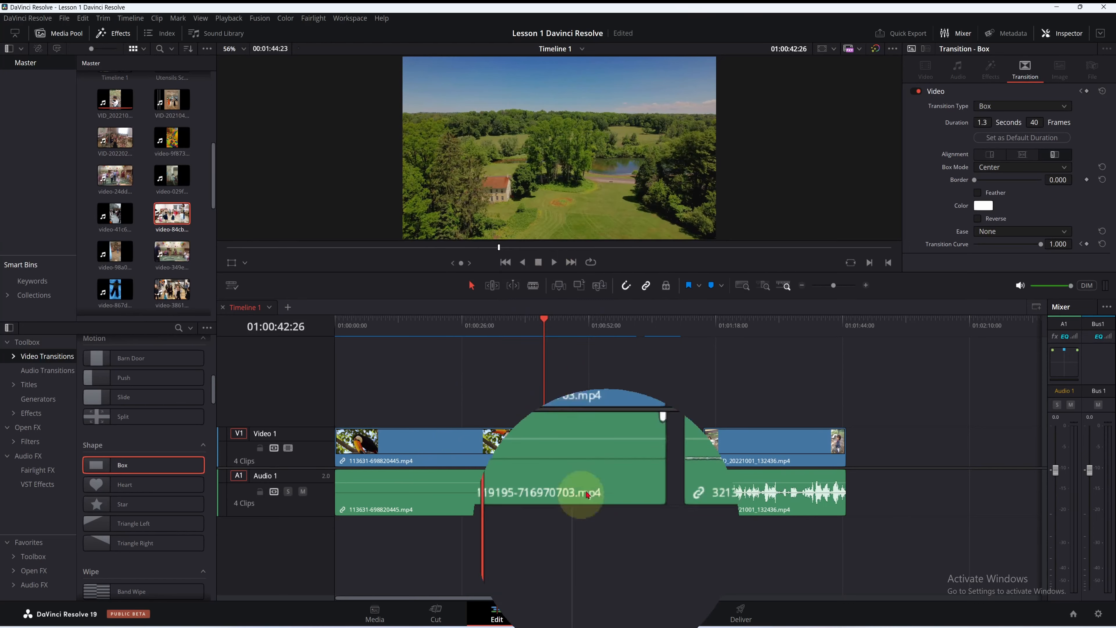
{"action": "left_click_drag", "start_coordinate": [544, 328], "coordinate": [527, 325]}
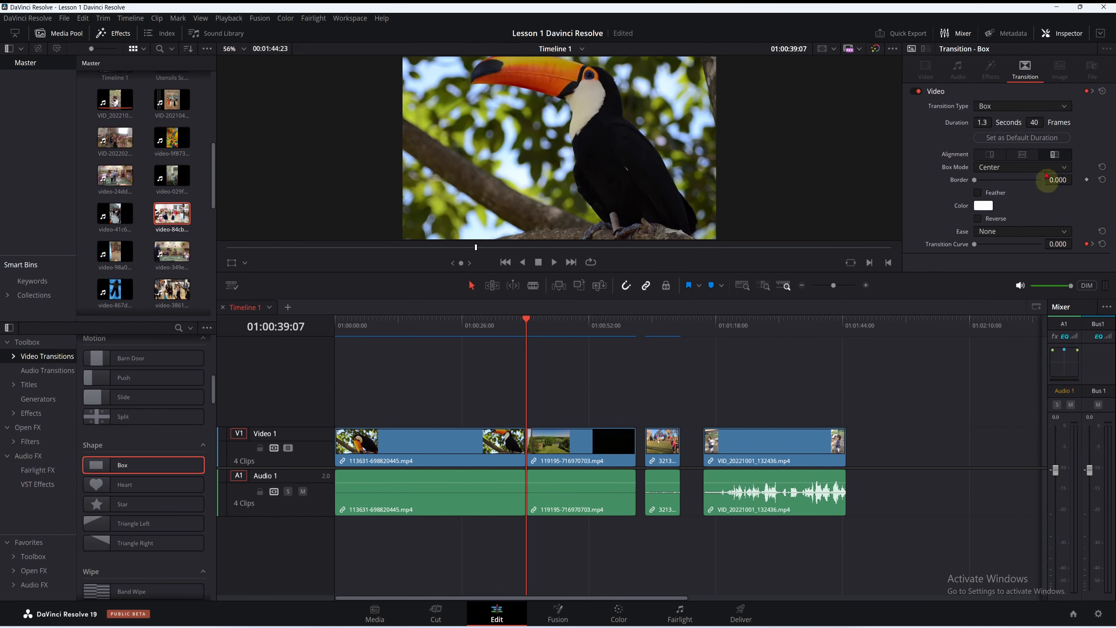
Step: Center the Box transition's alignment on the cut and try its Upper Left box mode
{"action": "left_click", "coordinate": [1023, 154]}
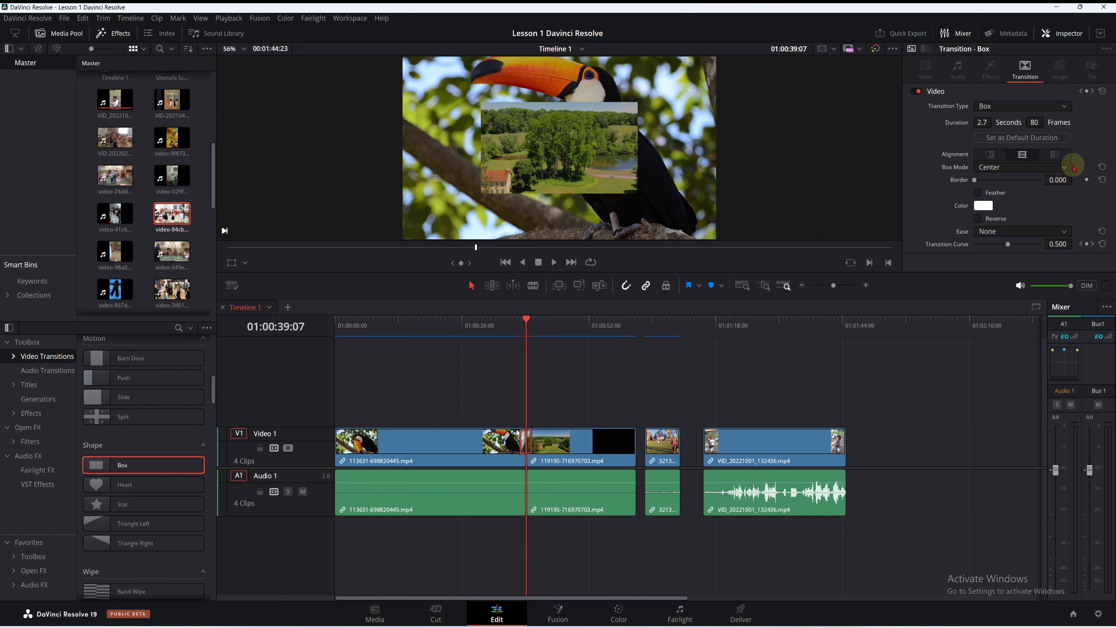
{"action": "left_click", "coordinate": [1060, 169]}
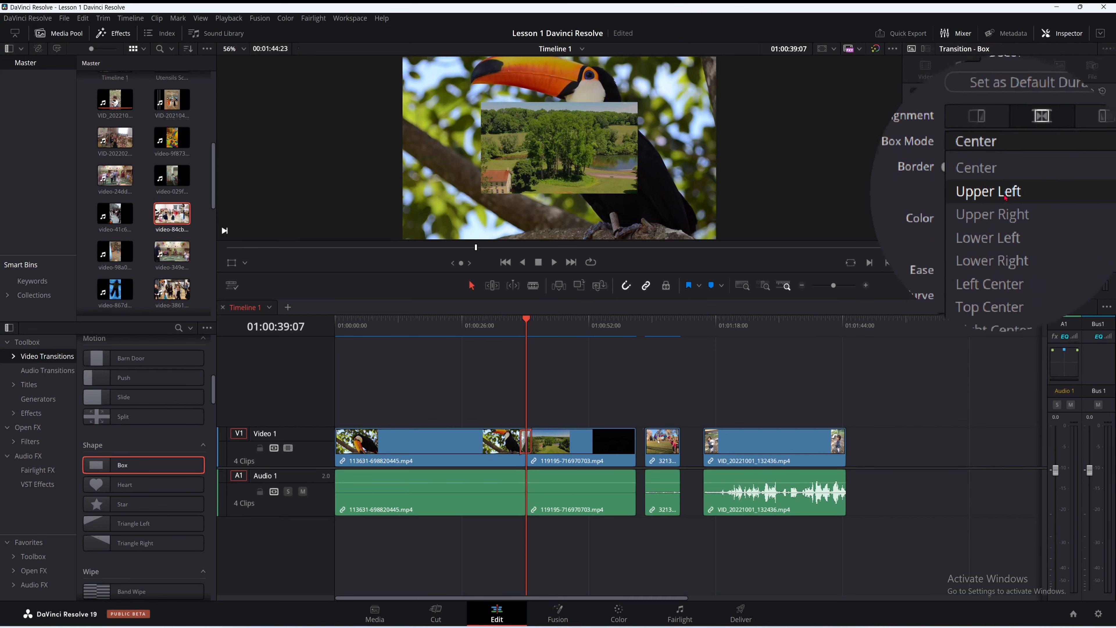
{"action": "left_click", "coordinate": [1005, 197]}
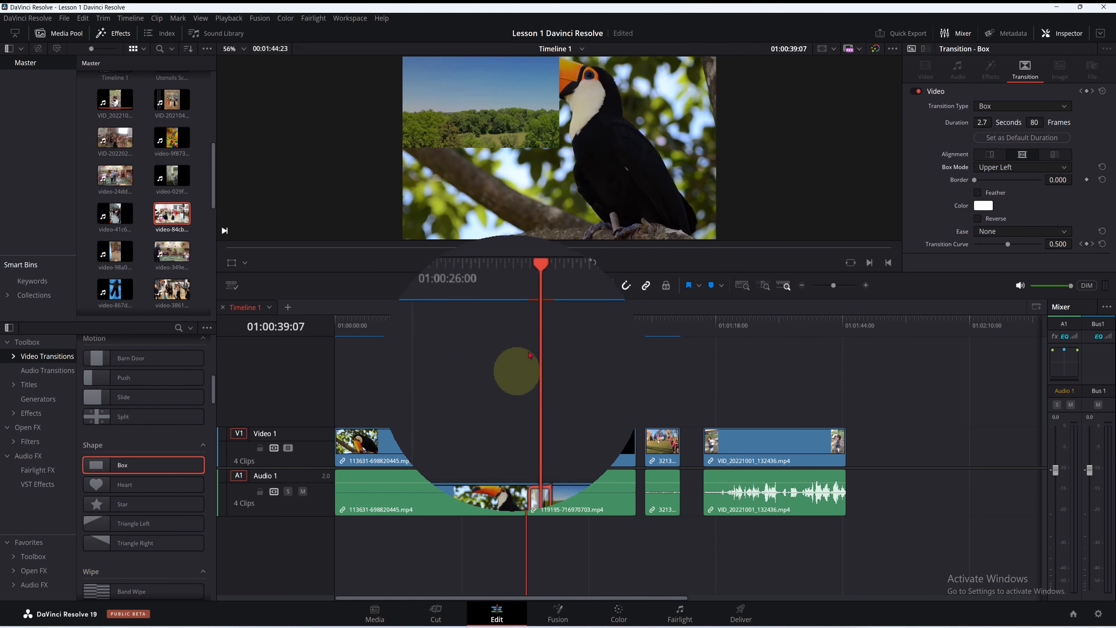
{"action": "left_click_drag", "start_coordinate": [526, 319], "coordinate": [513, 321]}
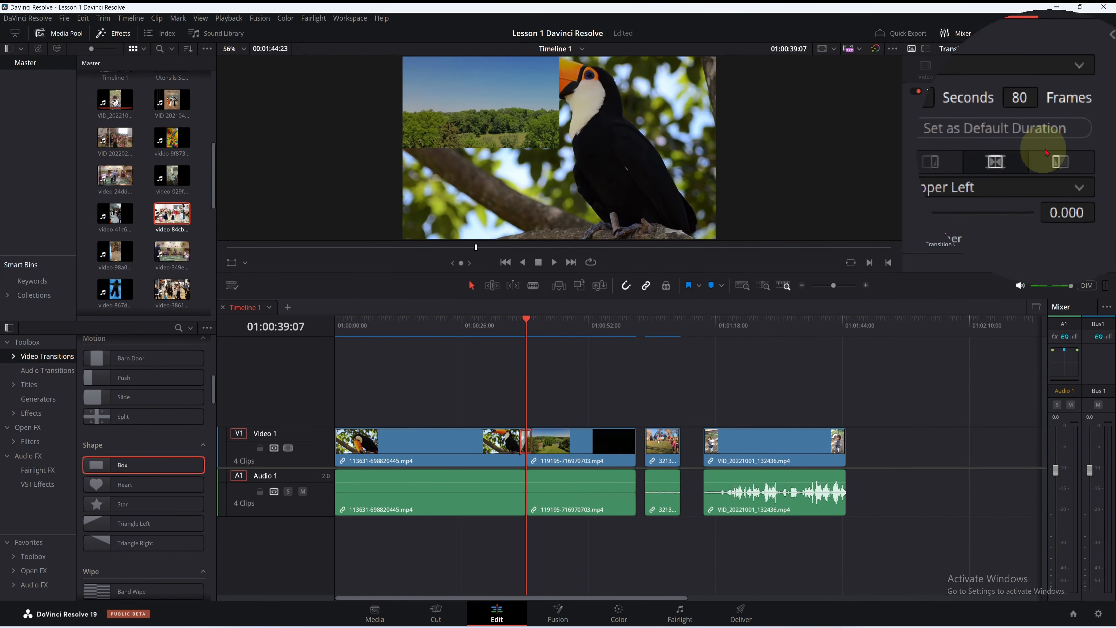
Step: Try the Lower Left box mode, playing through the transition from before the cut and returning the playhead to the cut
{"action": "left_click", "coordinate": [1038, 174]}
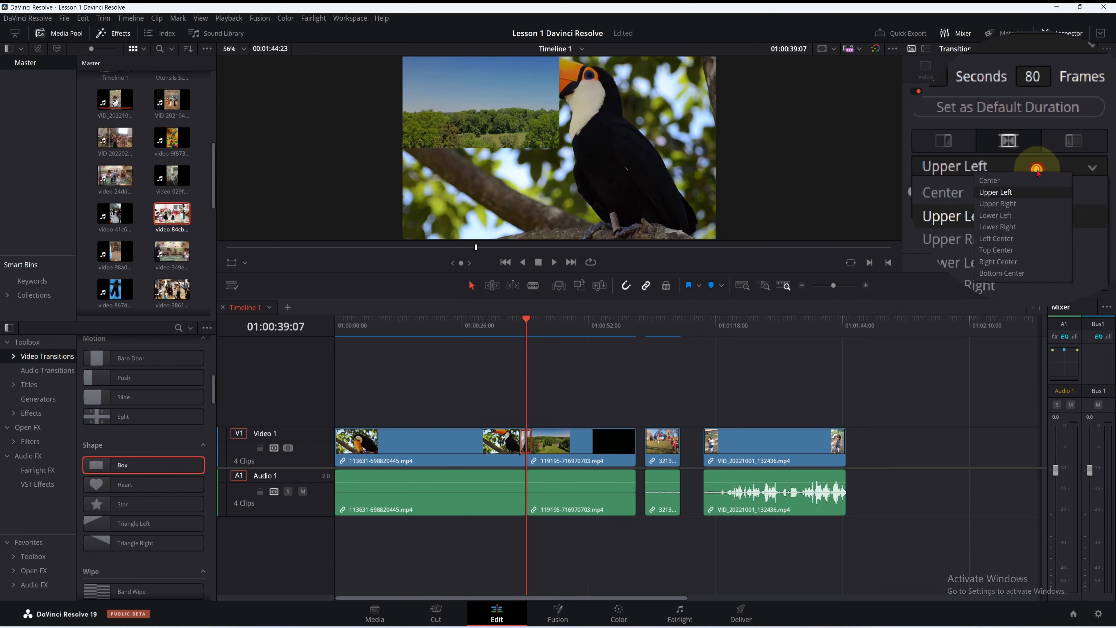
{"action": "left_click", "coordinate": [1006, 218]}
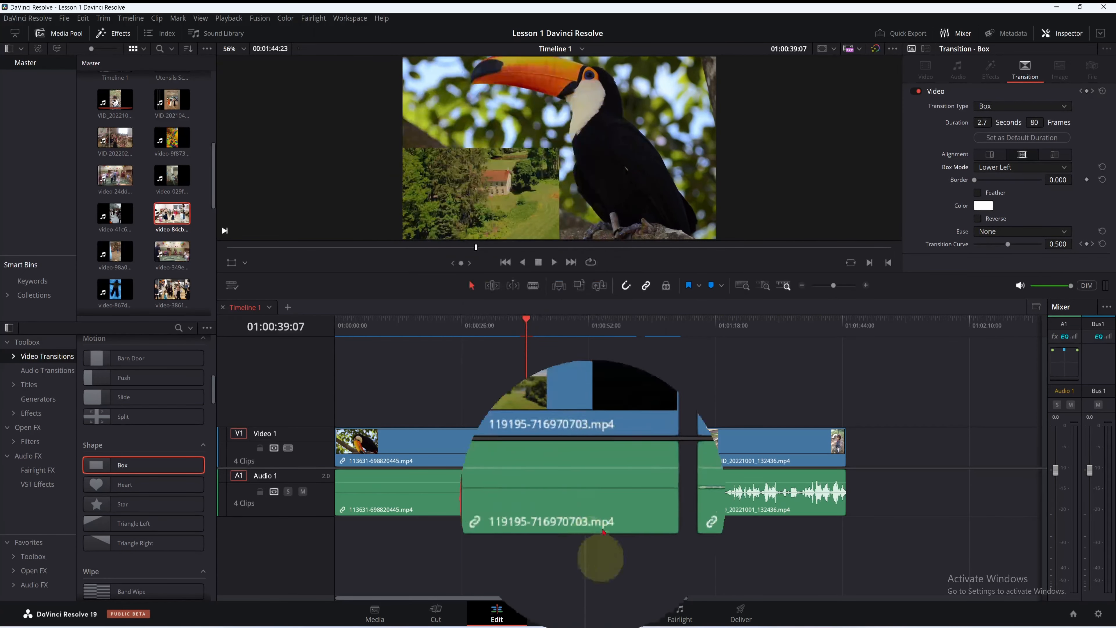
{"action": "left_click_drag", "start_coordinate": [549, 323], "coordinate": [509, 325]}
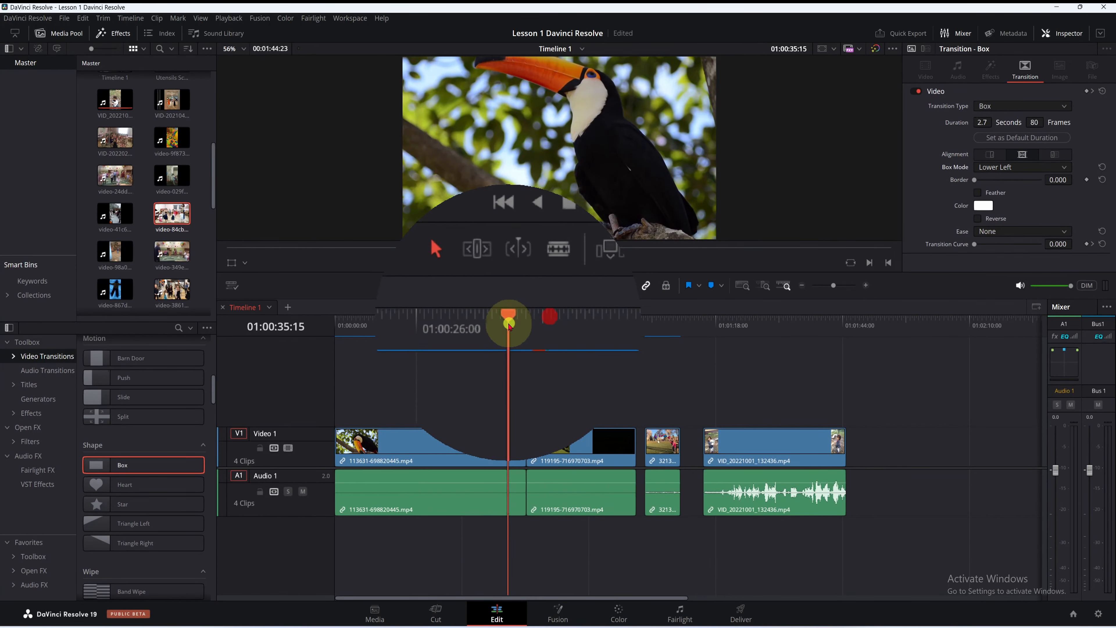
{"action": "left_click", "coordinate": [557, 264]}
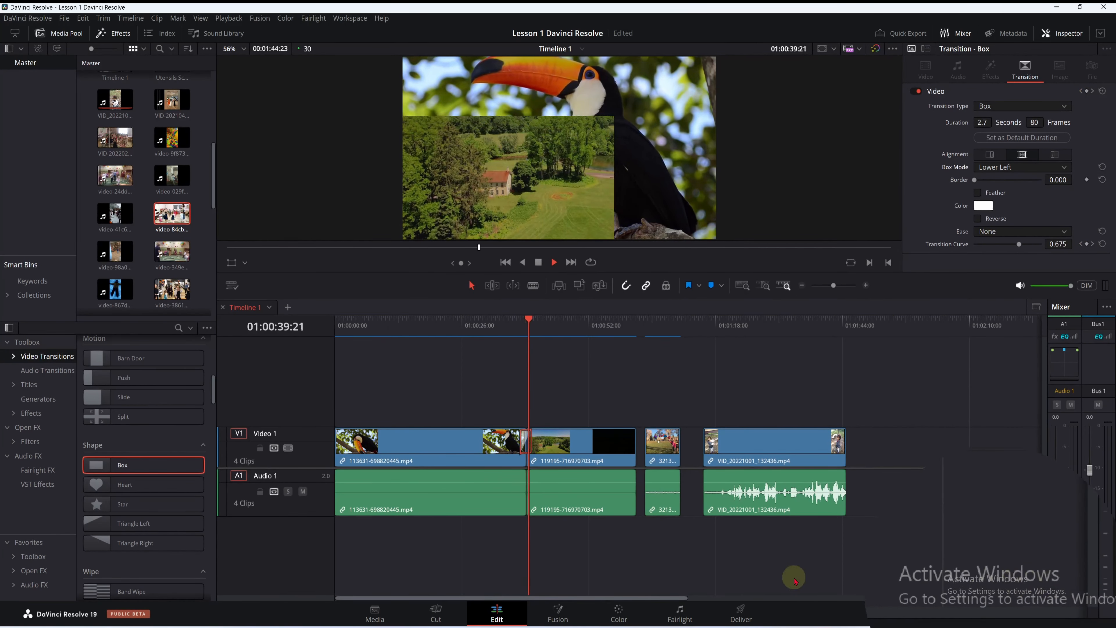
{"action": "left_click", "coordinate": [541, 263]}
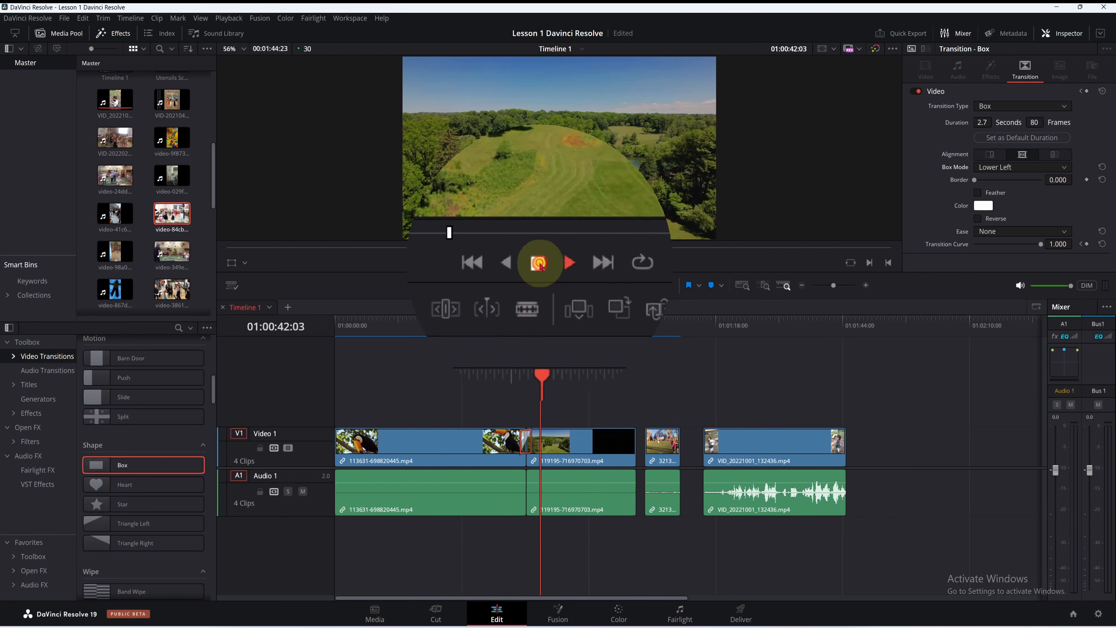
{"action": "left_click_drag", "start_coordinate": [541, 374], "coordinate": [528, 376]}
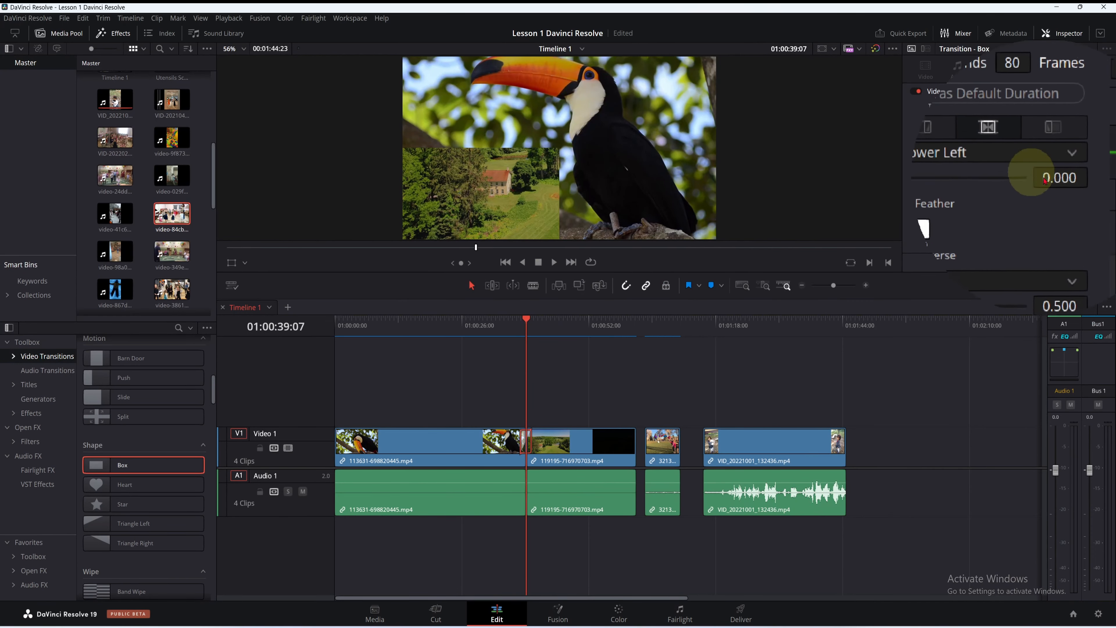
Step: Try the Left Center box mode on the Box transition, play it and return the playhead to the cut
{"action": "left_click", "coordinate": [1058, 168]}
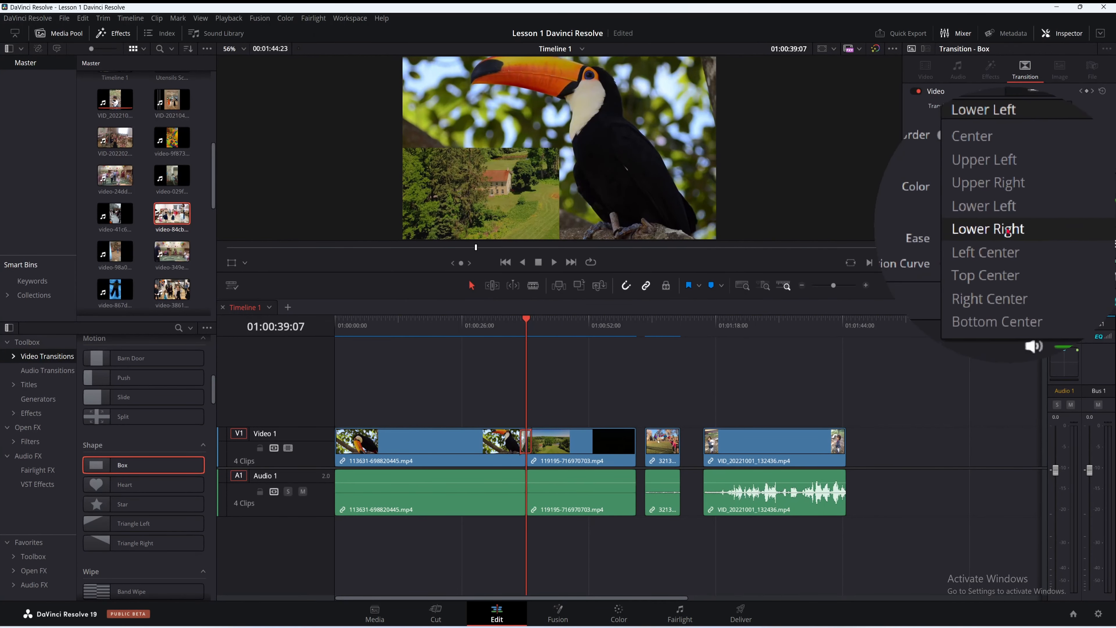
{"action": "left_click", "coordinate": [1001, 243]}
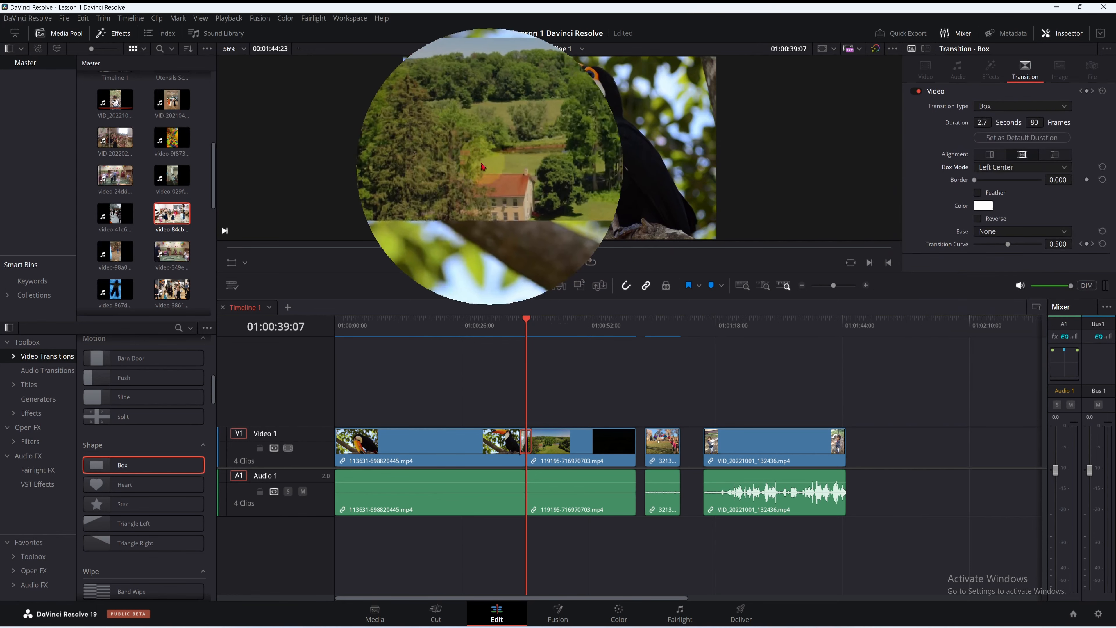
{"action": "left_click", "coordinate": [554, 263]}
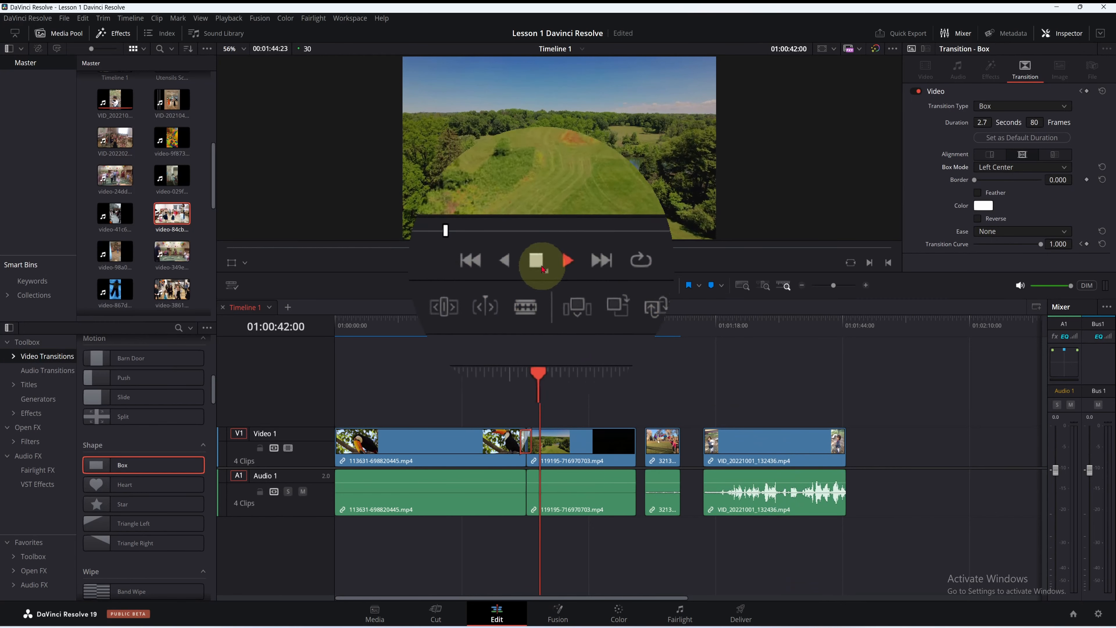
{"action": "left_click_drag", "start_coordinate": [542, 333], "coordinate": [522, 334]}
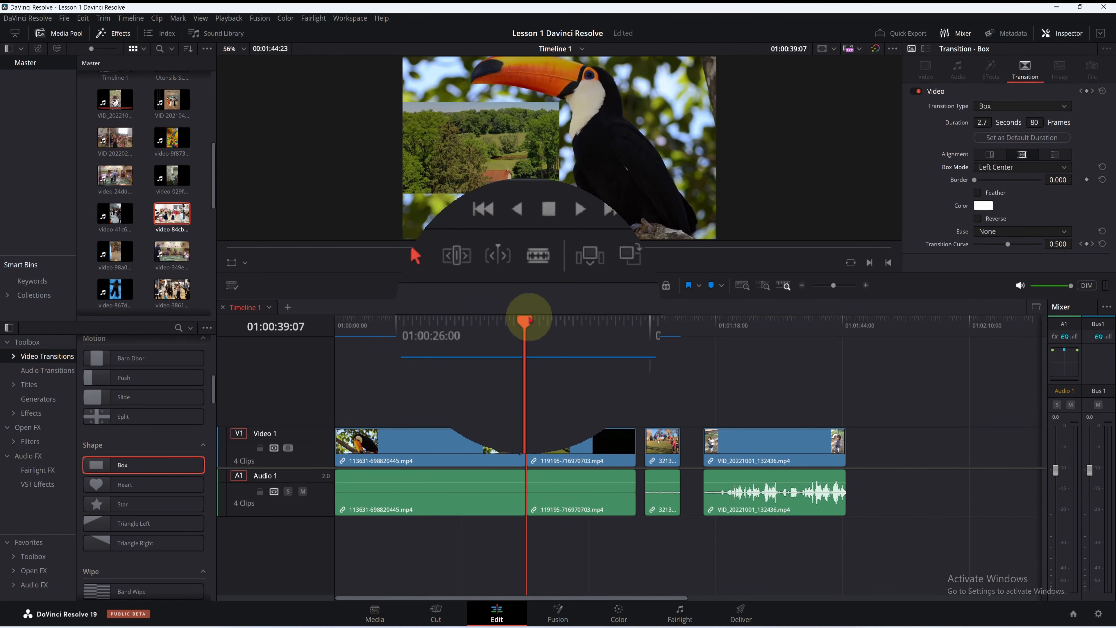
Step: Try the Top Center box mode on the Box transition and play through it
{"action": "left_click", "coordinate": [1023, 167]}
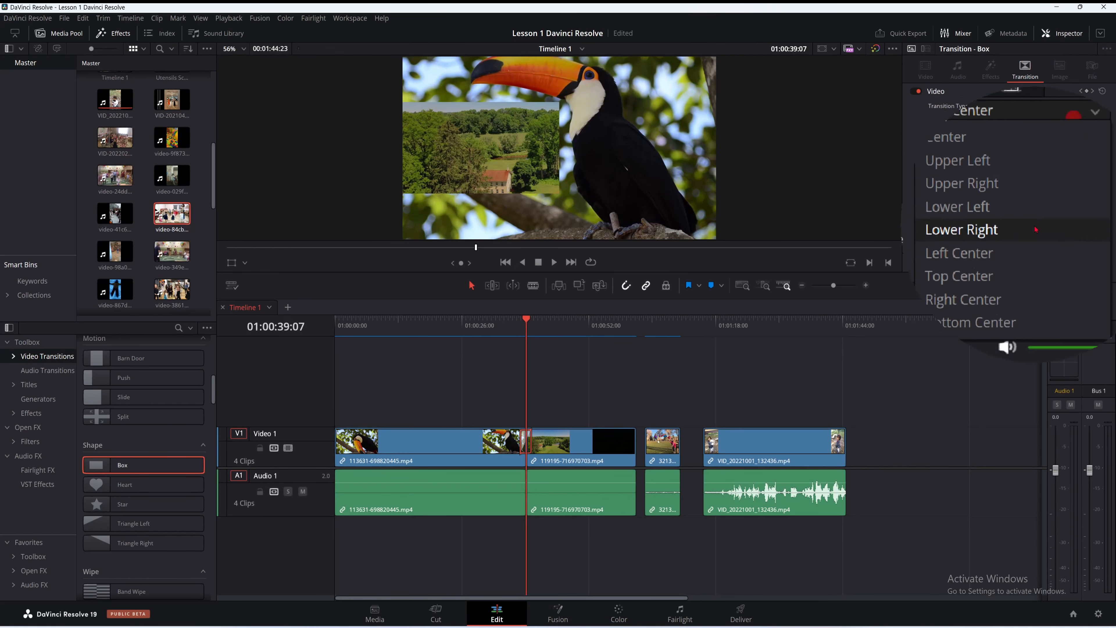
{"action": "left_click", "coordinate": [1006, 254]}
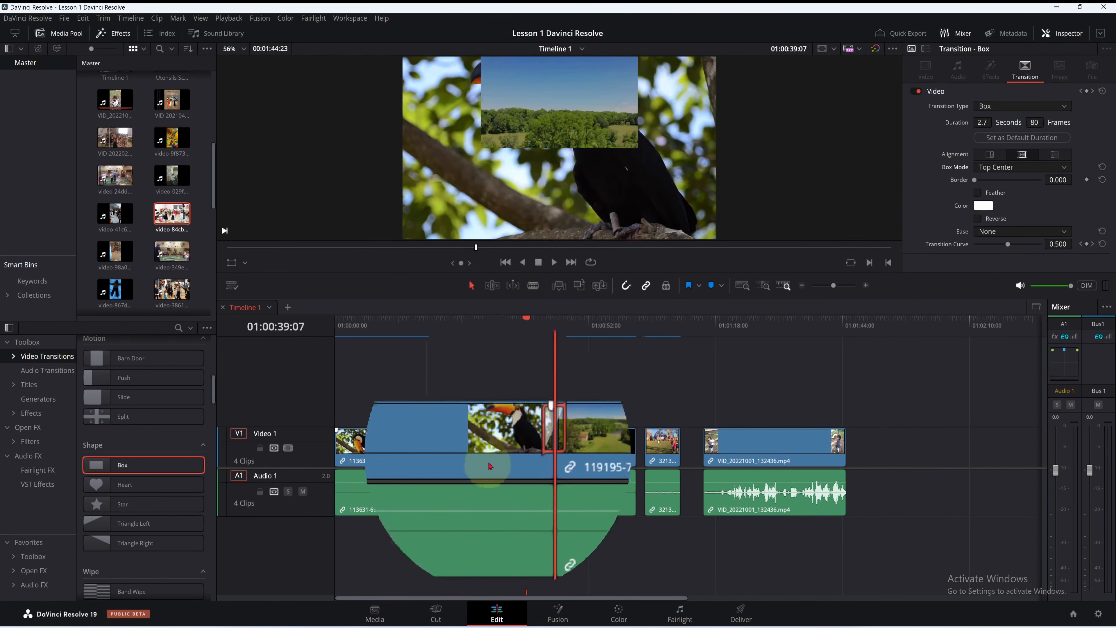
{"action": "left_click", "coordinate": [554, 262]}
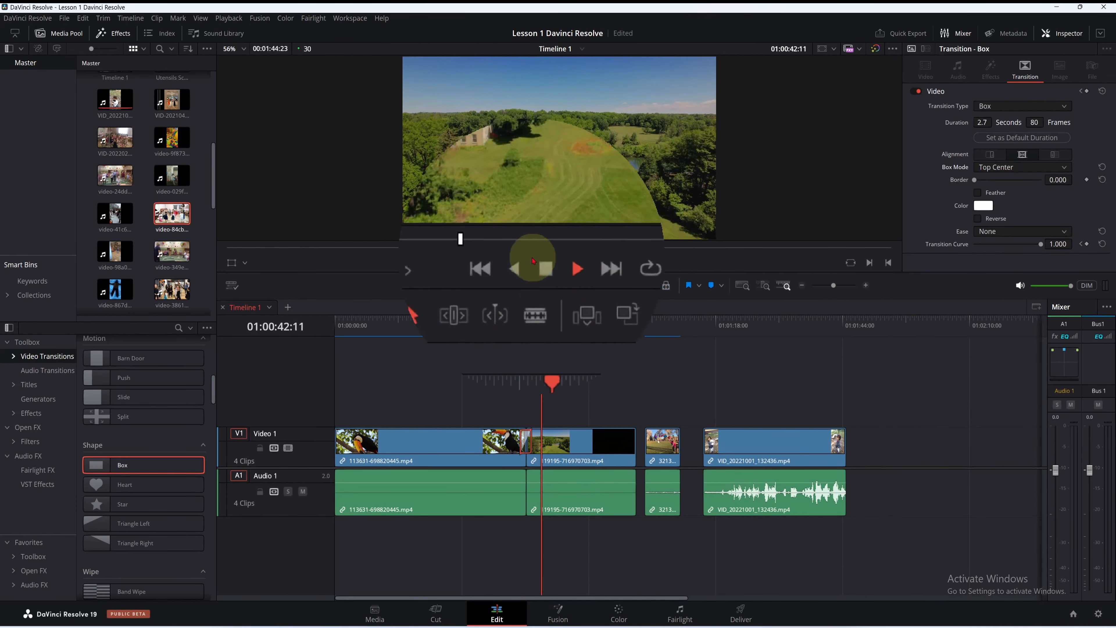
{"action": "left_click", "coordinate": [538, 263]}
Step: Try the Right Center box mode and settle on Bottom Center for the Box transition
{"action": "left_click", "coordinate": [1053, 167]}
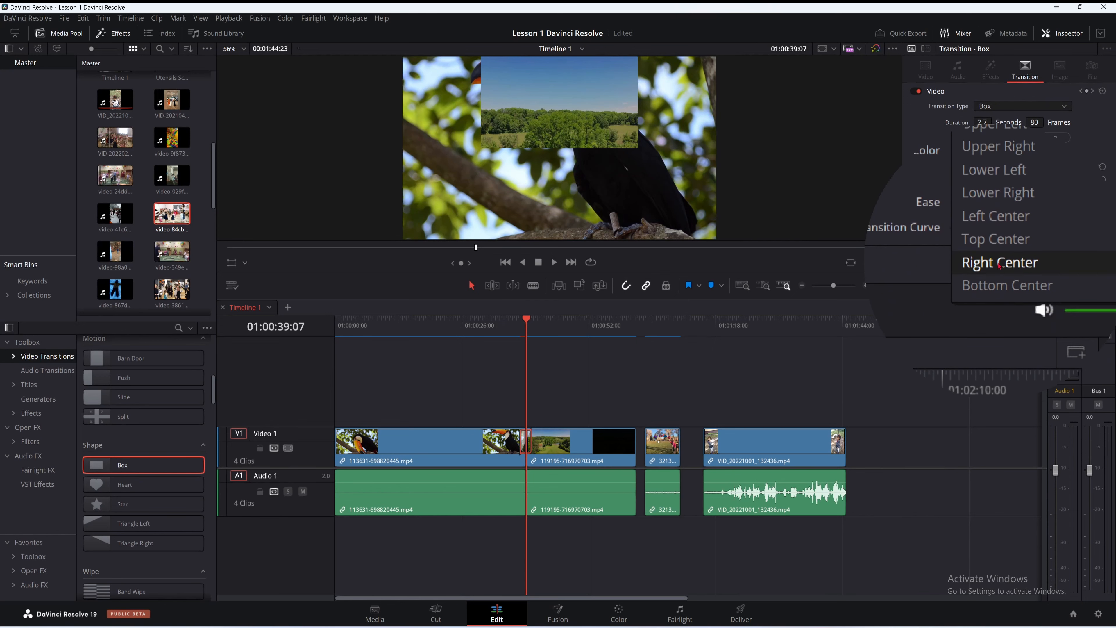
{"action": "left_click", "coordinate": [999, 262]}
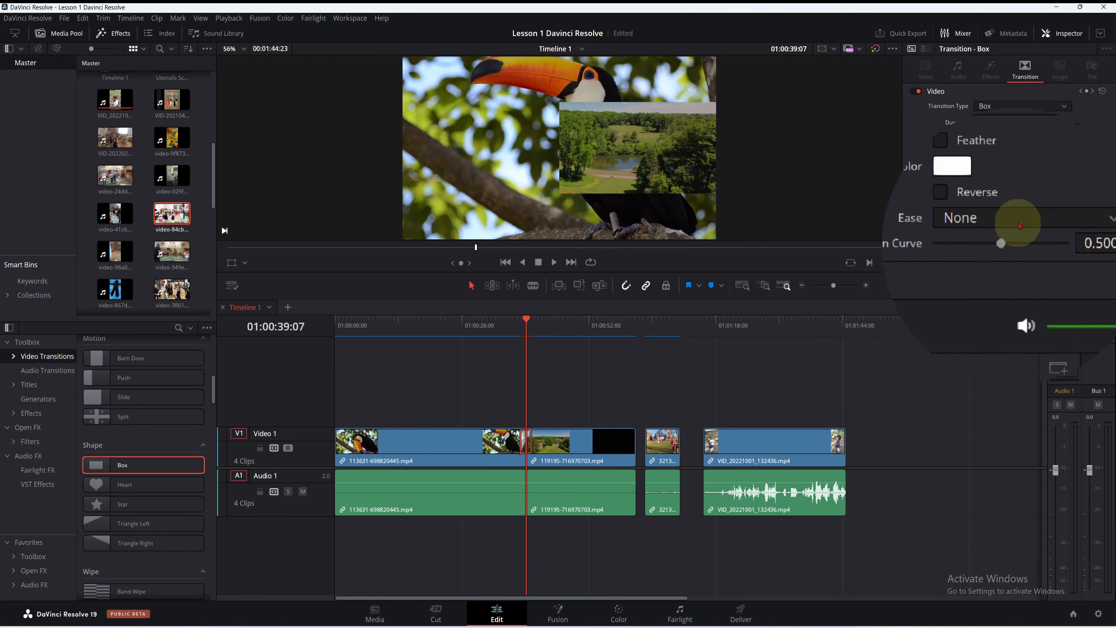
{"action": "left_click", "coordinate": [1014, 168]}
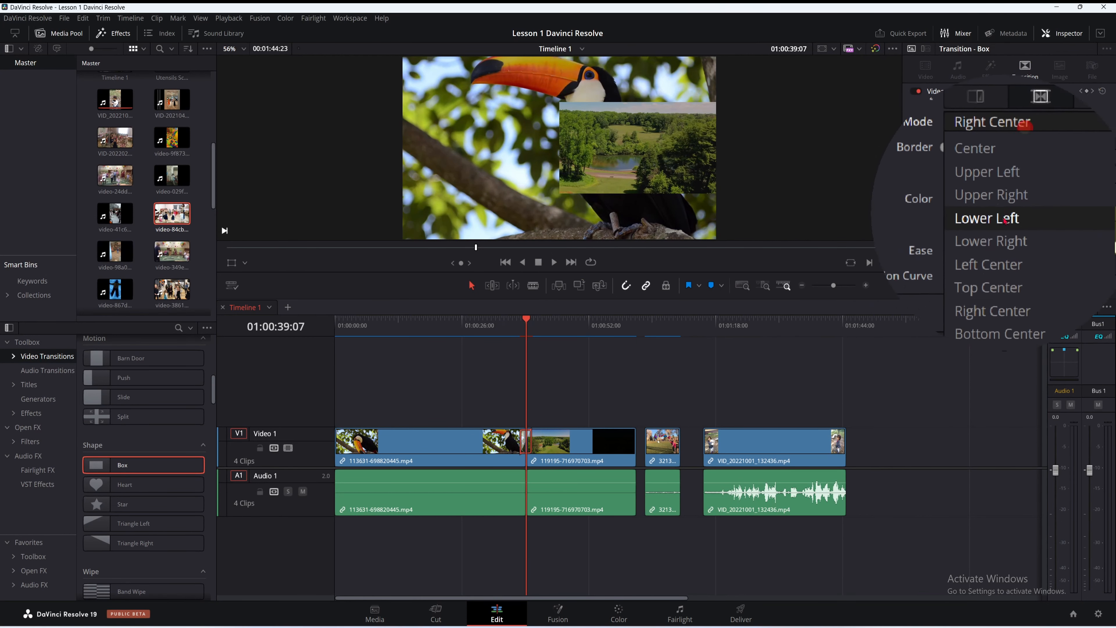
{"action": "left_click", "coordinate": [1000, 274]}
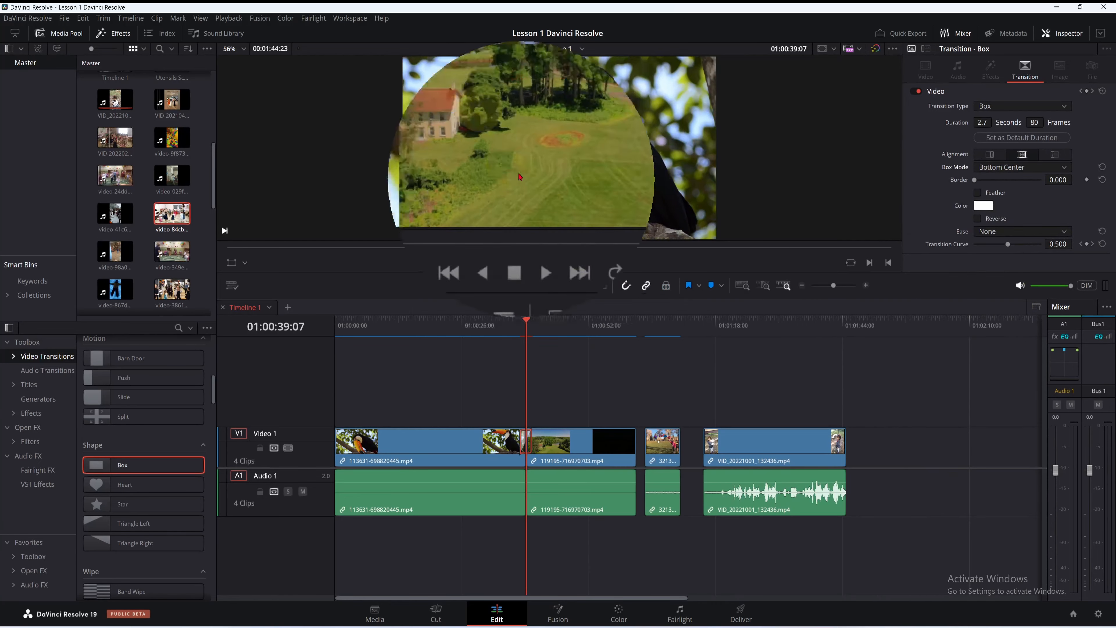
Step: Play the Box transition in Bottom Center mode from before the cut and return the playhead to the cut
{"action": "left_click", "coordinate": [519, 319]}
{"action": "left_click", "coordinate": [554, 262]}
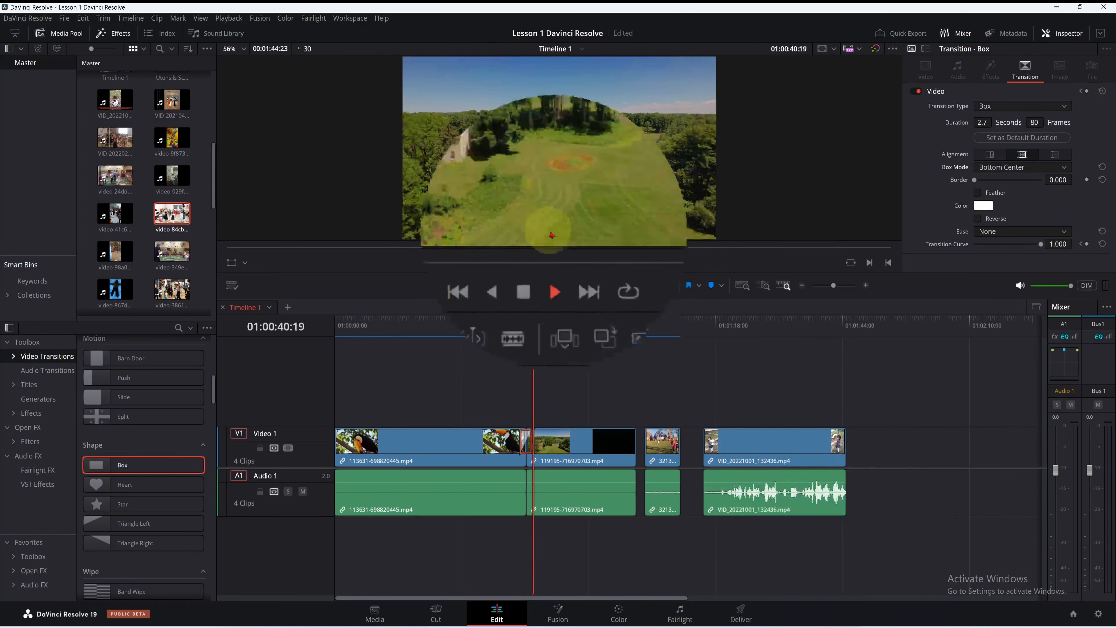
{"action": "left_click", "coordinate": [525, 334]}
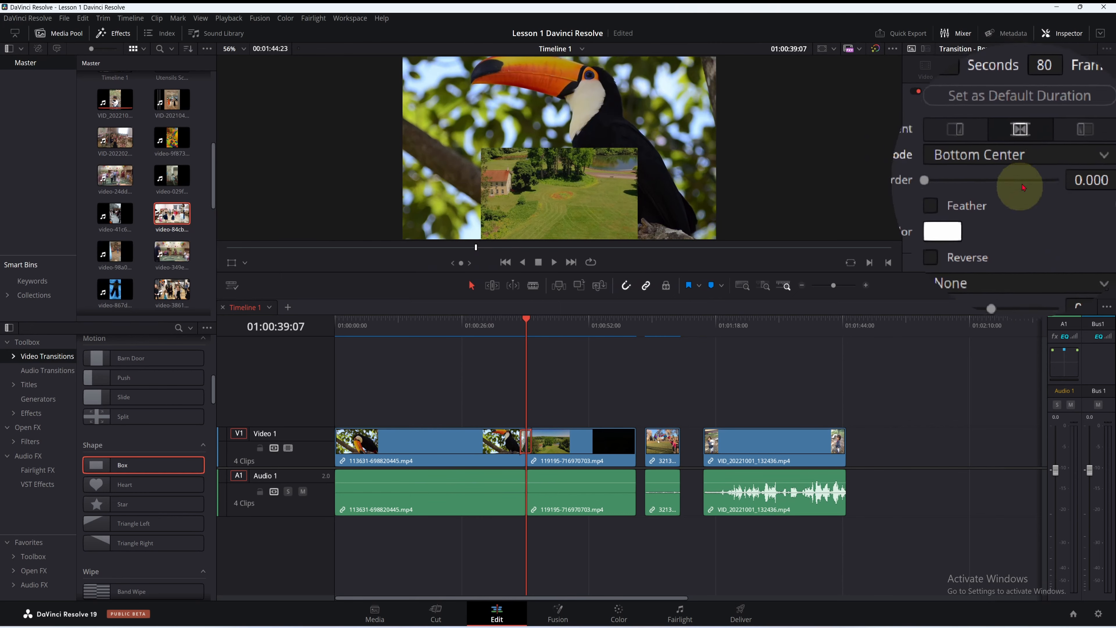
Step: Give the Box transition a border of 10.990 and color it pink (#ff1cb0)
{"action": "left_click", "coordinate": [1024, 169]}
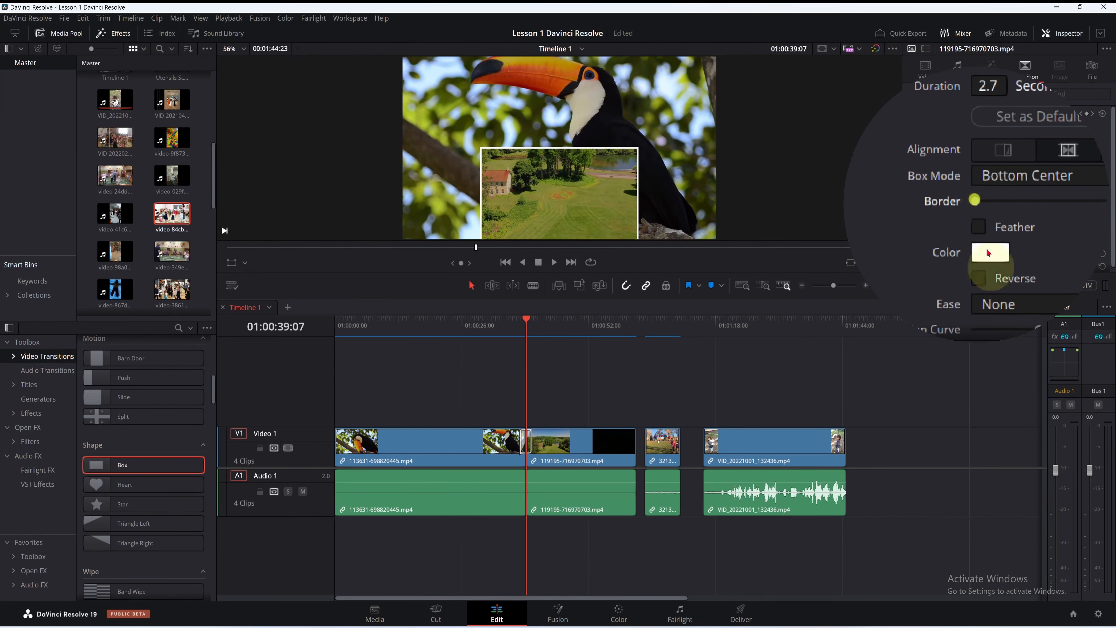
{"action": "left_click", "coordinate": [984, 229]}
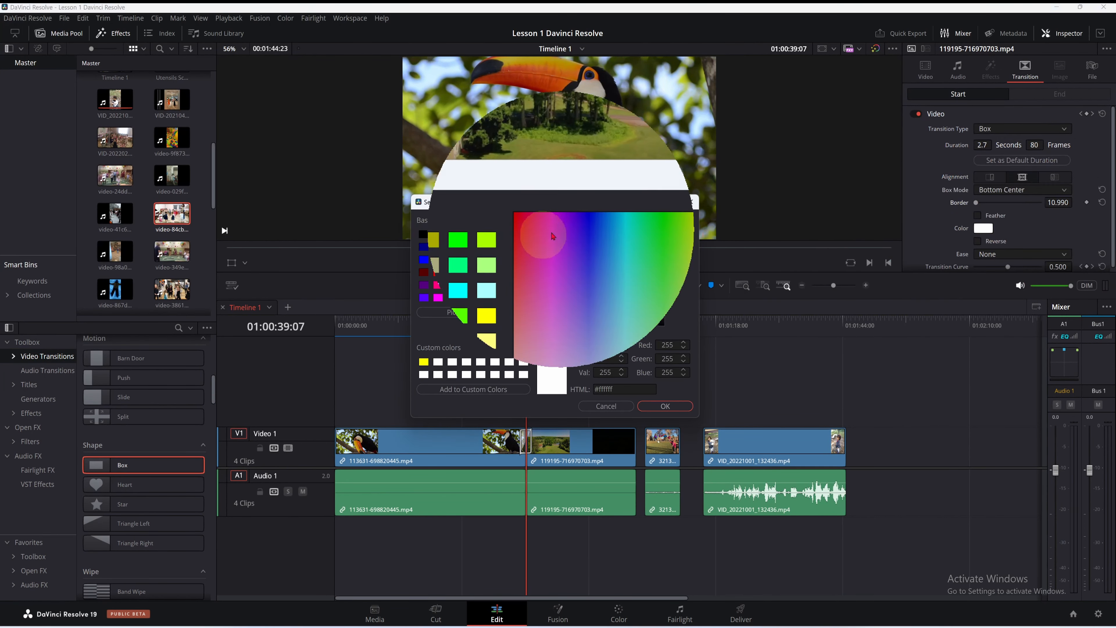
{"action": "left_click", "coordinate": [550, 232]}
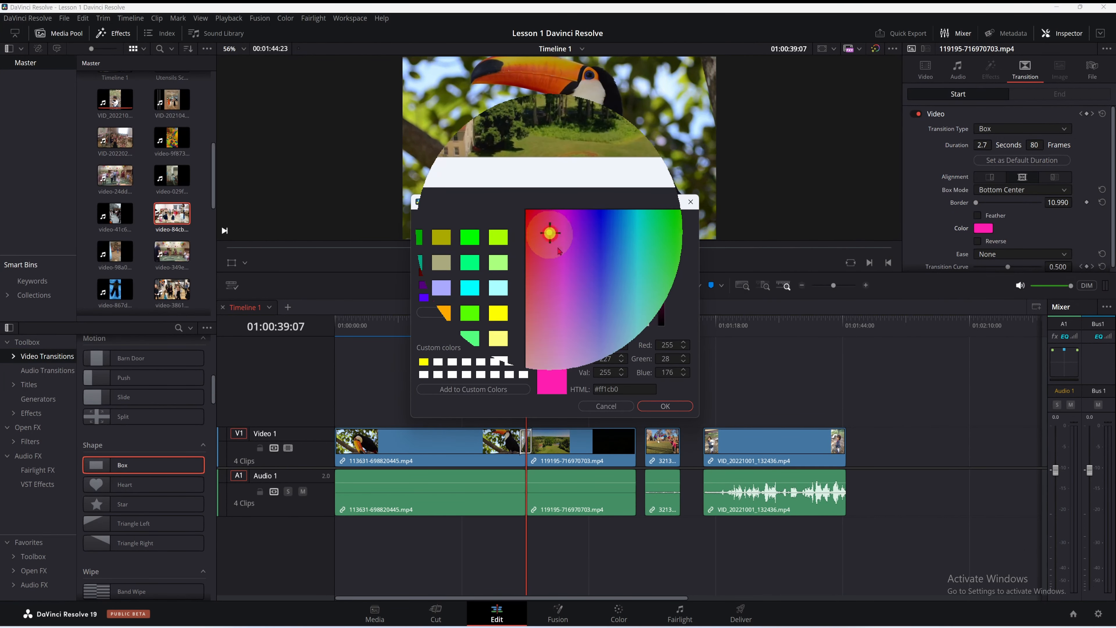
{"action": "left_click", "coordinate": [665, 406]}
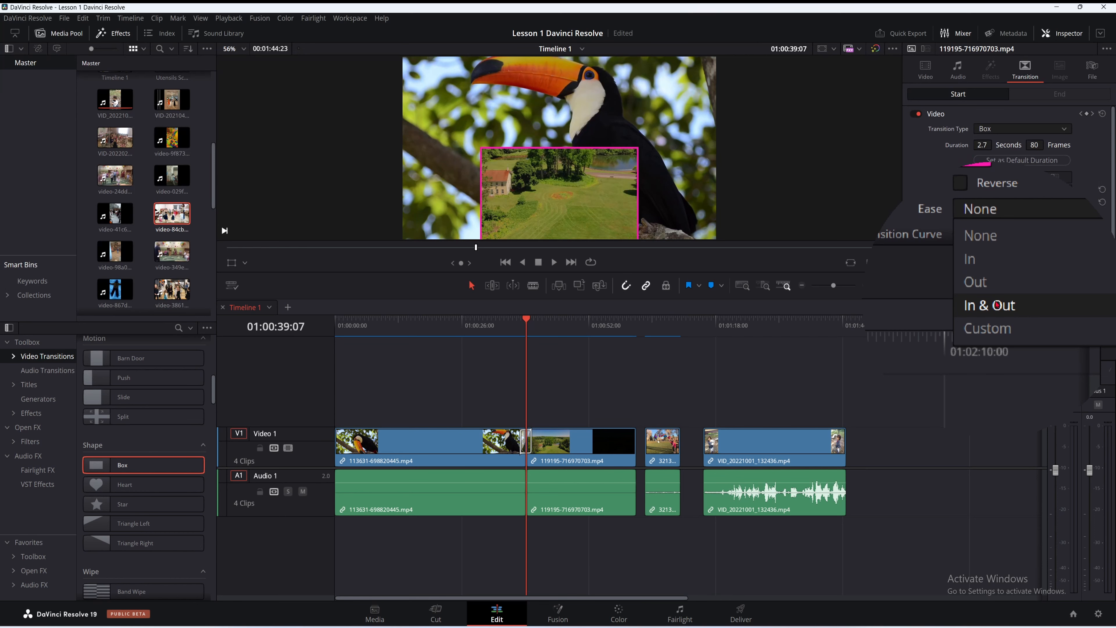
Step: Try In & Out easing on the Box transition, play through it and return the playhead to the cut
{"action": "left_click", "coordinate": [997, 300]}
{"action": "left_click_drag", "start_coordinate": [527, 341], "coordinate": [521, 340]}
{"action": "left_click", "coordinate": [554, 262]}
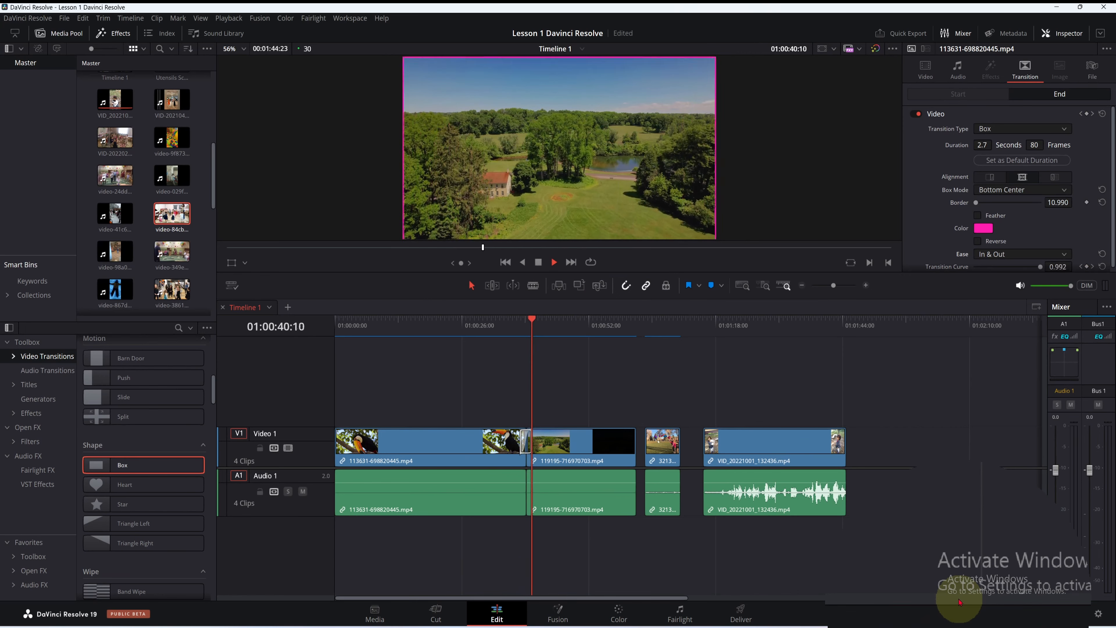
{"action": "left_click", "coordinate": [539, 263]}
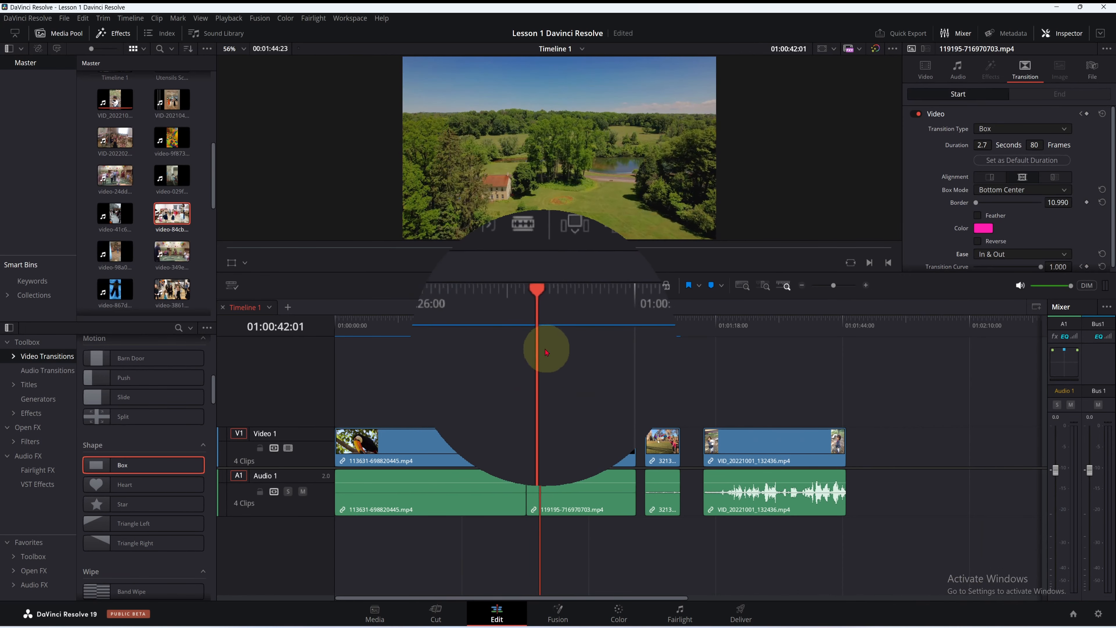
{"action": "left_click_drag", "start_coordinate": [545, 348], "coordinate": [527, 349]}
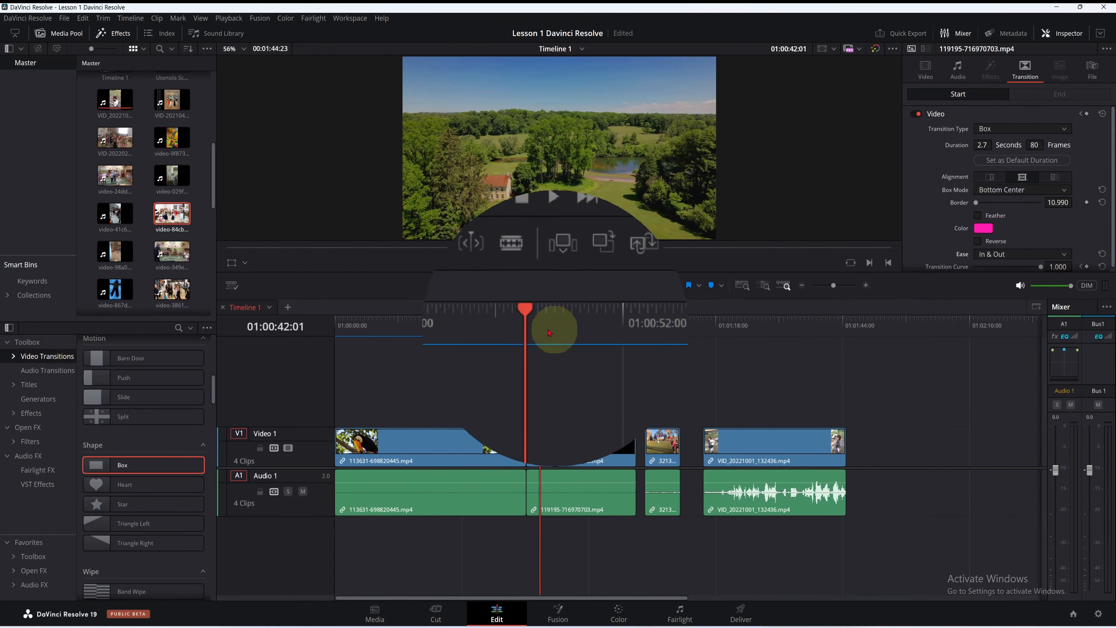
{"action": "left_click", "coordinate": [532, 327]}
{"action": "left_click", "coordinate": [526, 328]}
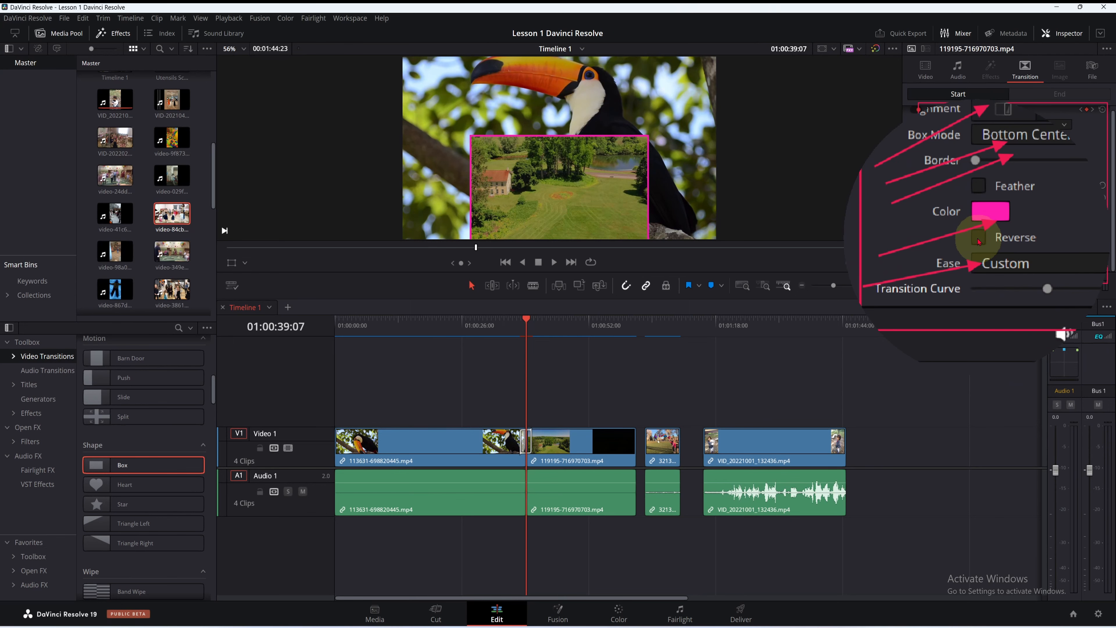
Step: Turn on Reverse for the Box transition and play it from before the cut
{"action": "left_click", "coordinate": [979, 238]}
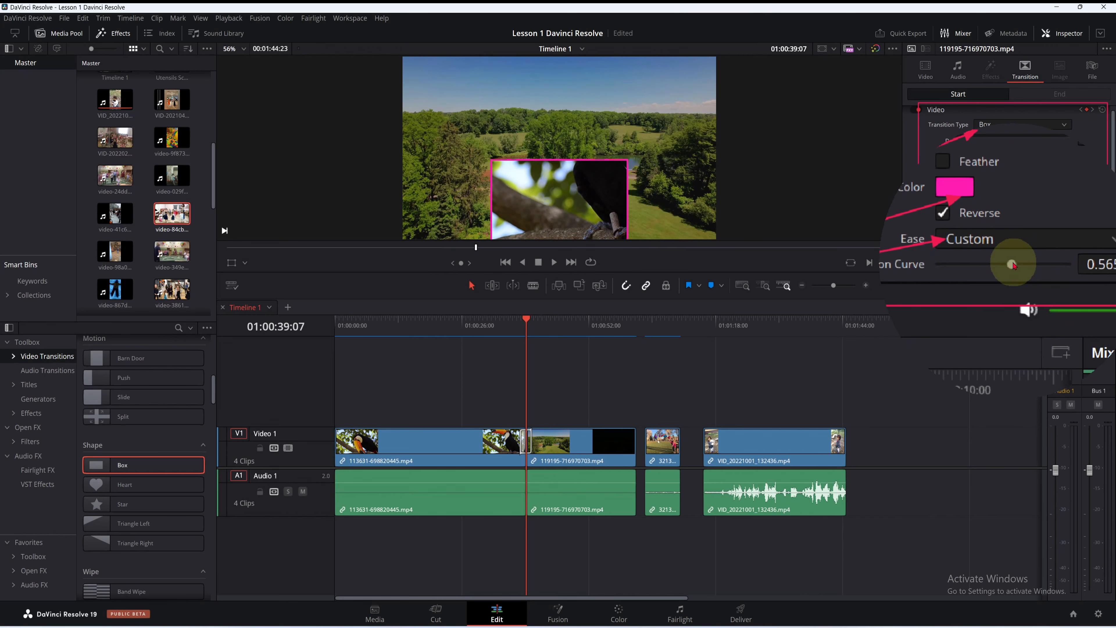
{"action": "left_click_drag", "start_coordinate": [1016, 263], "coordinate": [975, 263]}
{"action": "left_click", "coordinate": [513, 321]}
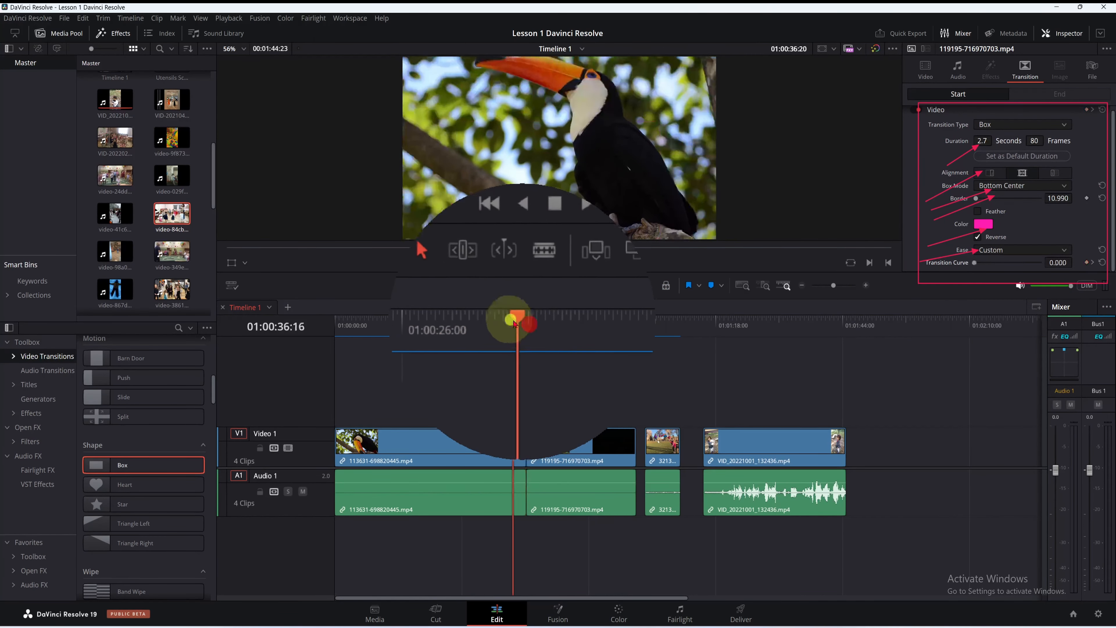
{"action": "left_click_drag", "start_coordinate": [515, 325], "coordinate": [510, 321]}
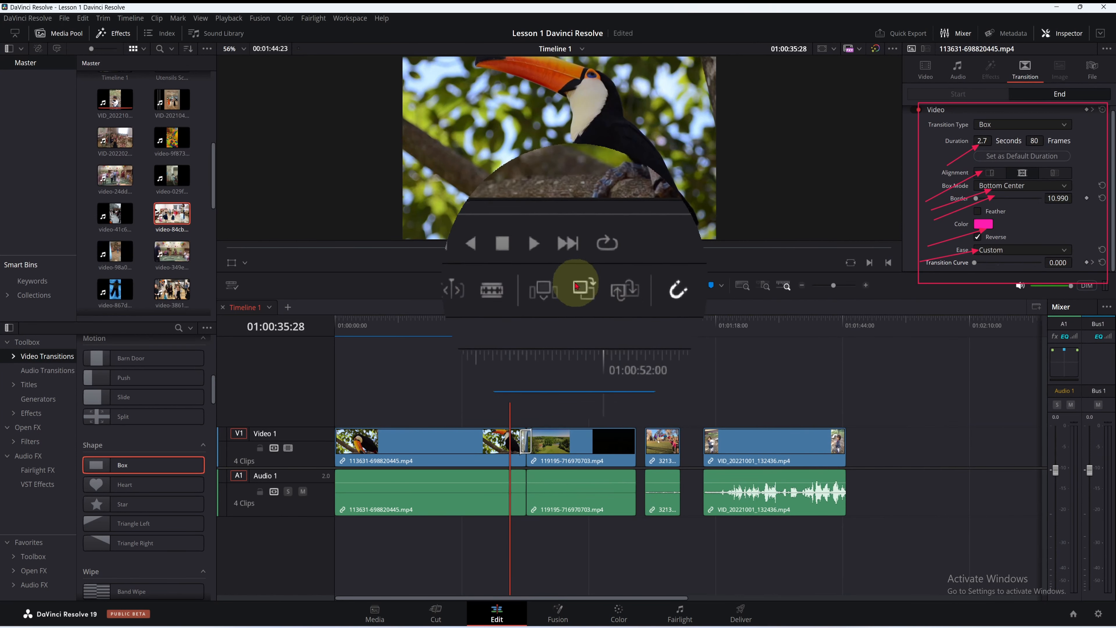
{"action": "left_click", "coordinate": [553, 263]}
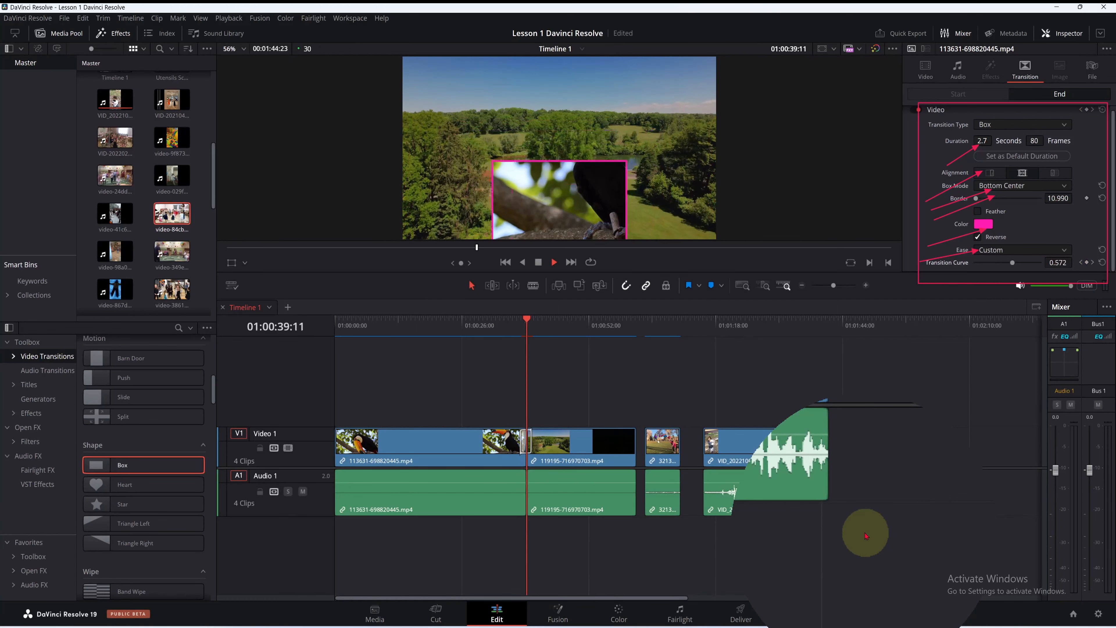
Step: Stop playback of the Box transition and return the playhead to the first cut
{"action": "left_click", "coordinate": [531, 262]}
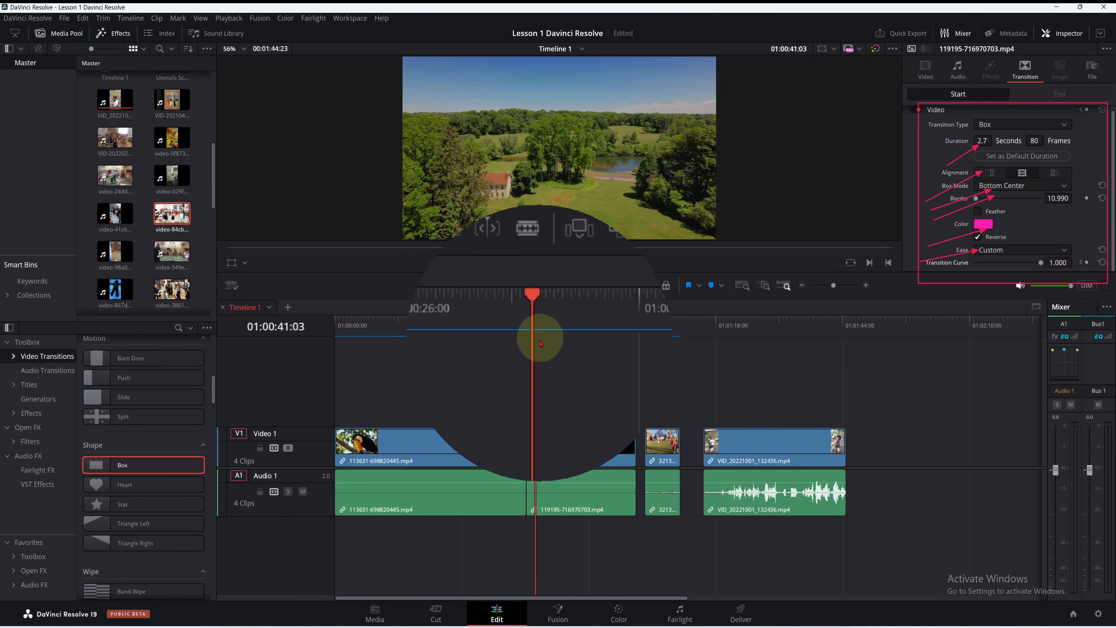
{"action": "left_click", "coordinate": [523, 336]}
{"action": "left_click_drag", "start_coordinate": [523, 335], "coordinate": [527, 335]}
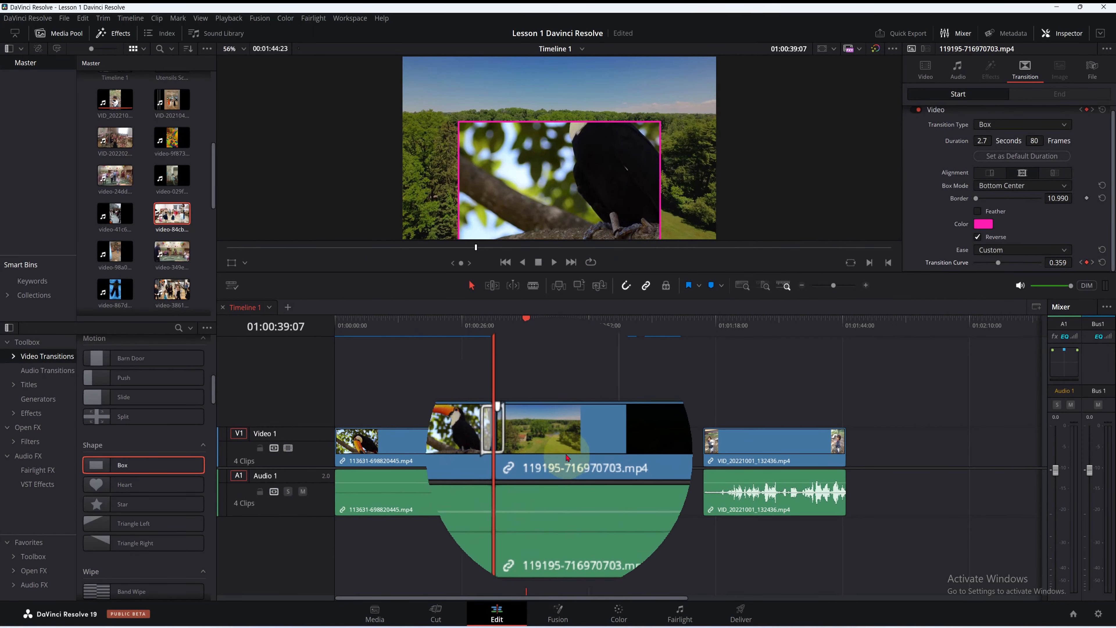
Step: Trim the end of the second clip and the start of the third clip, and delete the gap between them
{"action": "left_click", "coordinate": [659, 466]}
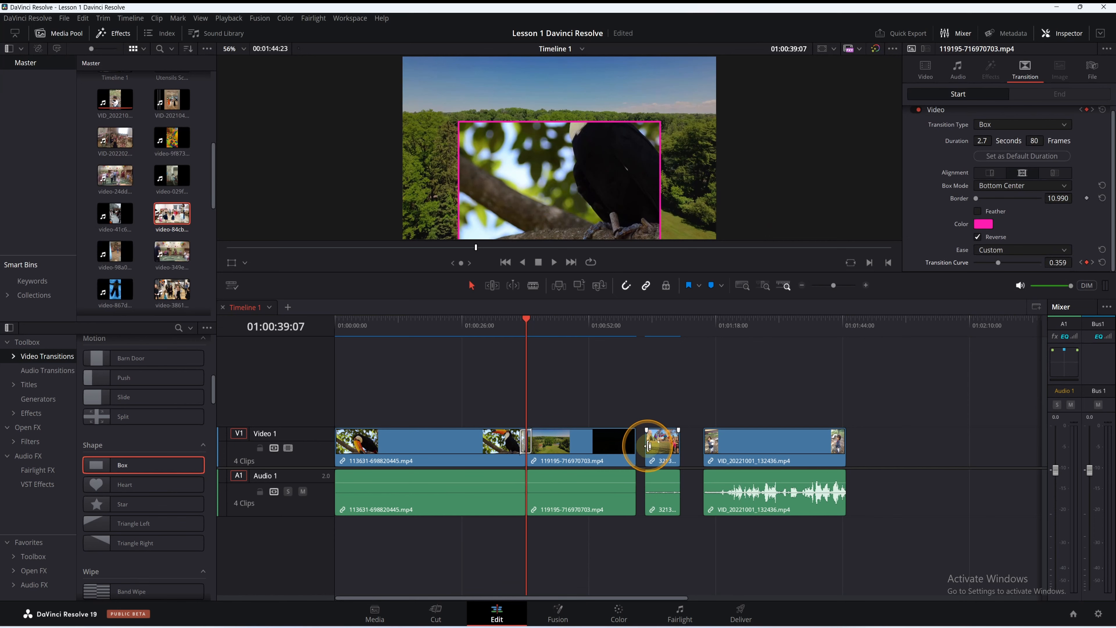
{"action": "mouse_move", "coordinate": [649, 447]}
{"action": "left_mouse_down"}
{"action": "mouse_move", "coordinate": [628, 446]}
{"action": "mouse_move", "coordinate": [653, 448]}
{"action": "left_mouse_up"}
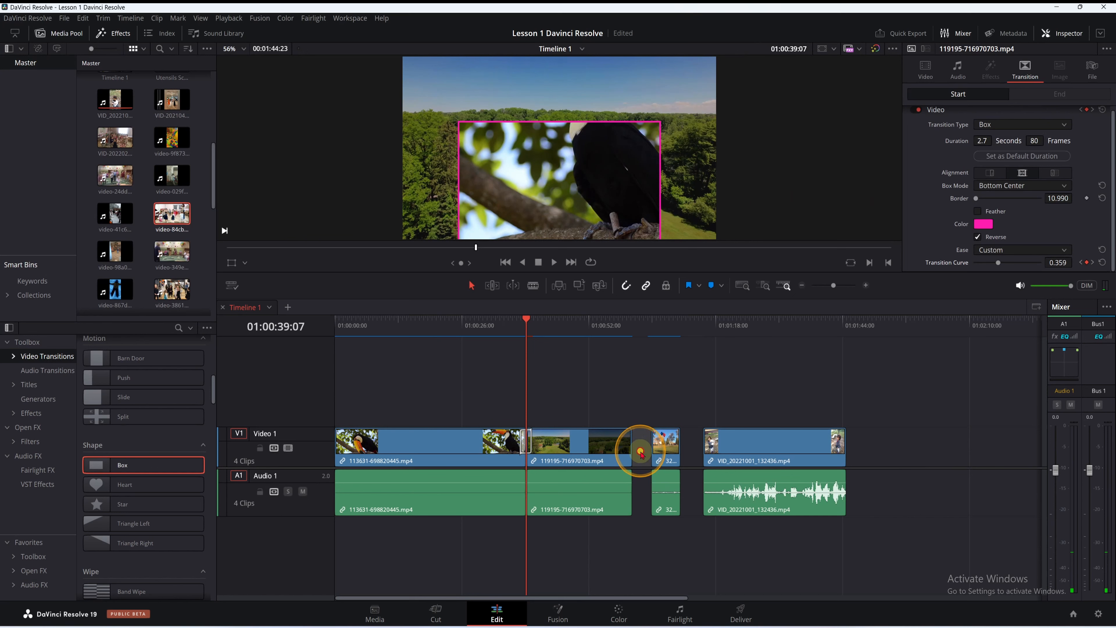
{"action": "key", "text": "Delete"}
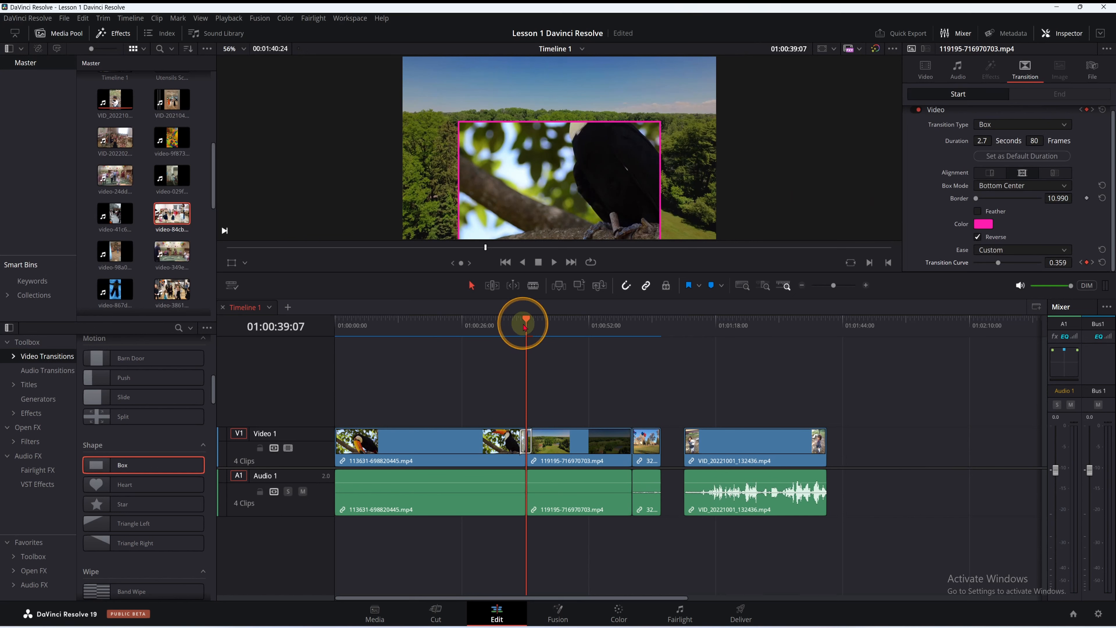
Step: Add a Heart transition at the cut between the second and third clips
{"action": "left_click_drag", "start_coordinate": [524, 325], "coordinate": [627, 450]}
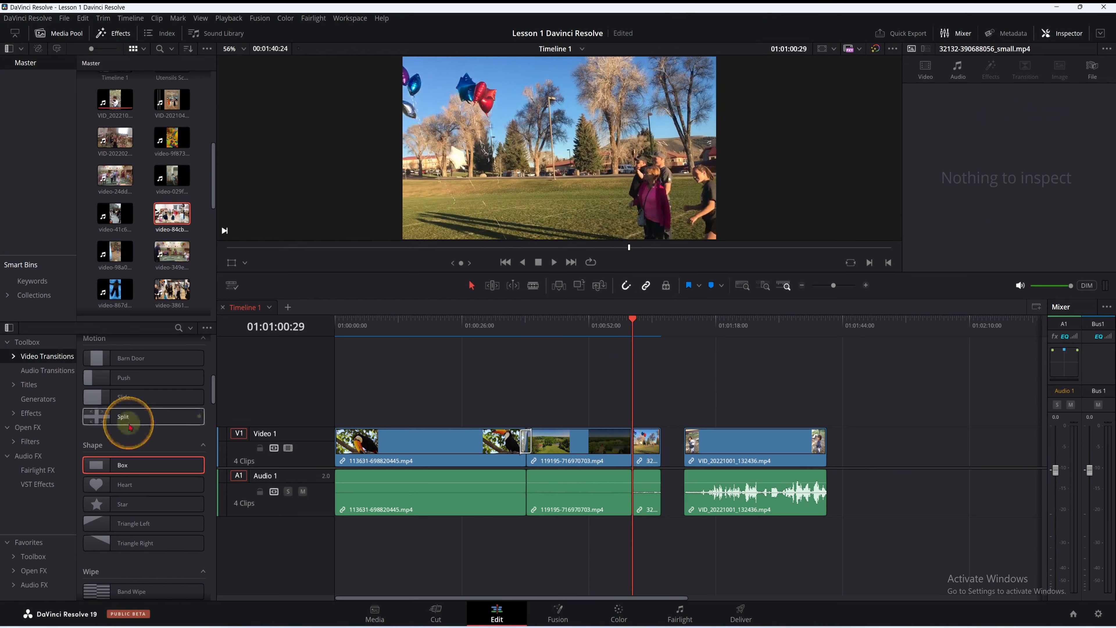
{"action": "left_click", "coordinate": [120, 485]}
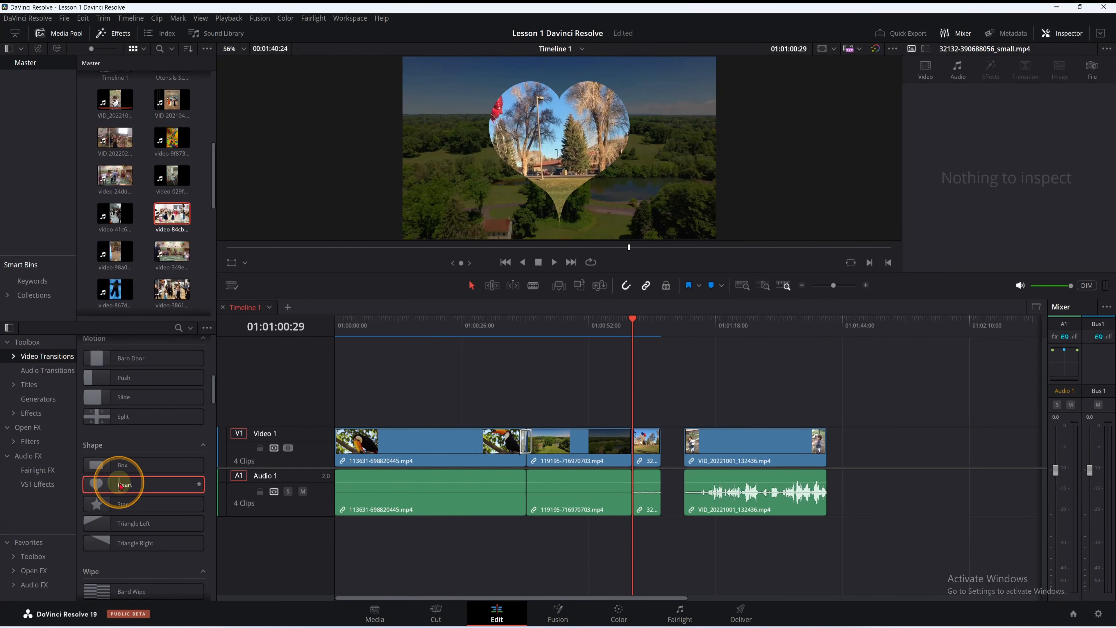
{"action": "double_click", "coordinate": [121, 485]}
Step: Play the Heart transition from before the second cut and return the playhead to that cut
{"action": "left_click", "coordinate": [627, 339]}
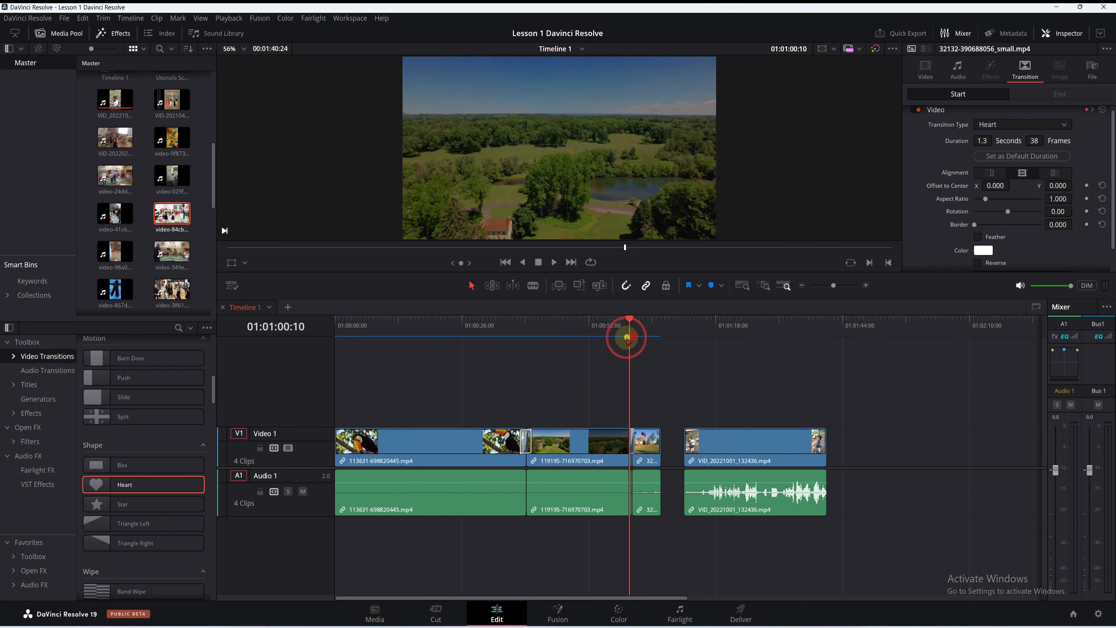
{"action": "left_click_drag", "start_coordinate": [627, 338], "coordinate": [623, 338]}
{"action": "left_click", "coordinate": [553, 262]}
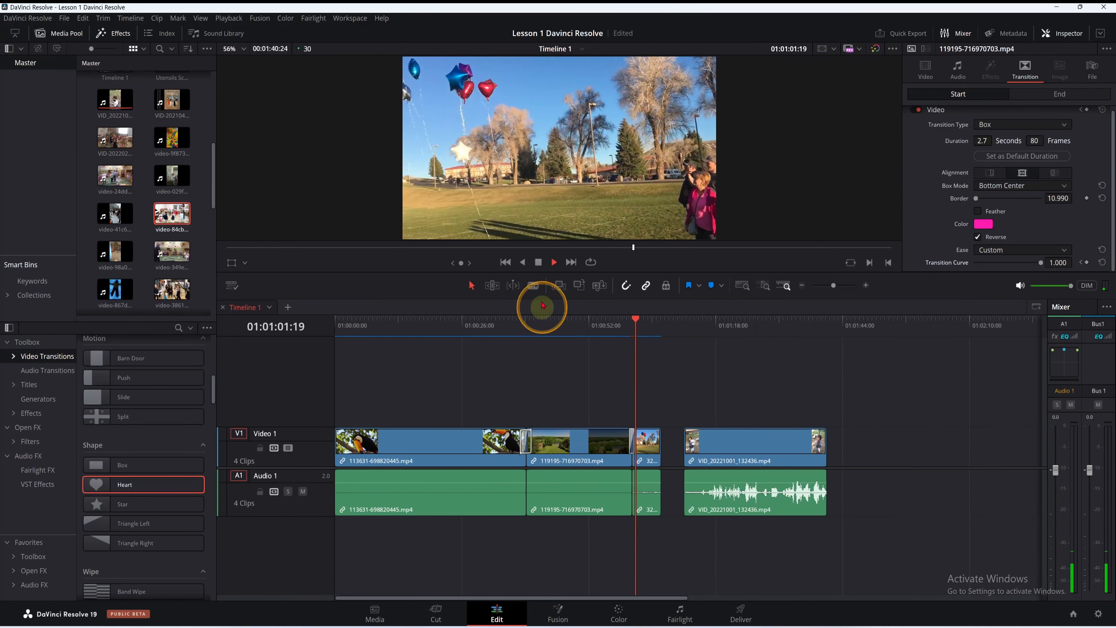
{"action": "left_click", "coordinate": [636, 324]}
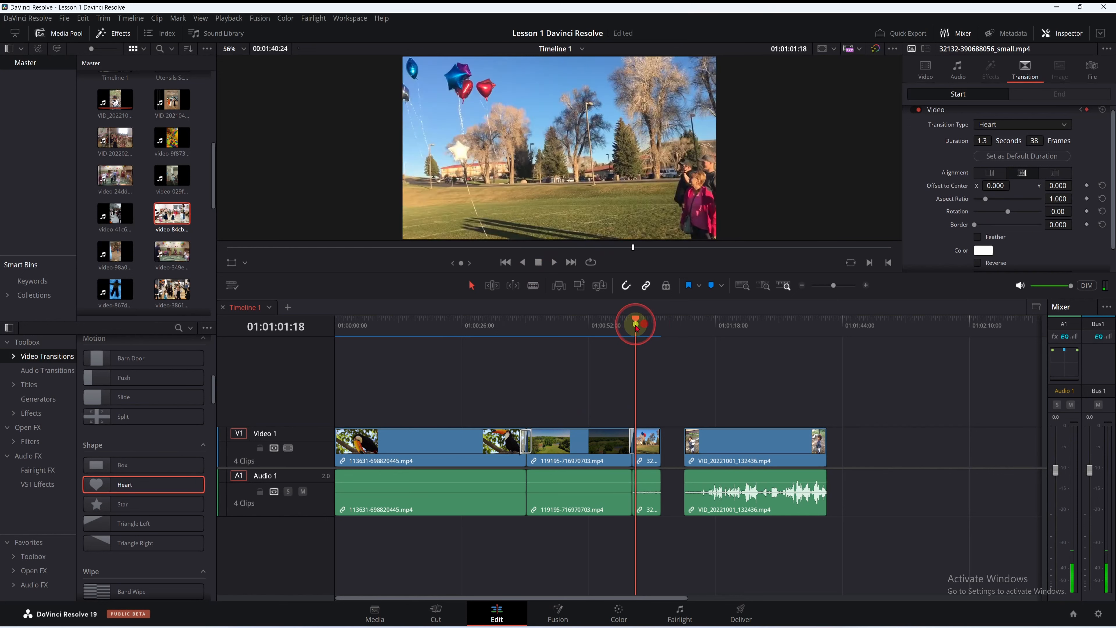
{"action": "left_click_drag", "start_coordinate": [636, 326], "coordinate": [633, 325]}
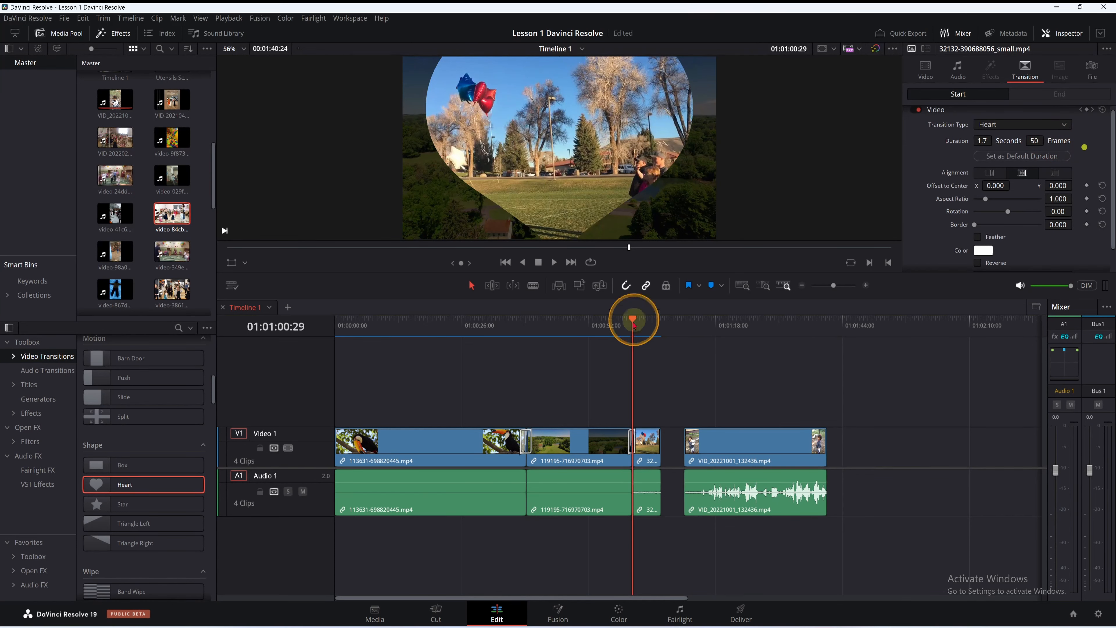
Step: Enlarge the timeline around the Heart transition, play it from its start and return the playhead to the cut
{"action": "scroll", "coordinate": [676, 482], "scroll_direction": "up", "scroll_amount": 2}
{"action": "scroll", "coordinate": [676, 481], "scroll_direction": "up", "scroll_amount": 1}
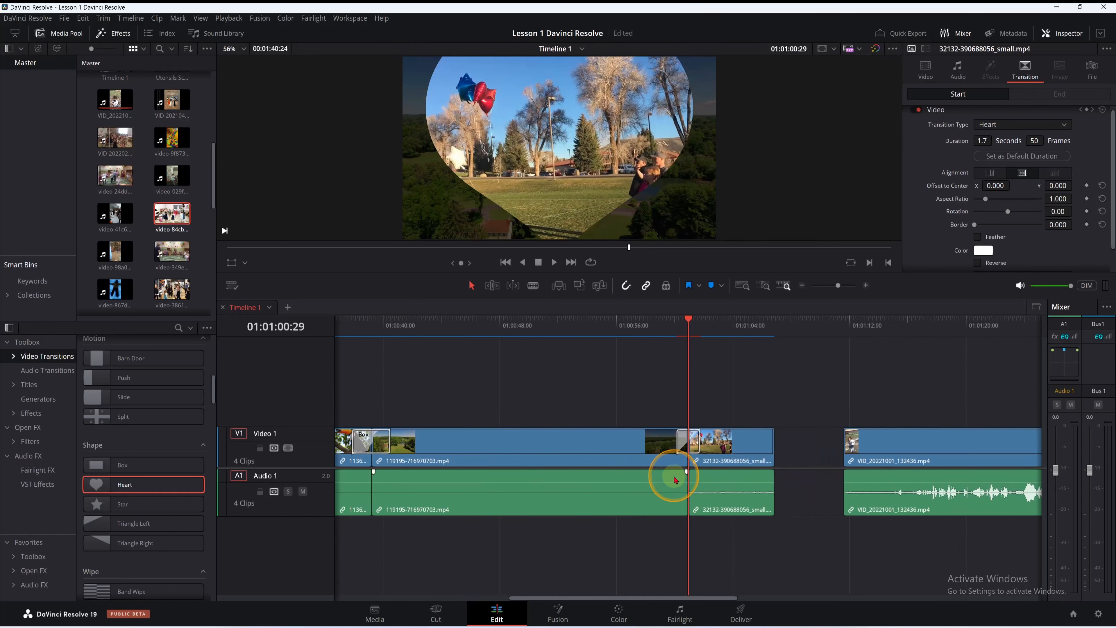
{"action": "left_click", "coordinate": [677, 333]}
{"action": "left_click", "coordinate": [552, 263]}
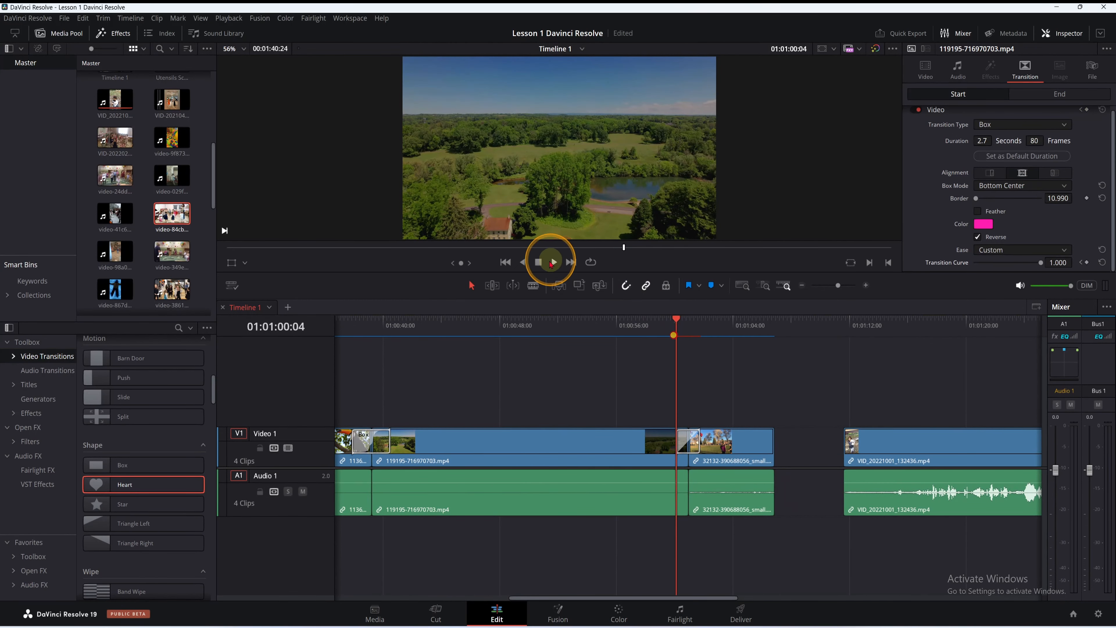
{"action": "left_click", "coordinate": [539, 263]}
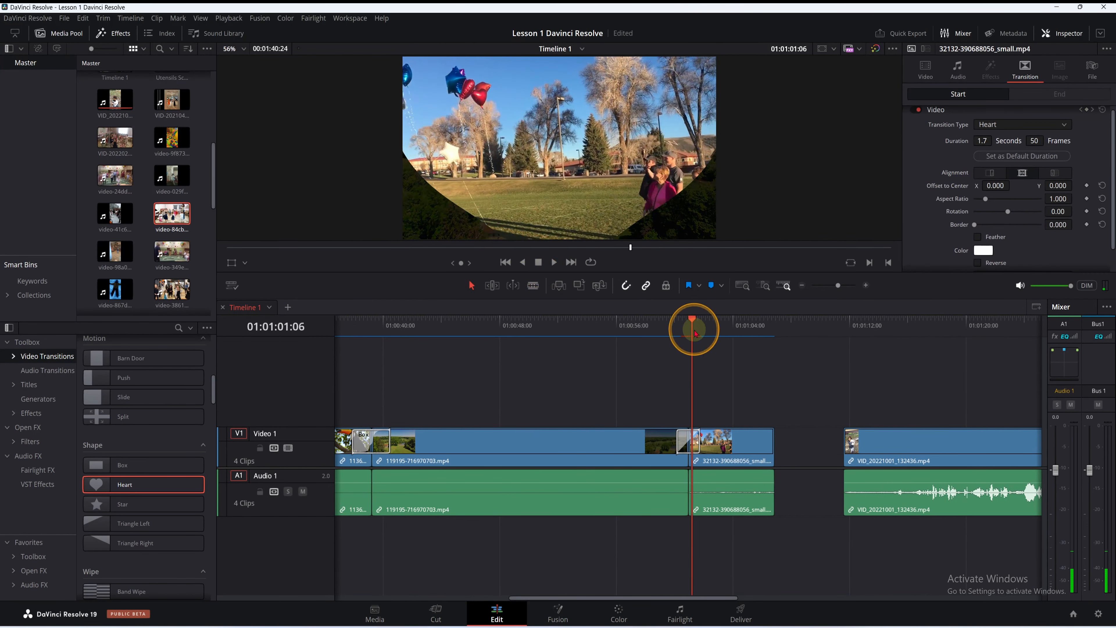
{"action": "left_click", "coordinate": [687, 325]}
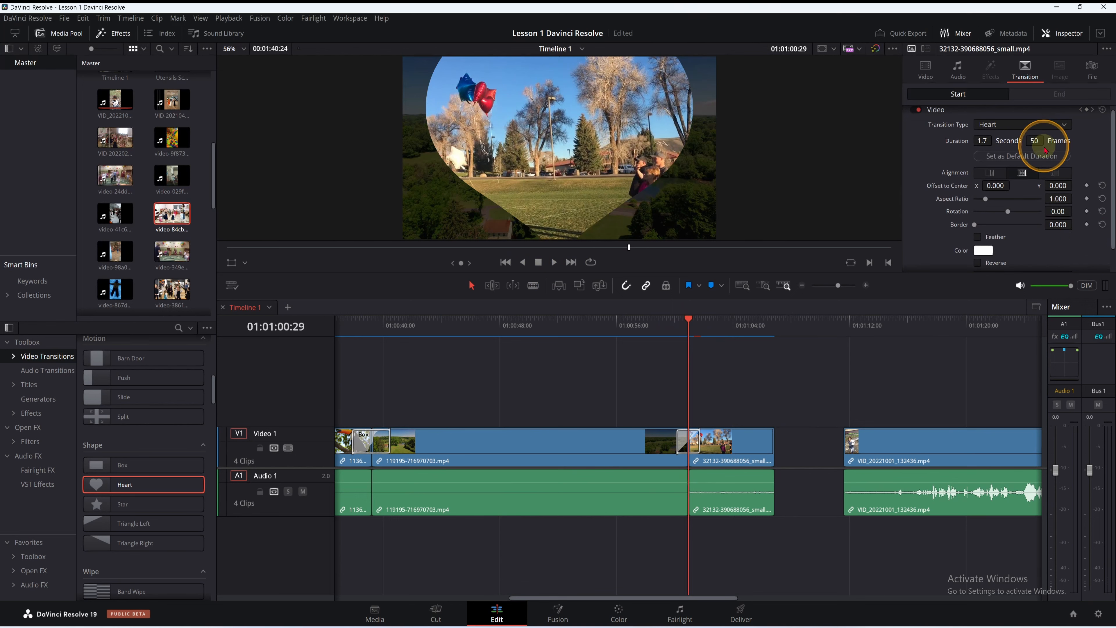
Step: Try the Heart transition ending at and starting on the cut, and set its alignment back to centered on the cut
{"action": "scroll", "coordinate": [1046, 146], "scroll_direction": "up", "scroll_amount": 1}
{"action": "scroll", "coordinate": [995, 217], "scroll_direction": "down", "scroll_amount": 2}
{"action": "scroll", "coordinate": [1027, 195], "scroll_direction": "up", "scroll_amount": 2}
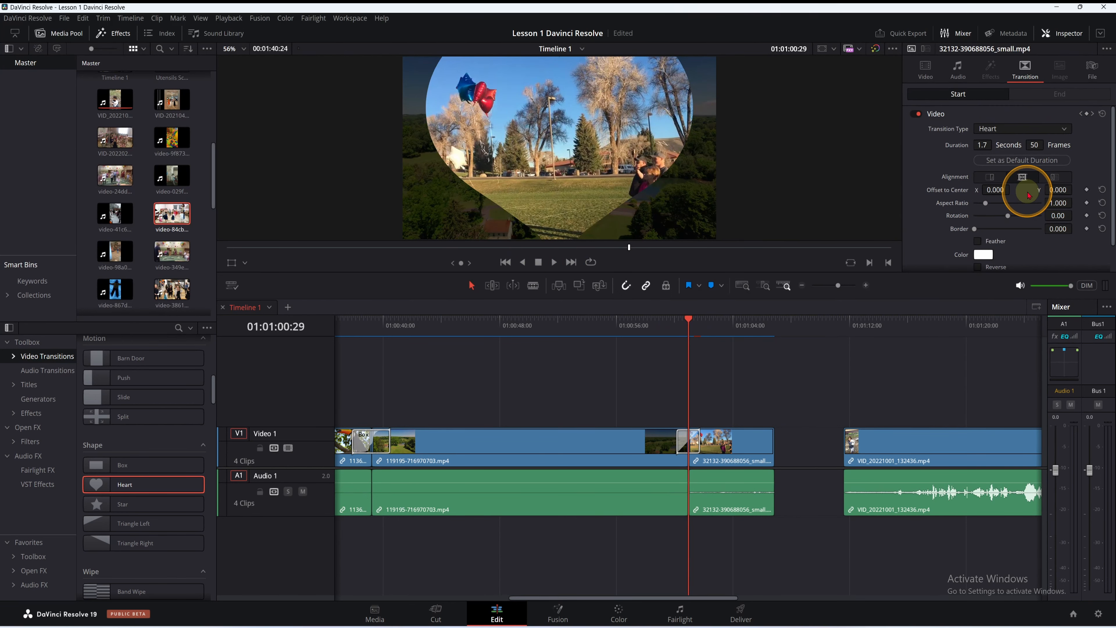
{"action": "left_click", "coordinate": [989, 177]}
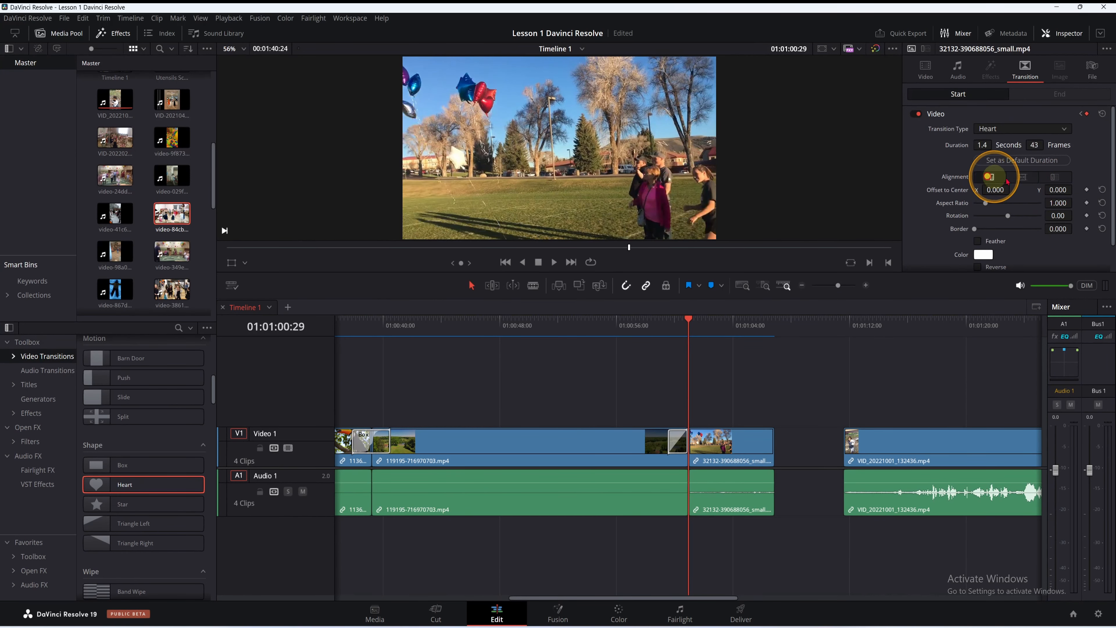
{"action": "left_click", "coordinate": [1055, 177]}
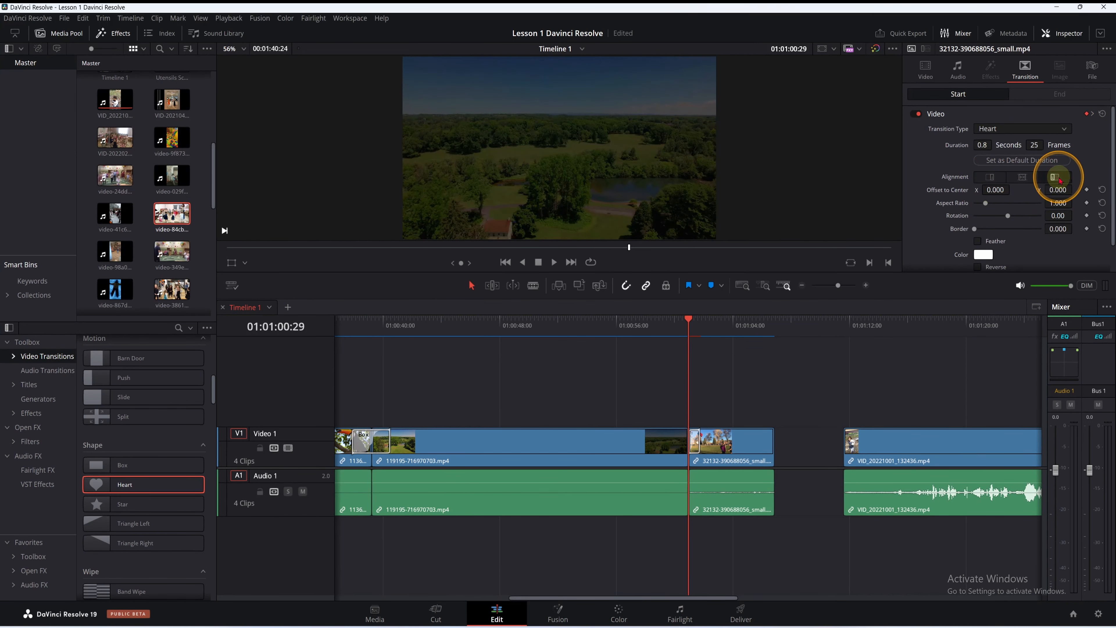
{"action": "left_click", "coordinate": [1023, 178]}
{"action": "left_click", "coordinate": [689, 323]}
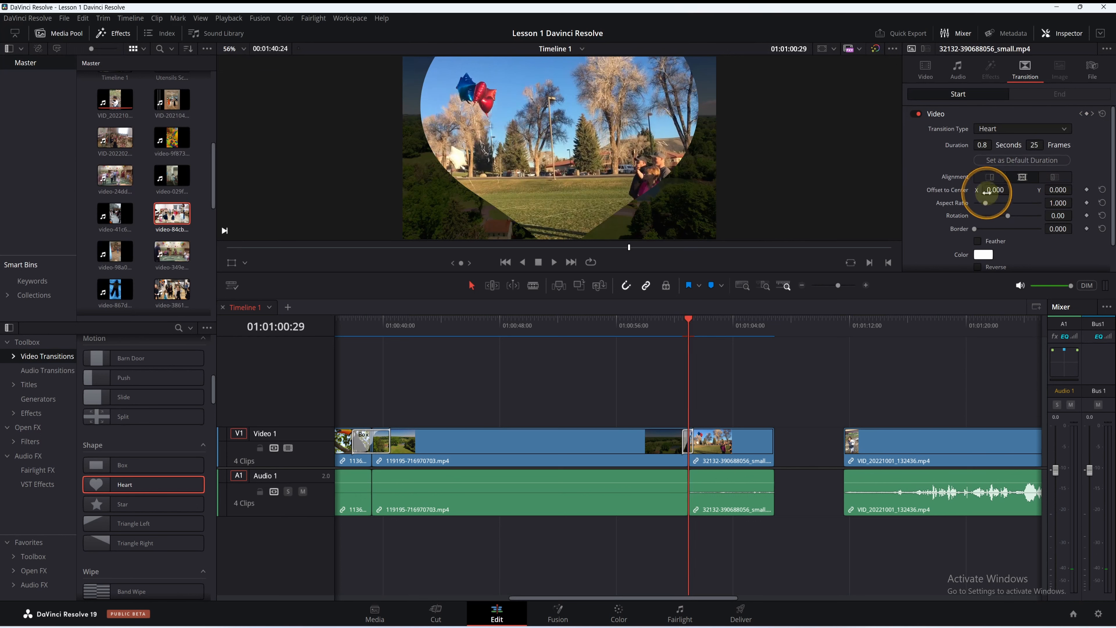
Step: Give the Heart transition an aspect ratio of 1.299 and a border of 14.660 in pink (#ff21e1)
{"action": "left_click_drag", "start_coordinate": [987, 206], "coordinate": [988, 206]}
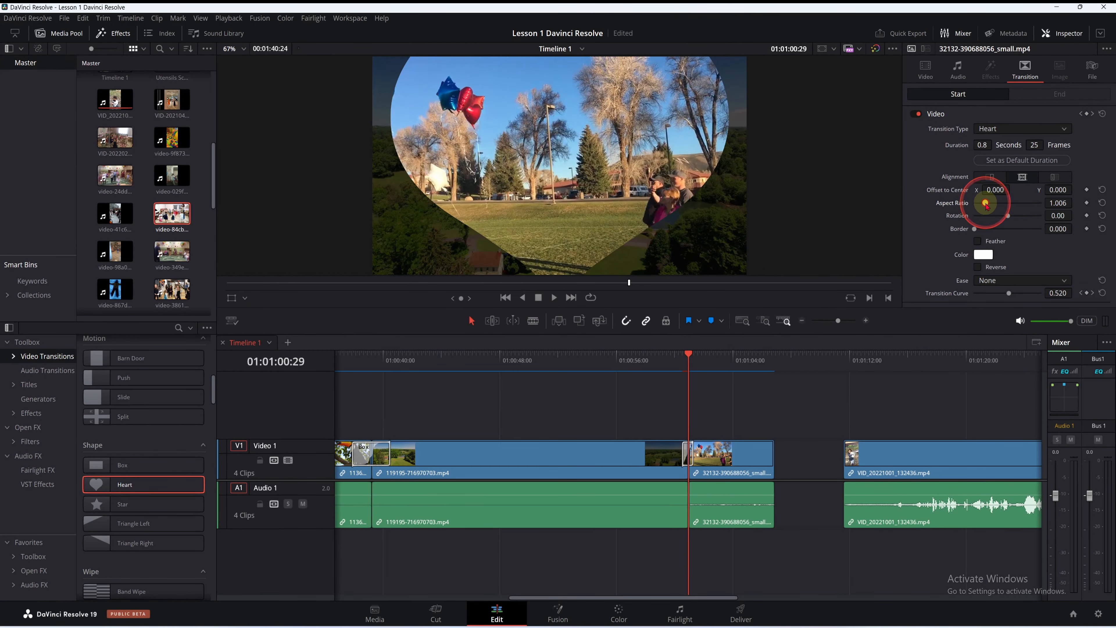
{"action": "left_click_drag", "start_coordinate": [987, 206], "coordinate": [976, 229]}
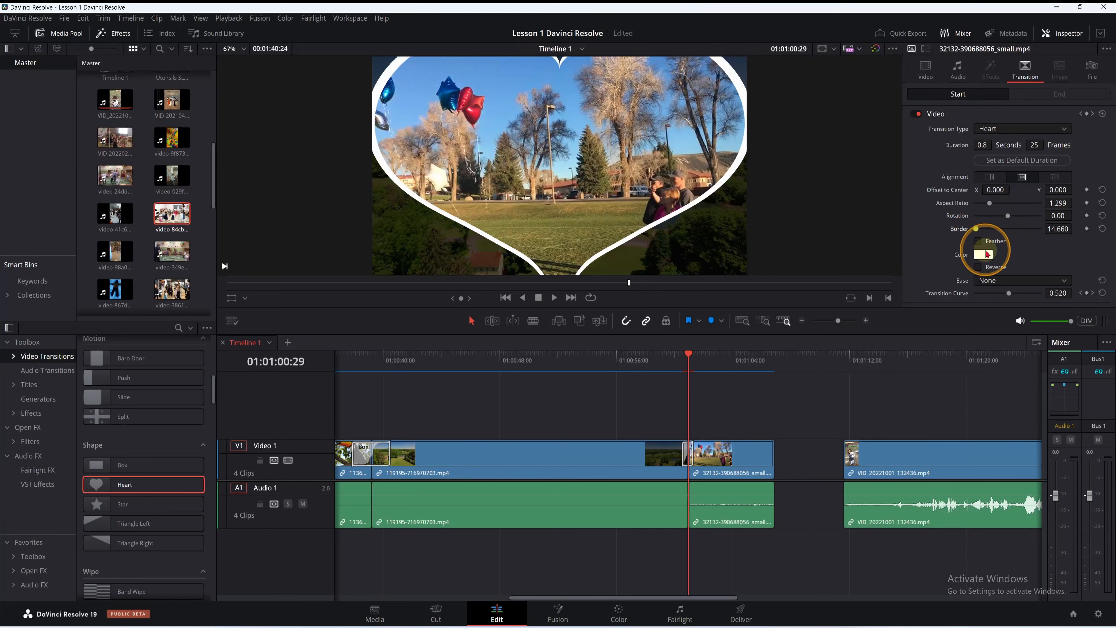
{"action": "left_click", "coordinate": [985, 255]}
{"action": "left_click", "coordinate": [553, 234]}
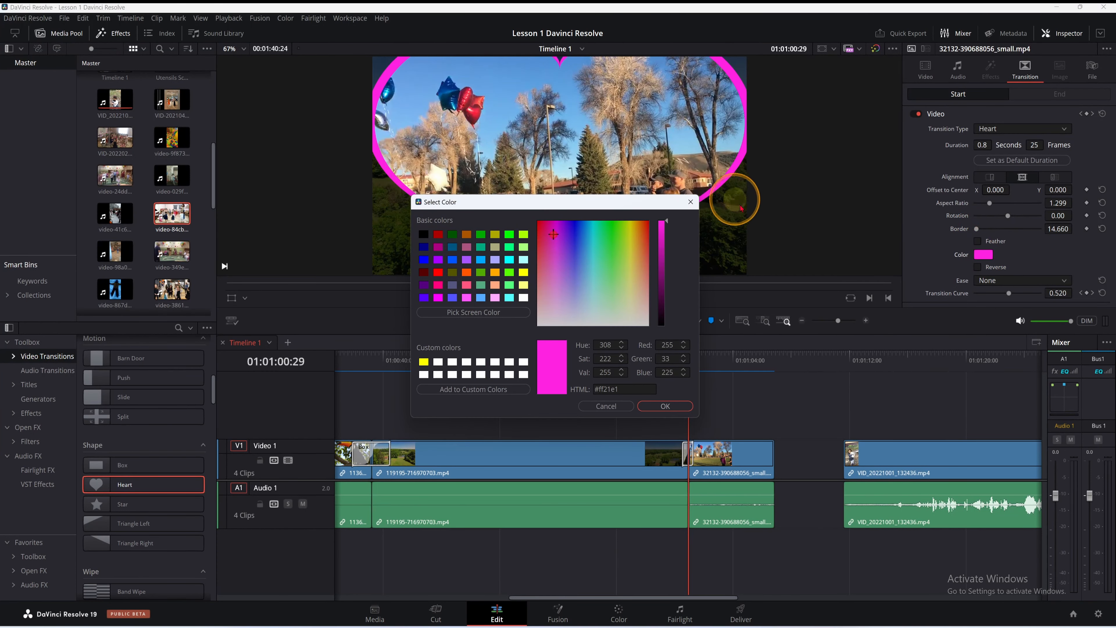
{"action": "left_click", "coordinate": [652, 405]}
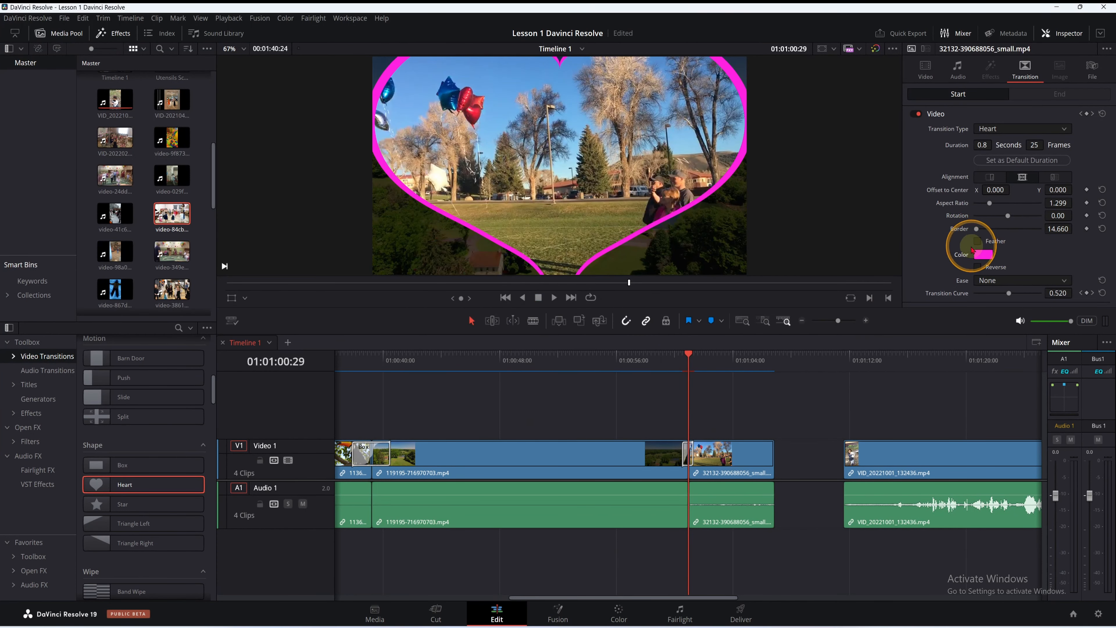
Step: Turn on Feather and Reverse for the Heart transition, and play it from before the cut
{"action": "left_click", "coordinate": [976, 241]}
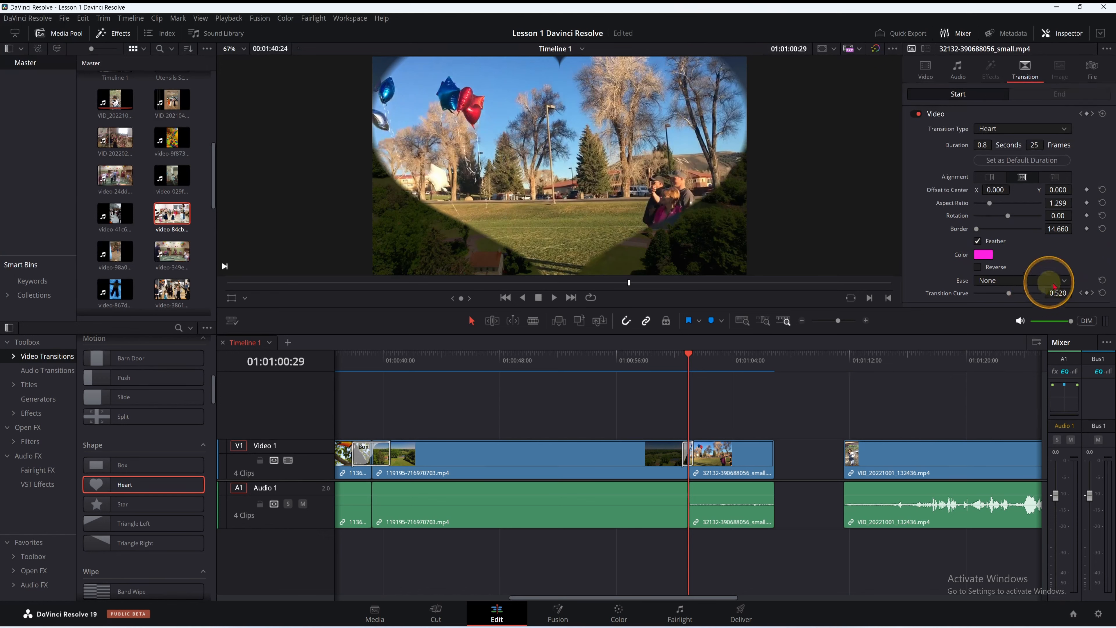
{"action": "left_click", "coordinate": [978, 267]}
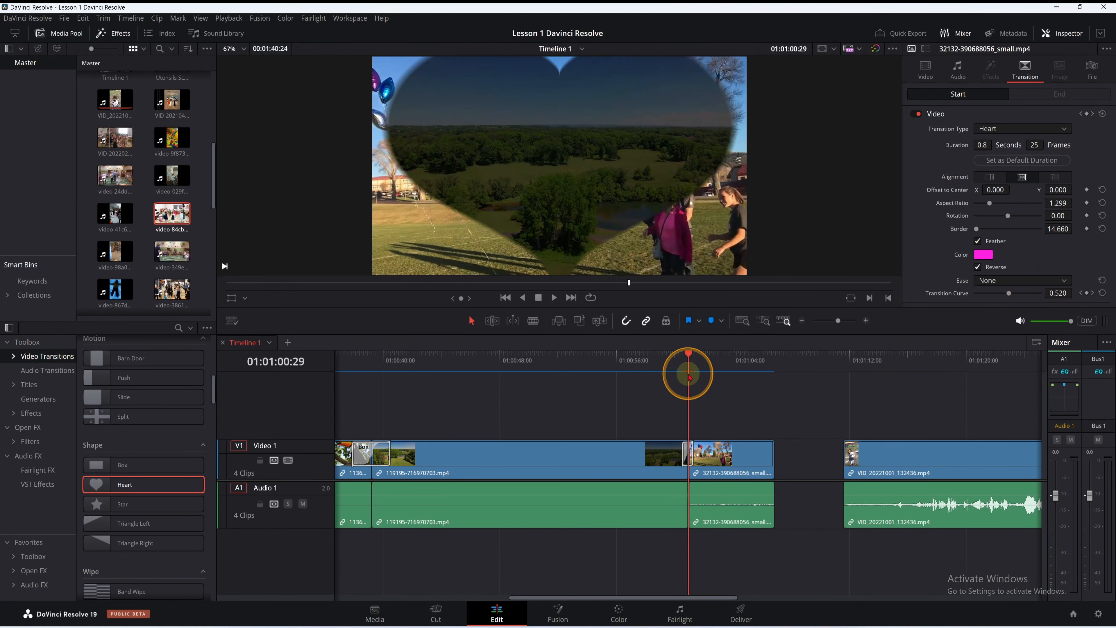
{"action": "left_click_drag", "start_coordinate": [689, 376], "coordinate": [680, 372]}
{"action": "left_click", "coordinate": [552, 297]}
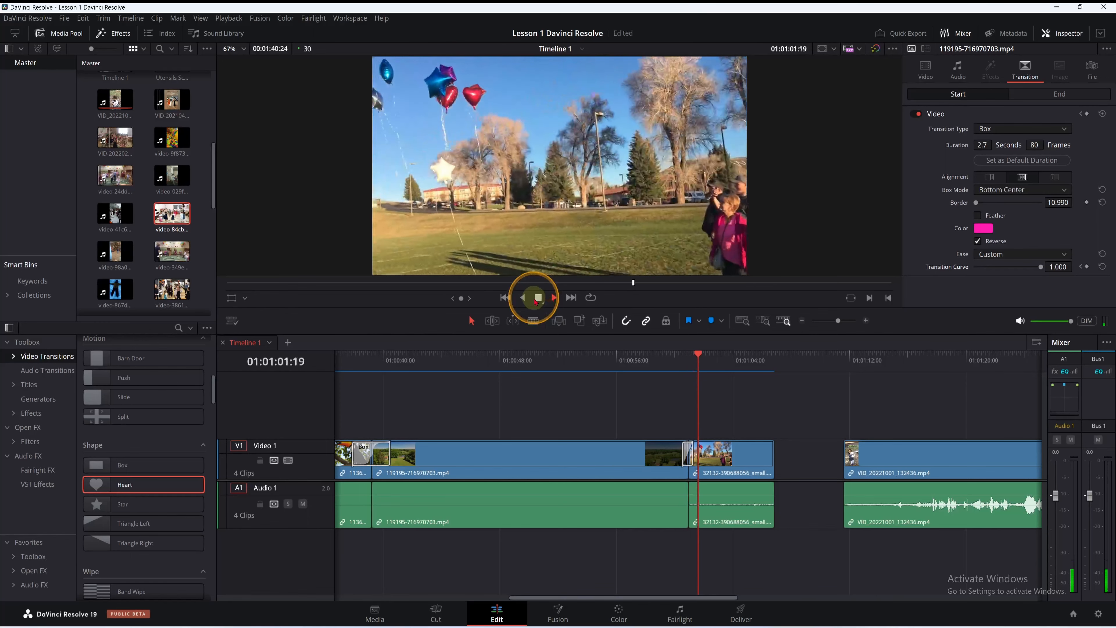
{"action": "left_click", "coordinate": [538, 298]}
{"action": "left_click_drag", "start_coordinate": [715, 356], "coordinate": [688, 366]}
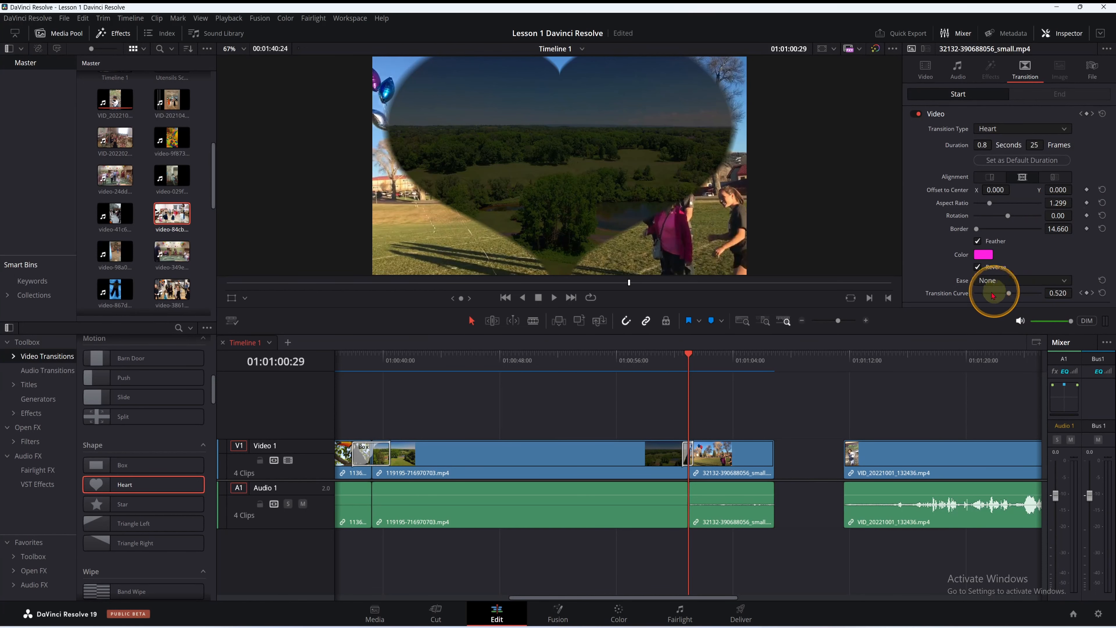
Step: Set the Heart transition's easing to Custom with a transition curve value of 0.641 at the cut
{"action": "left_click", "coordinate": [1059, 284]}
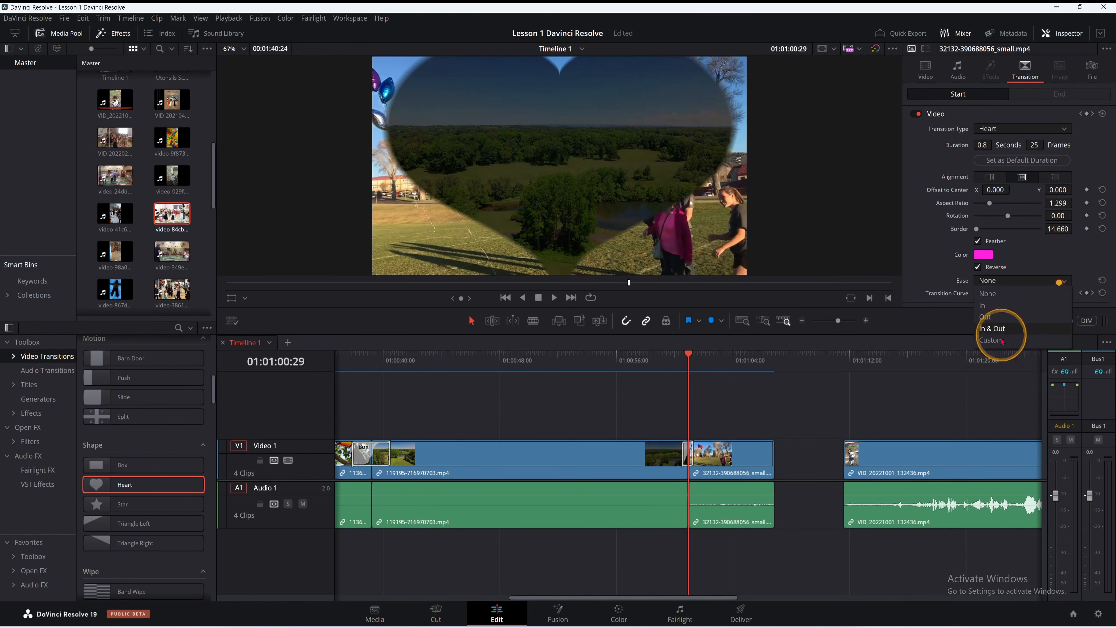
{"action": "left_click", "coordinate": [956, 252]}
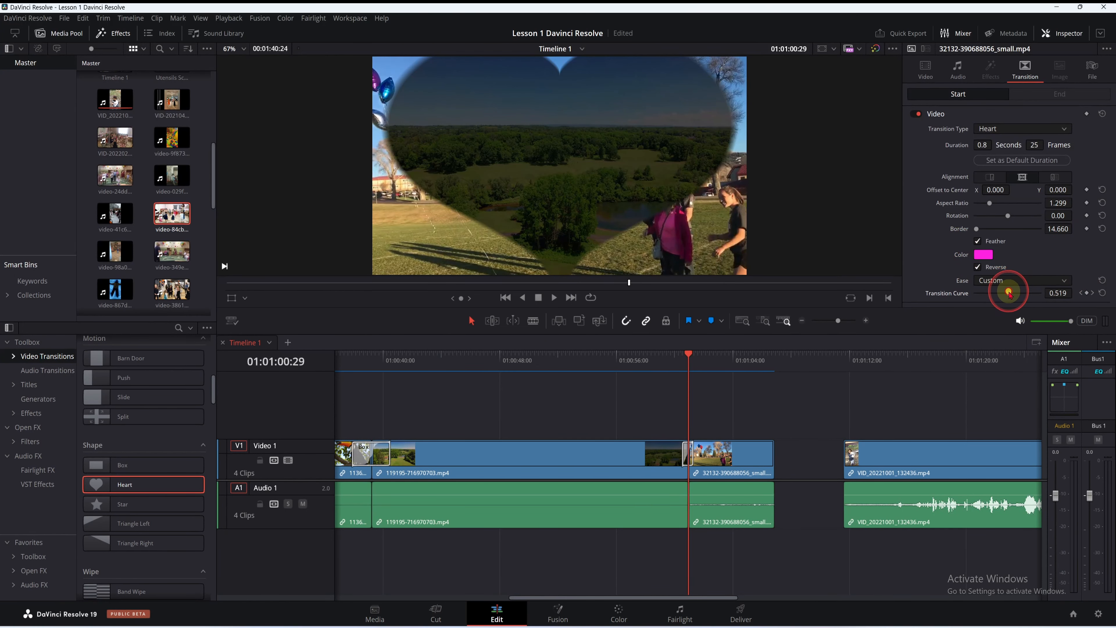
{"action": "left_click_drag", "start_coordinate": [1010, 293], "coordinate": [1019, 294]}
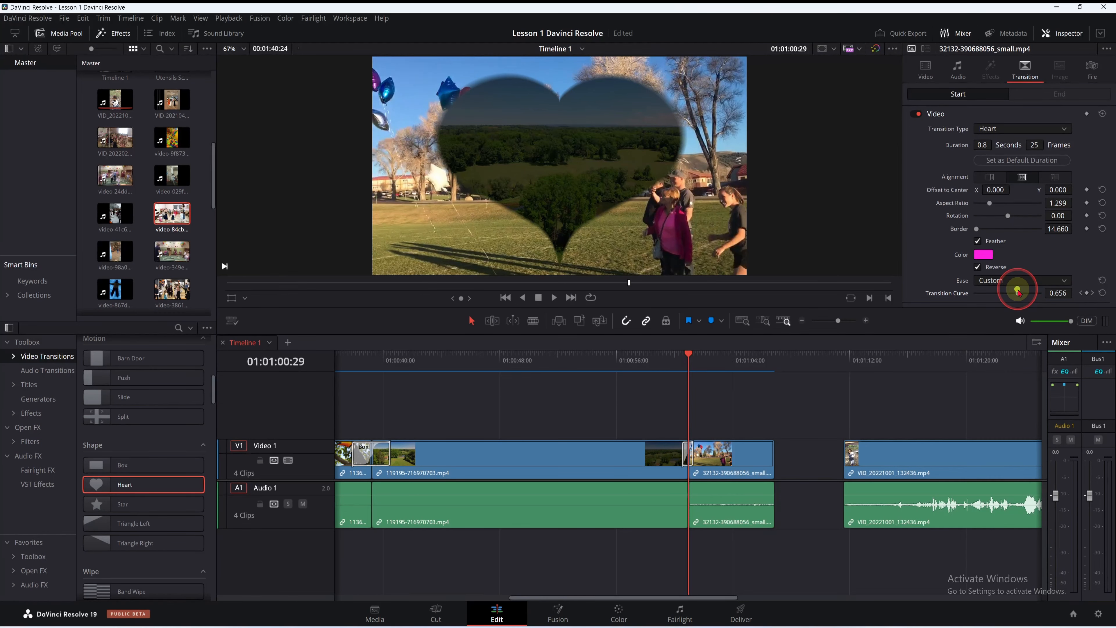
{"action": "left_click_drag", "start_coordinate": [1019, 292], "coordinate": [1017, 293]}
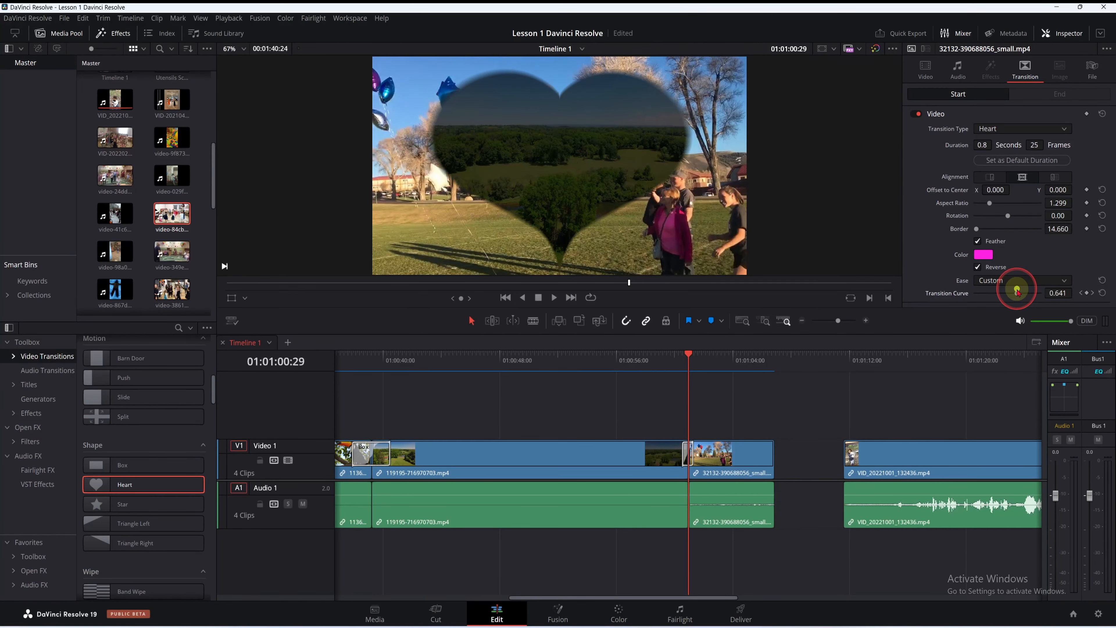
Step: Turn off Feather for the Heart transition, keeping Reverse on, and play it from before the cut
{"action": "left_click", "coordinate": [979, 267]}
{"action": "left_click", "coordinate": [978, 267]}
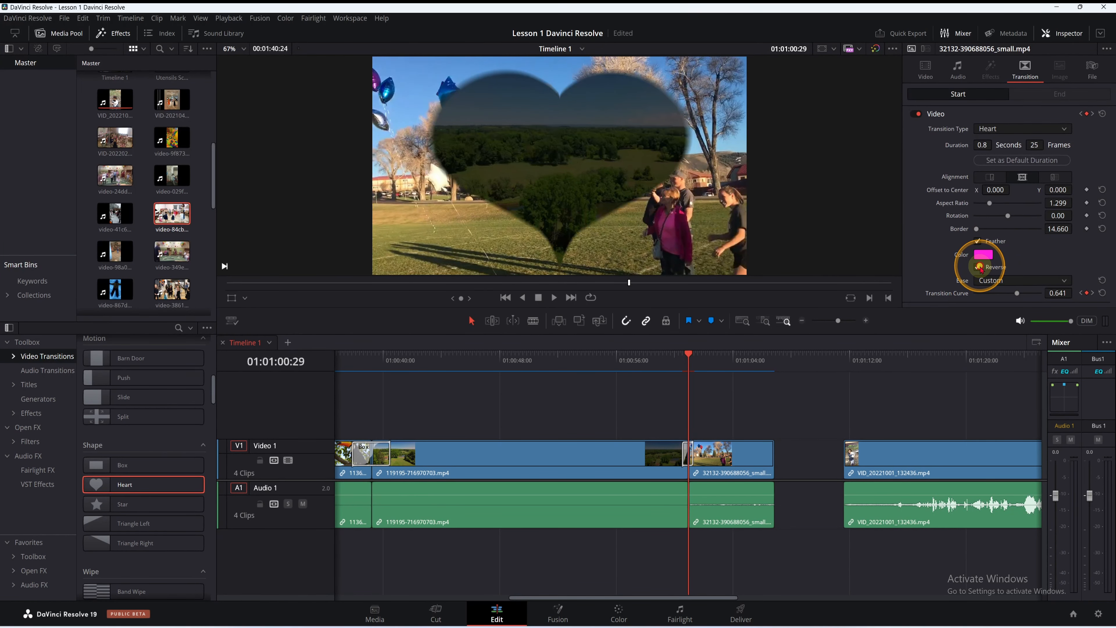
{"action": "left_click", "coordinate": [977, 241]}
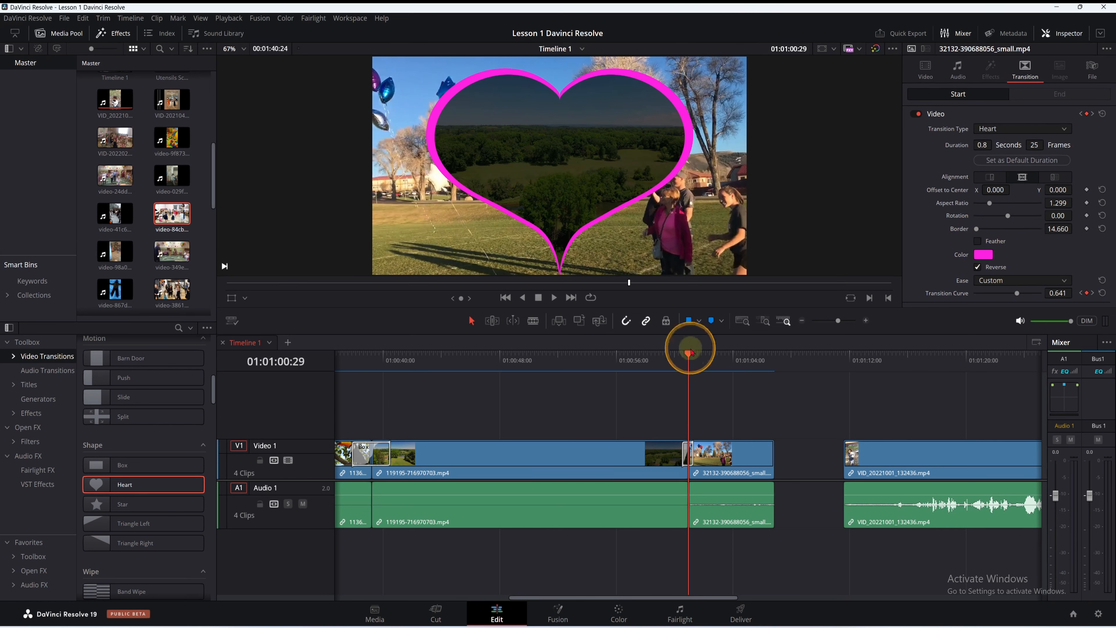
{"action": "left_click_drag", "start_coordinate": [699, 363], "coordinate": [684, 360]}
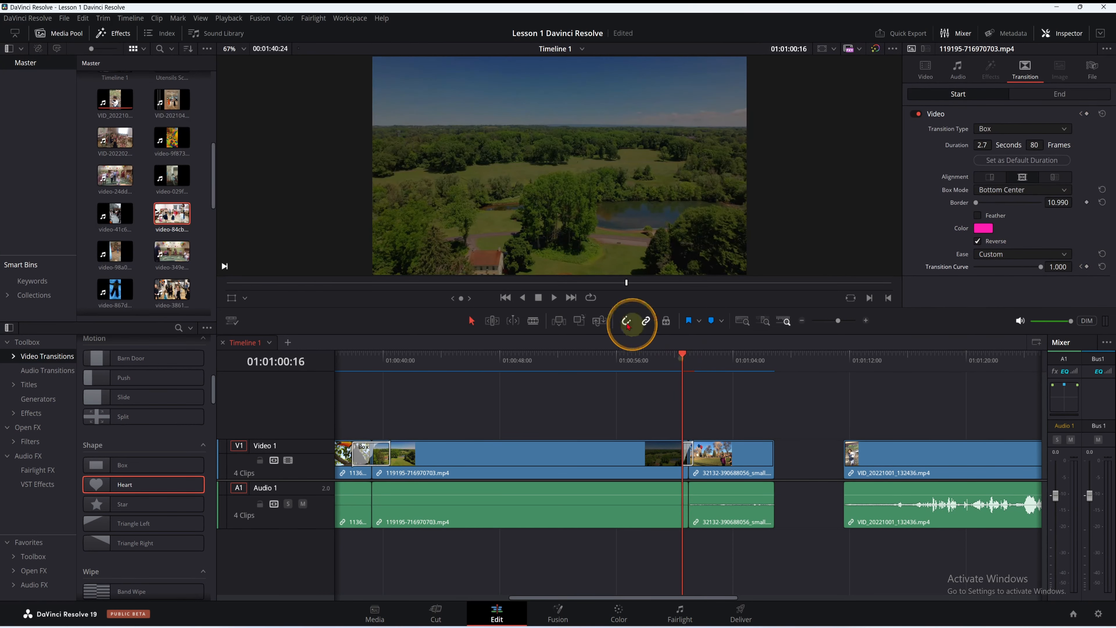
{"action": "left_click", "coordinate": [553, 297]}
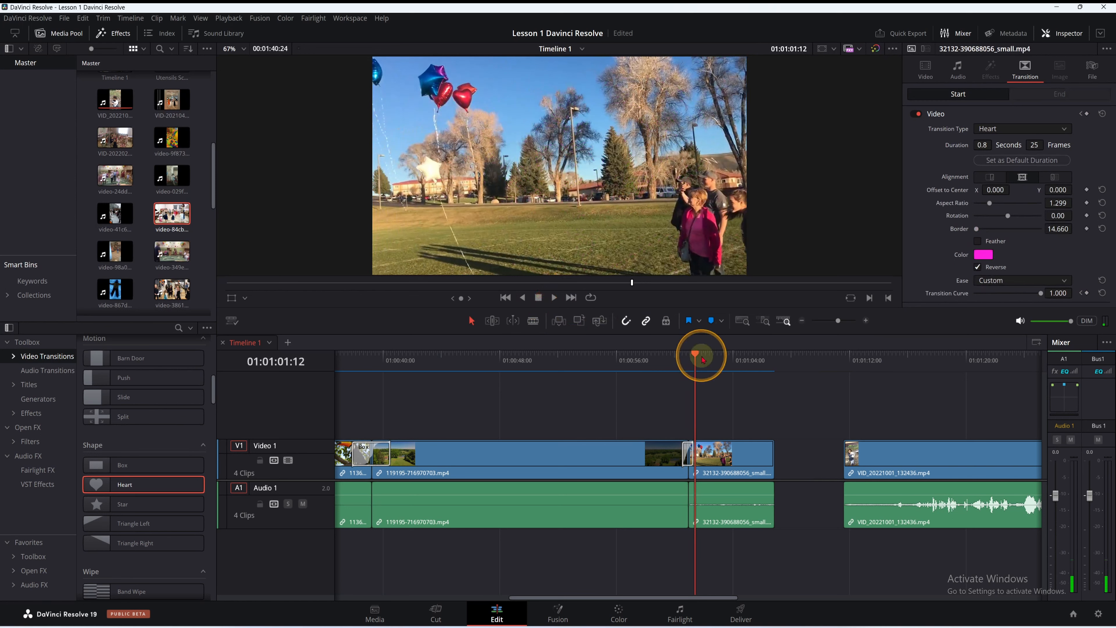
{"action": "left_click_drag", "start_coordinate": [694, 355], "coordinate": [689, 355]}
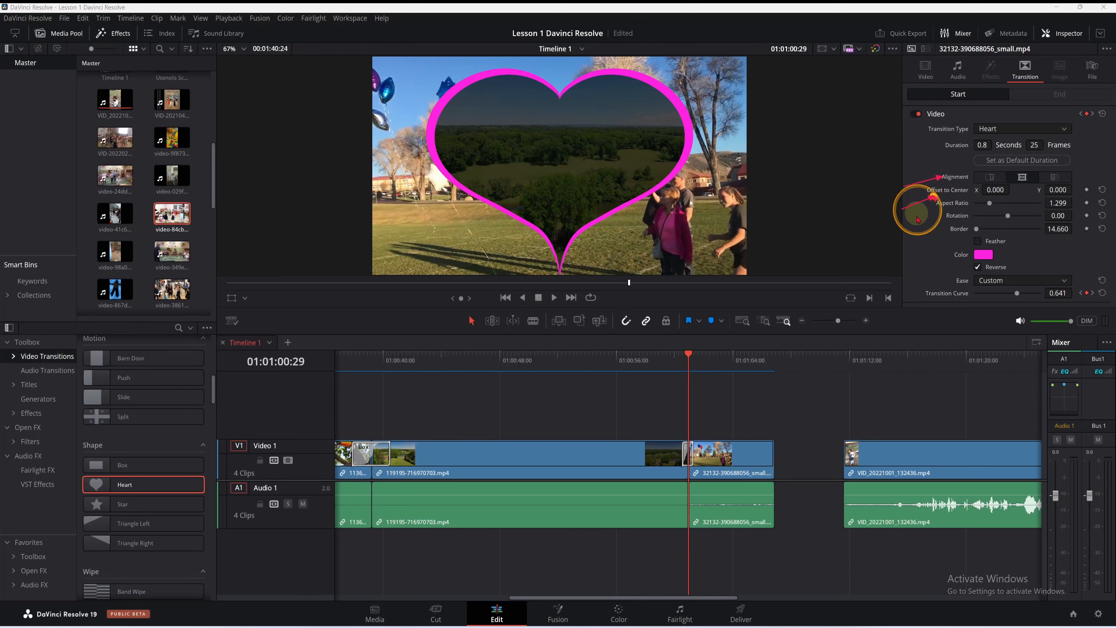
{"action": "left_click_drag", "start_coordinate": [897, 233], "coordinate": [937, 218]}
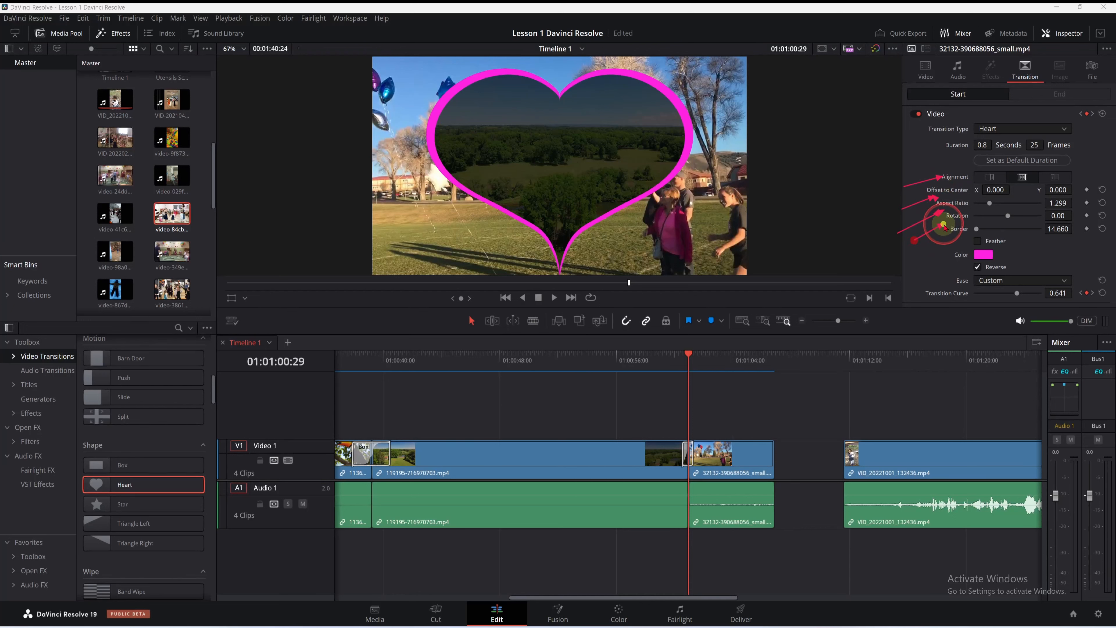
{"action": "left_click_drag", "start_coordinate": [897, 258], "coordinate": [953, 238]}
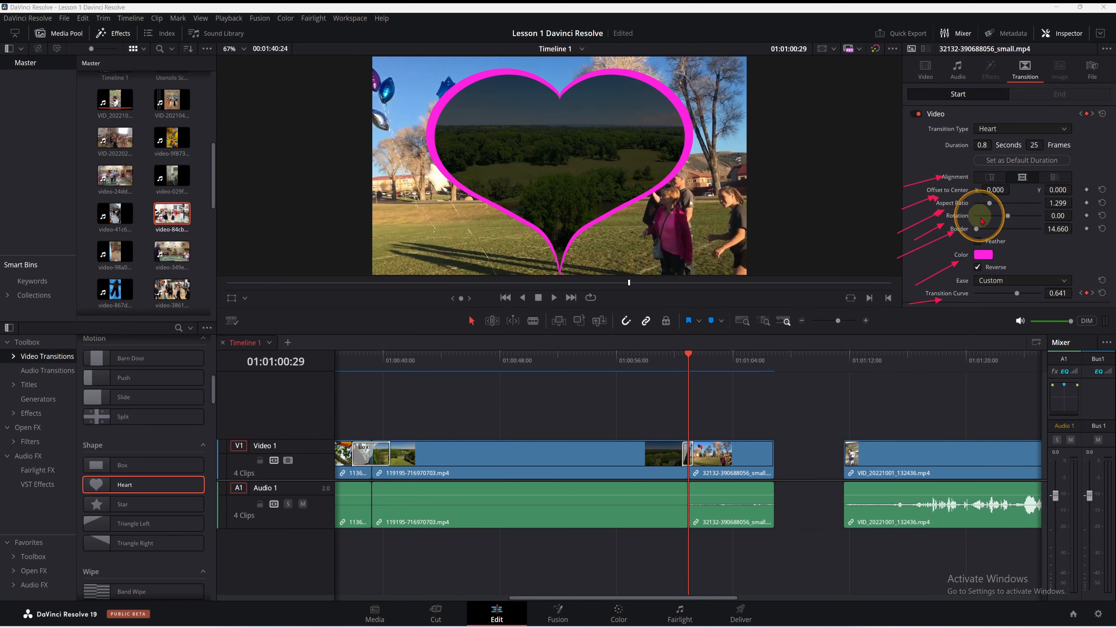
Step: Set the Heart transition's rotation to -3.80 and play it from before the cut
{"action": "left_click_drag", "start_coordinate": [1057, 215], "coordinate": [1094, 268]}
{"action": "left_click_drag", "start_coordinate": [968, 182], "coordinate": [1047, 242]}
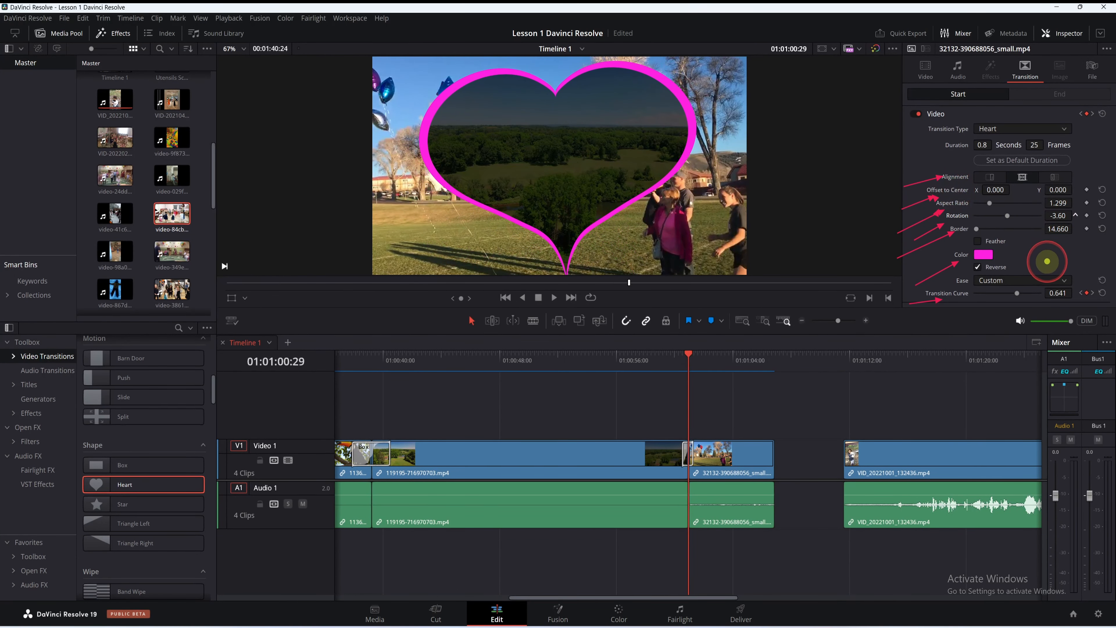
{"action": "left_click", "coordinate": [681, 353]}
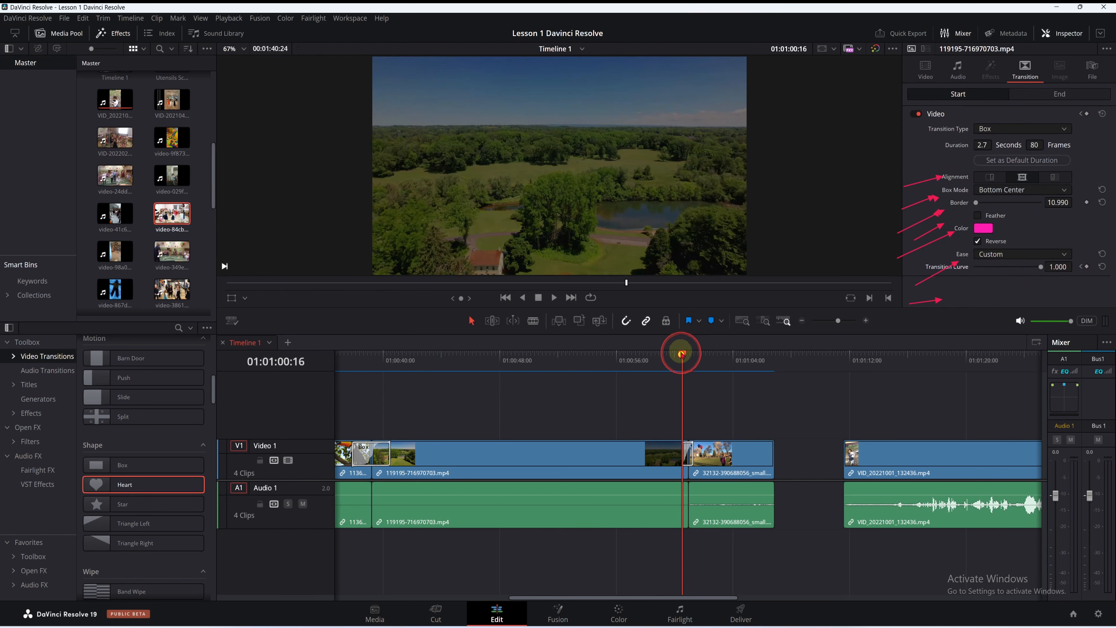
{"action": "left_click", "coordinate": [554, 298]}
{"action": "left_click", "coordinate": [554, 298]}
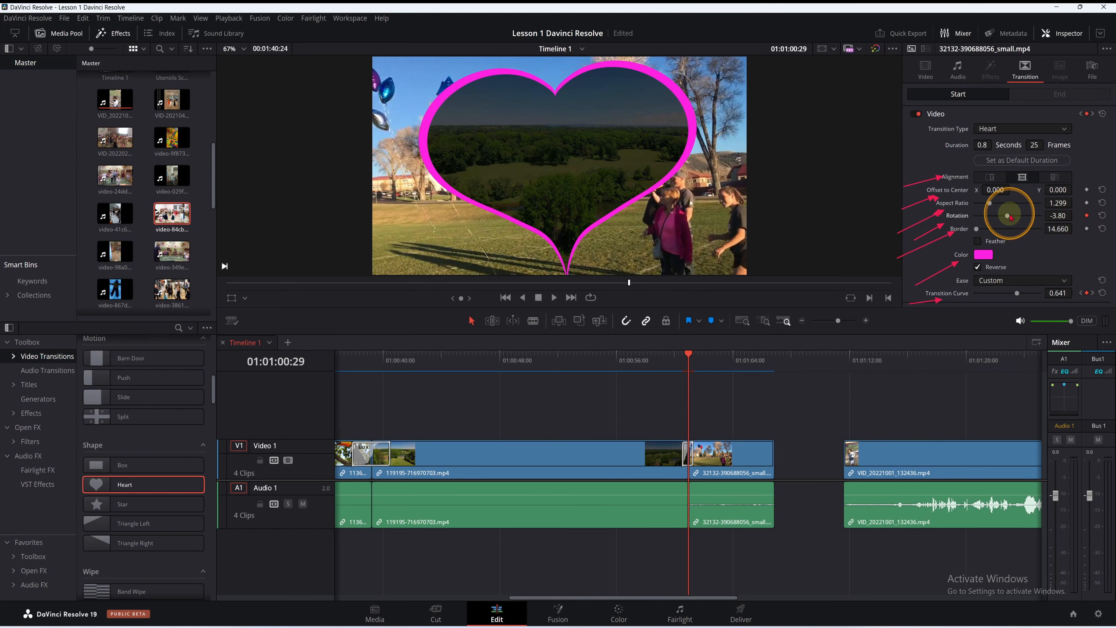
Step: Try a rotation of 316.03 on the Heart transition and play it from before the cut
{"action": "left_click_drag", "start_coordinate": [1009, 217], "coordinate": [1036, 250]}
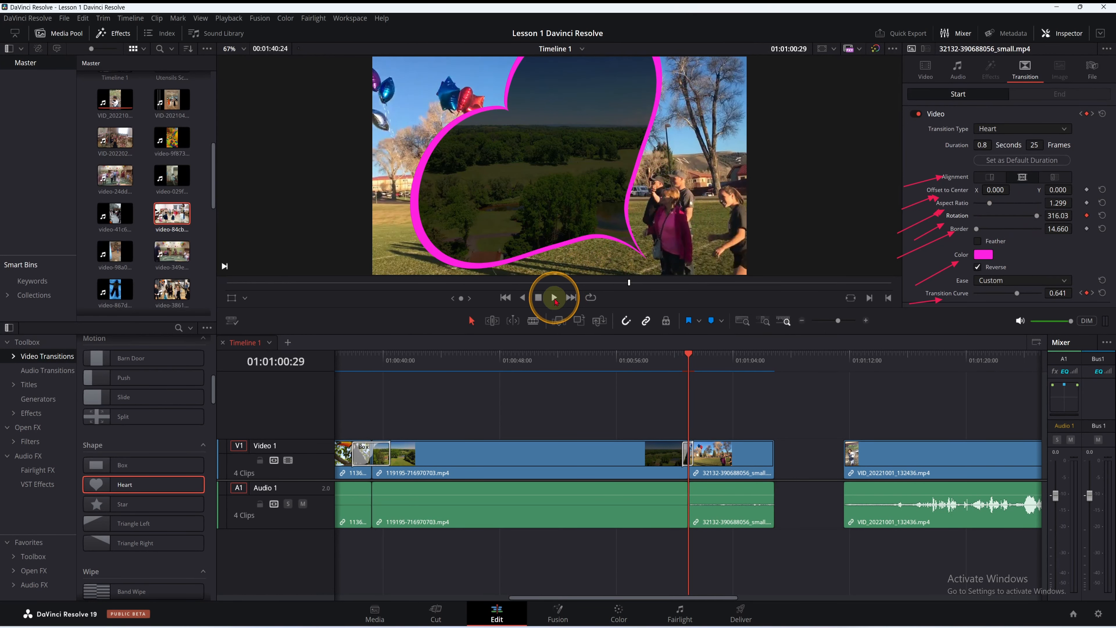
{"action": "left_click", "coordinate": [542, 299]}
{"action": "left_click", "coordinate": [542, 299]}
{"action": "left_click_drag", "start_coordinate": [698, 364], "coordinate": [683, 364]}
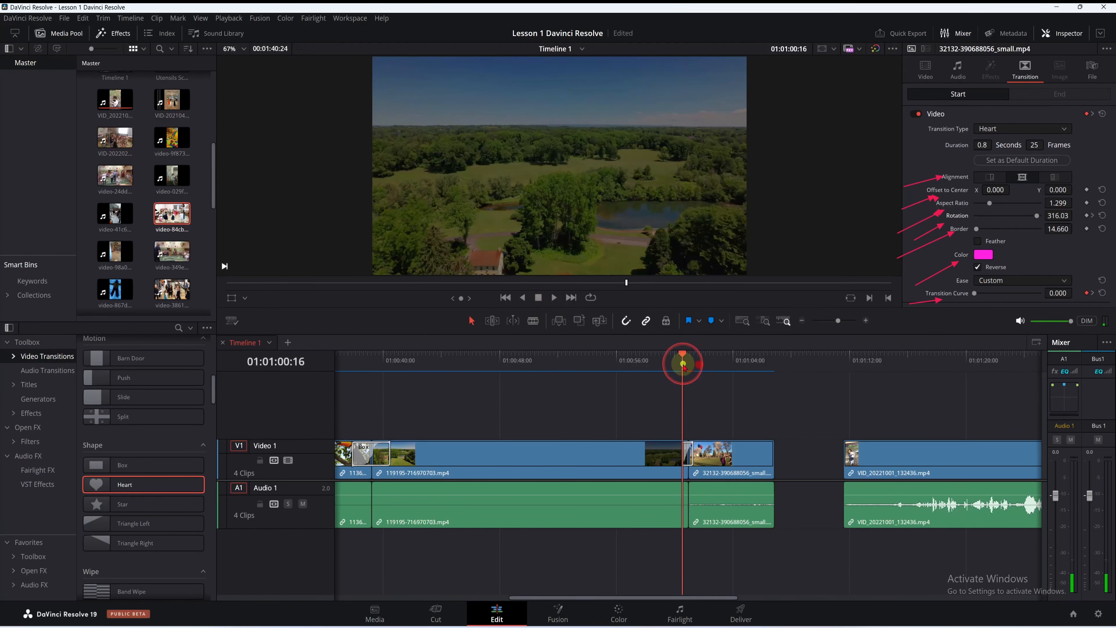
{"action": "left_click", "coordinate": [538, 308]}
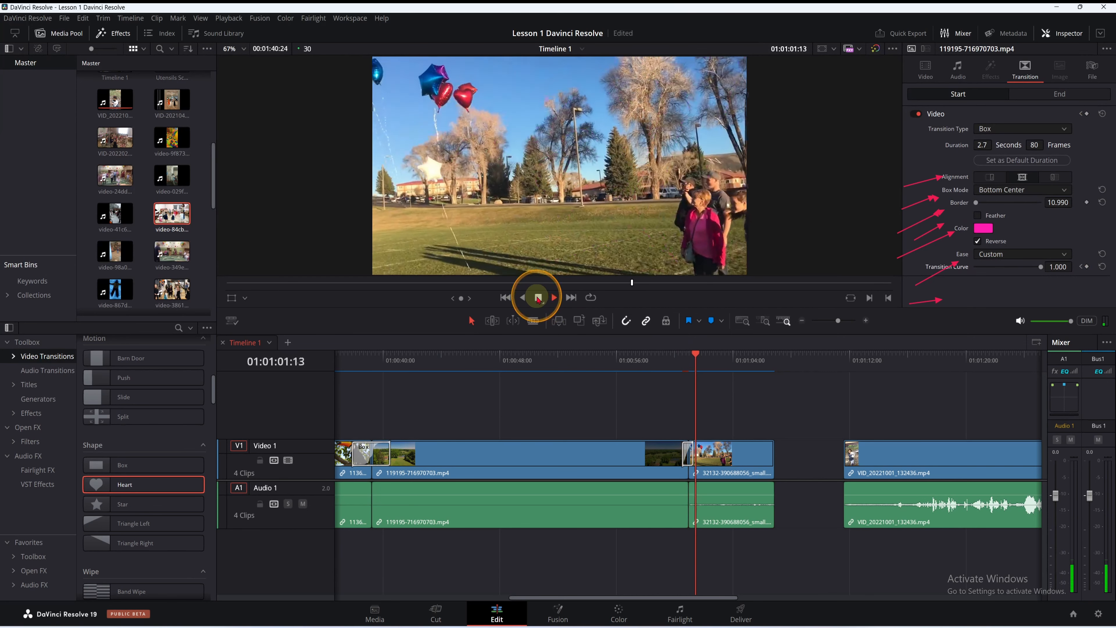
{"action": "left_click_drag", "start_coordinate": [699, 361], "coordinate": [684, 360]}
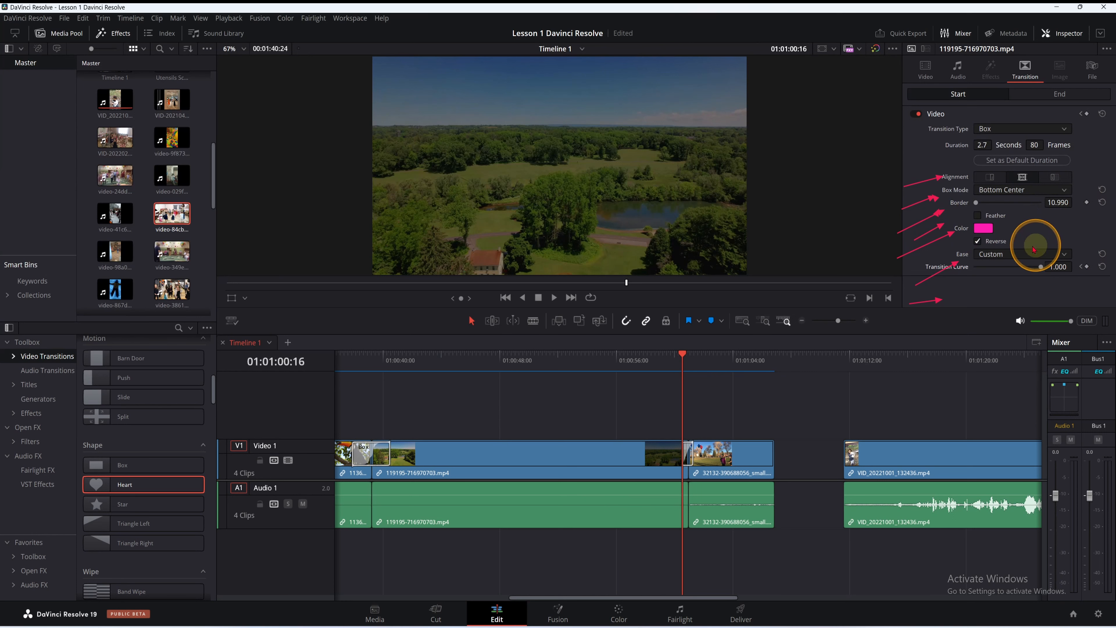
Step: Compare the start and end transition settings of 119195-716970703.mp4, and undo the Heart transition's last rotation change
{"action": "left_click", "coordinate": [1068, 95]}
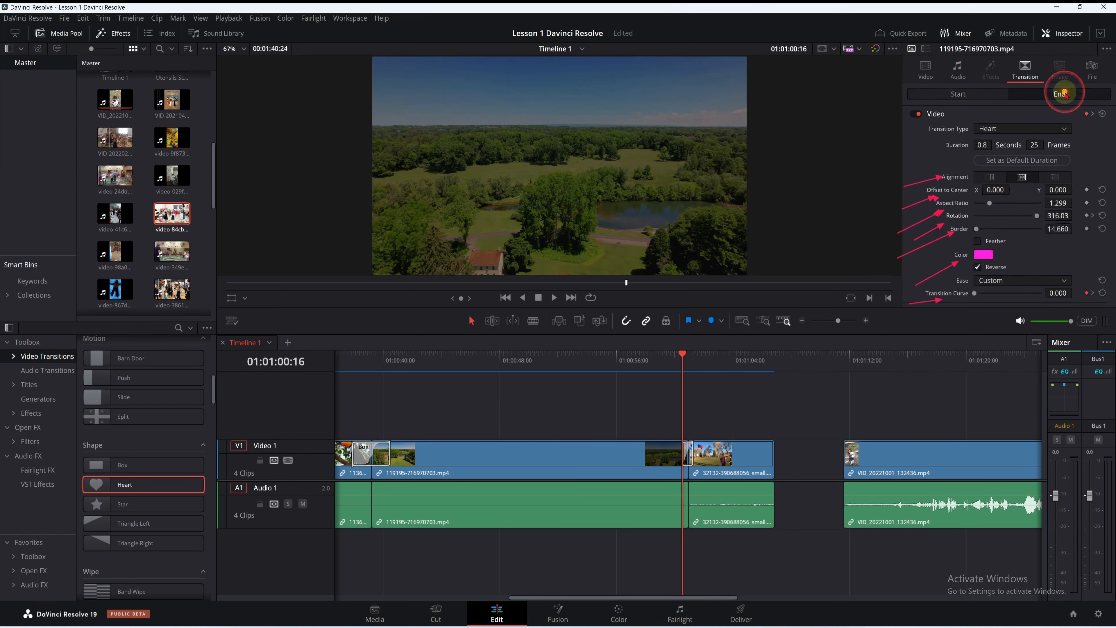
{"action": "left_click", "coordinate": [952, 95]}
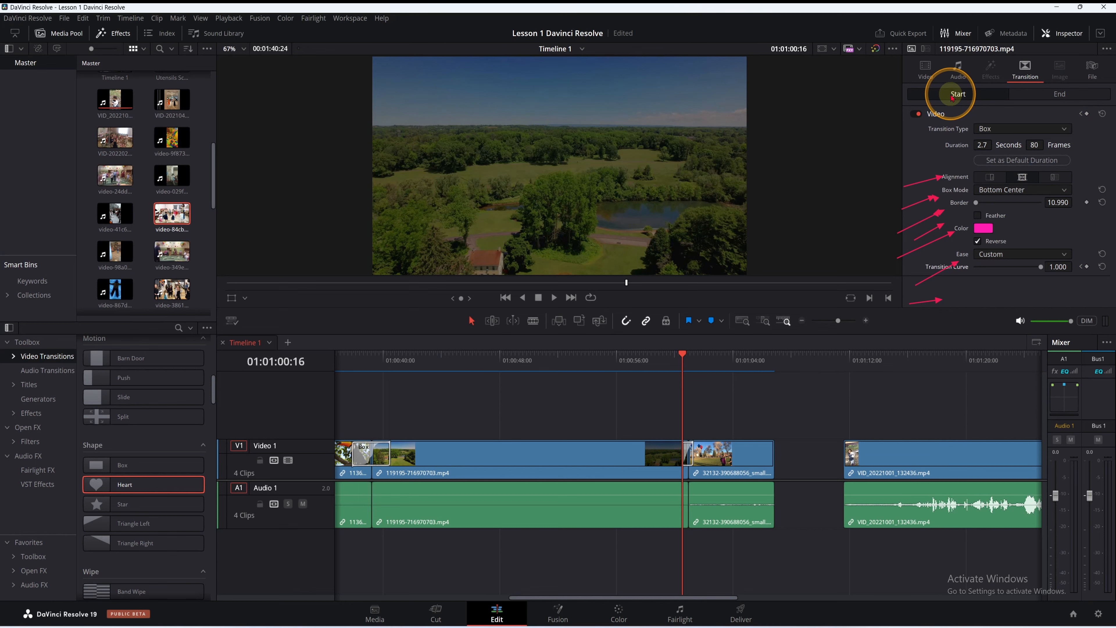
{"action": "left_click", "coordinate": [1058, 95]}
{"action": "left_click", "coordinate": [943, 92]}
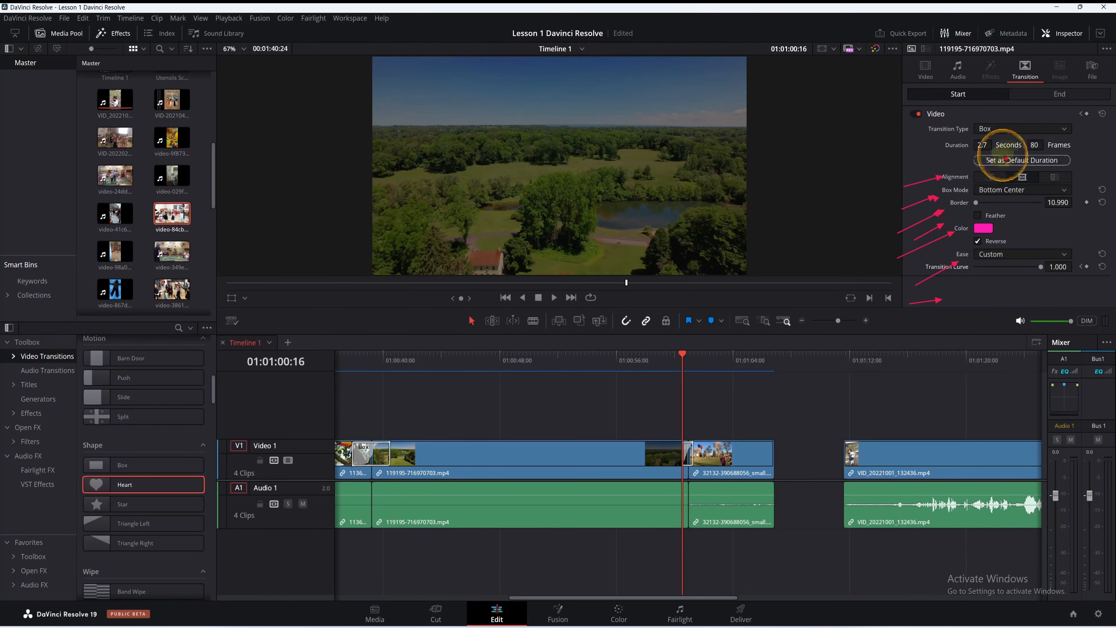
{"action": "key", "text": "Down"}
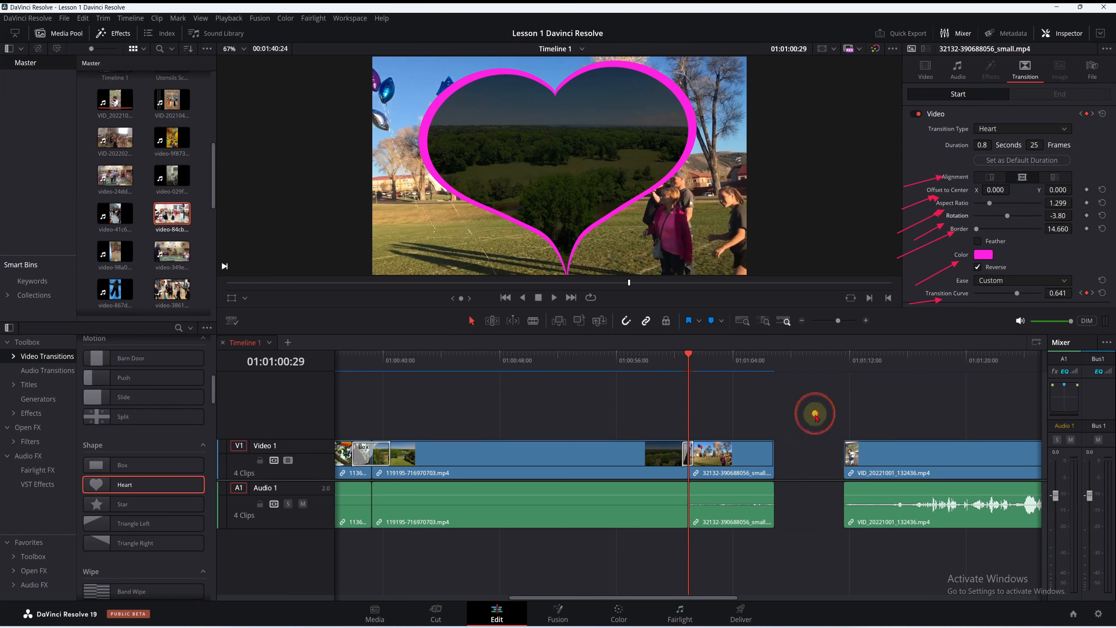
{"action": "left_click_drag", "start_coordinate": [848, 460], "coordinate": [861, 460]}
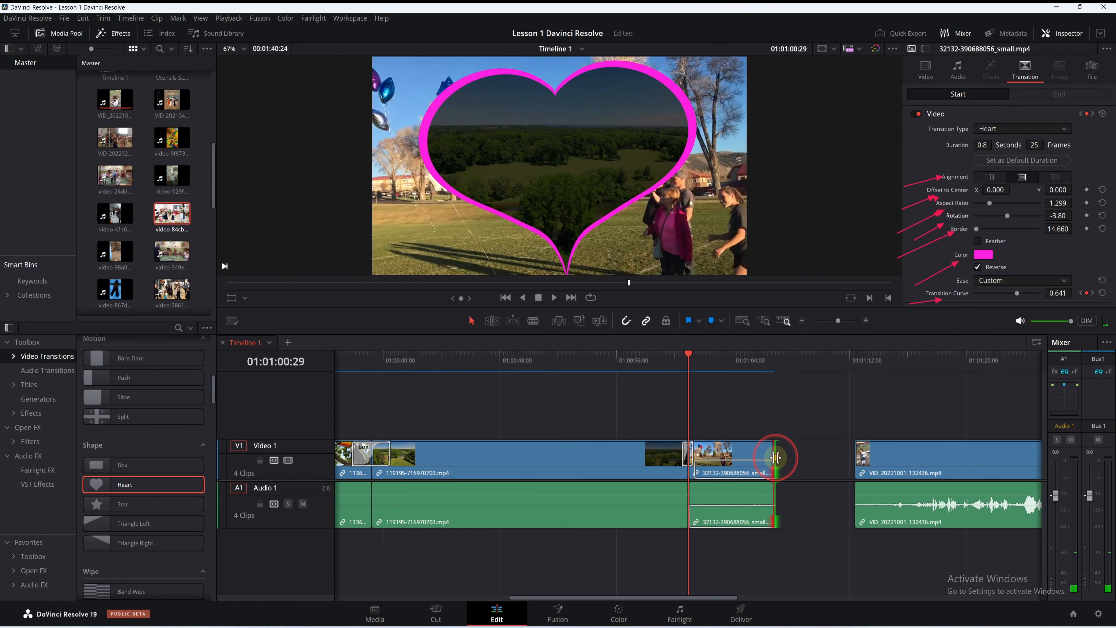
{"action": "left_click_drag", "start_coordinate": [776, 458], "coordinate": [764, 458]}
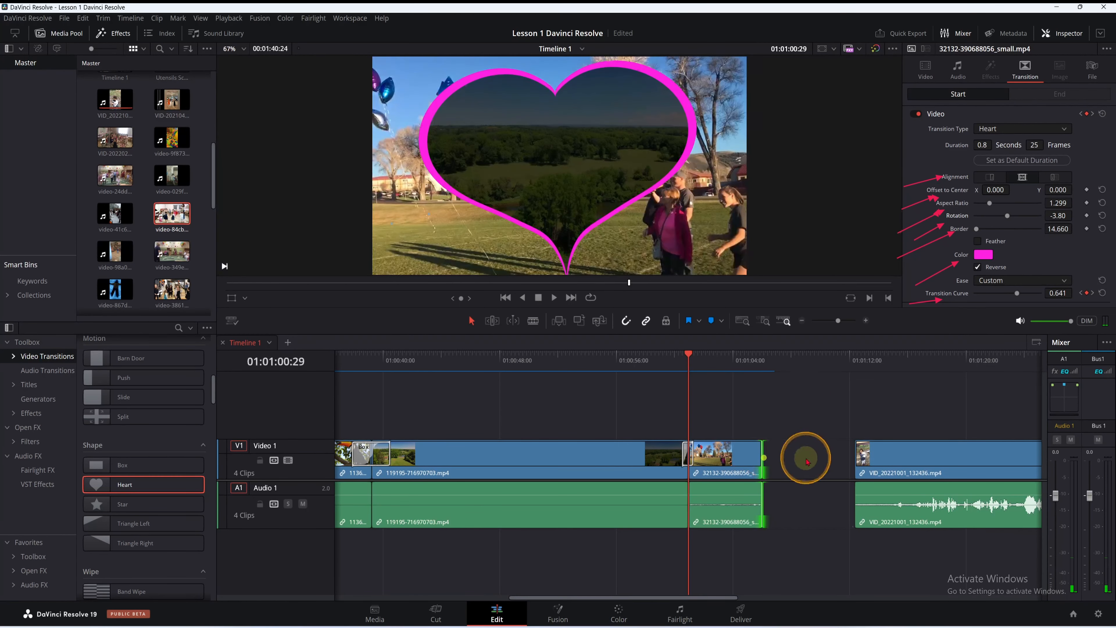
{"action": "key", "text": "Delete"}
Step: Add the Star transition at the cut before VID_20221001_132436.mp4 and play it from before the cut
{"action": "left_click_drag", "start_coordinate": [690, 357], "coordinate": [762, 371]}
{"action": "double_click", "coordinate": [123, 505]}
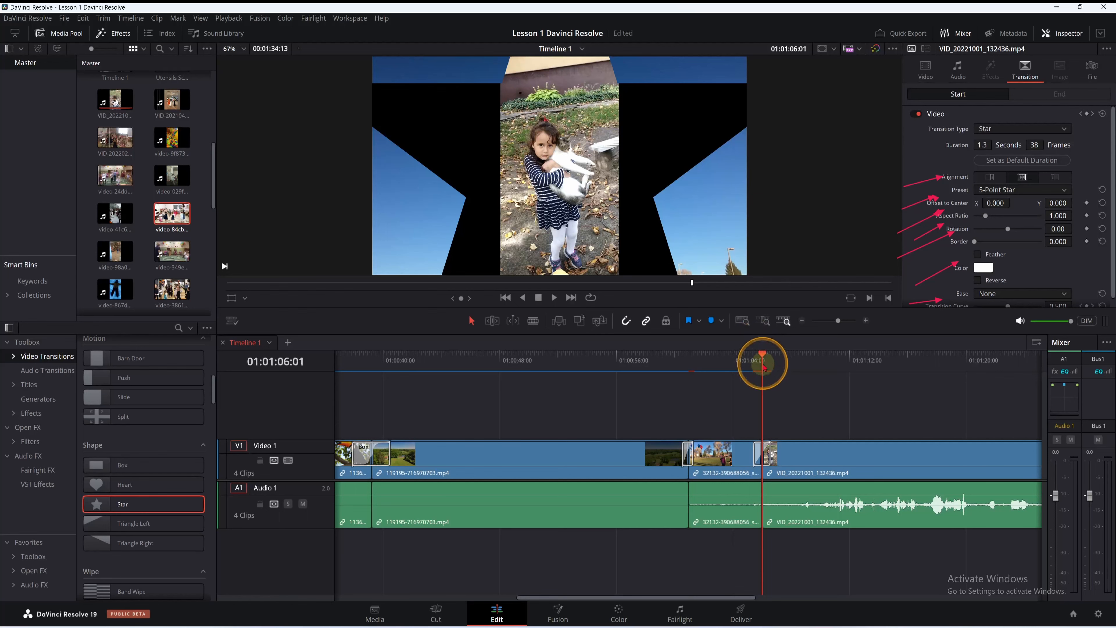
{"action": "left_click_drag", "start_coordinate": [763, 367], "coordinate": [744, 361]}
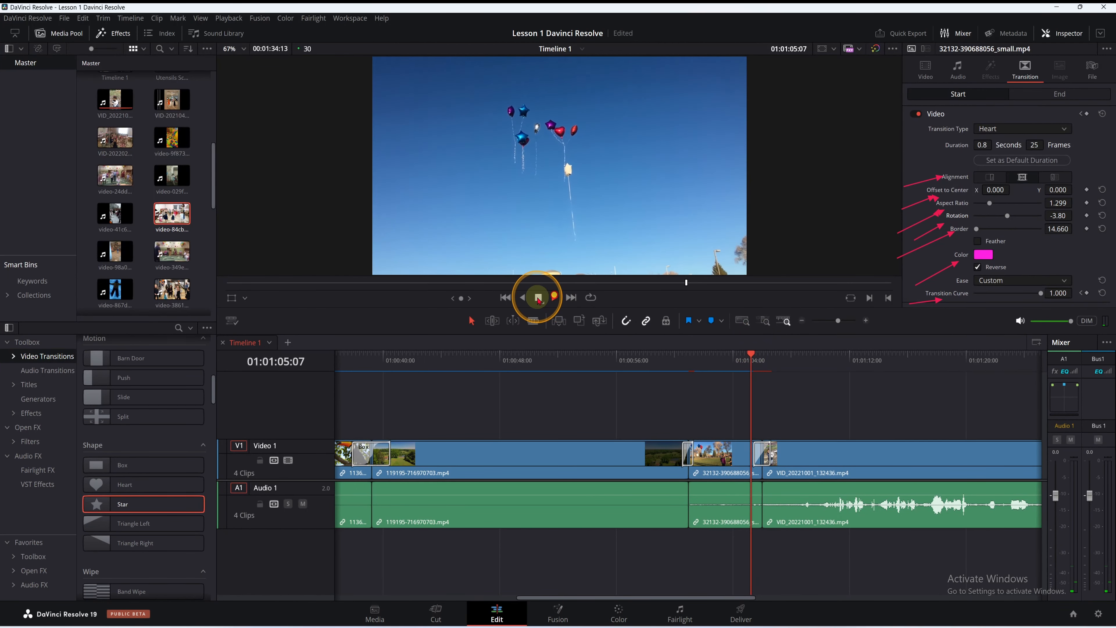
{"action": "left_click_drag", "start_coordinate": [774, 350], "coordinate": [743, 354]}
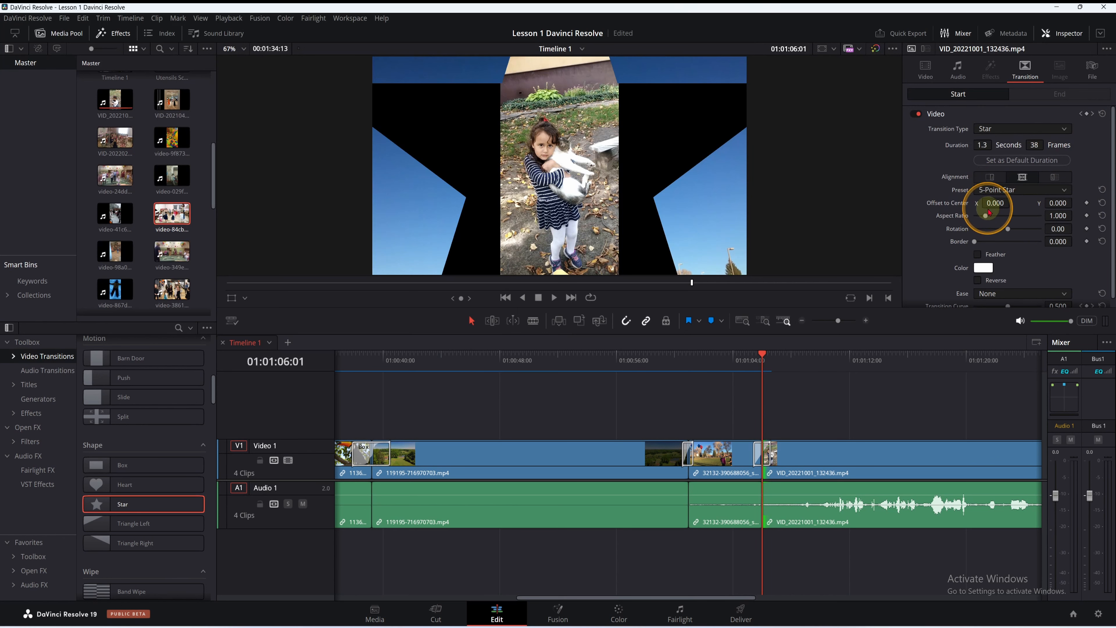
Step: Try an aspect ratio of 1.299 on the Star transition, and undo that change along with the transition's deletion
{"action": "left_click_drag", "start_coordinate": [985, 218], "coordinate": [991, 220]}
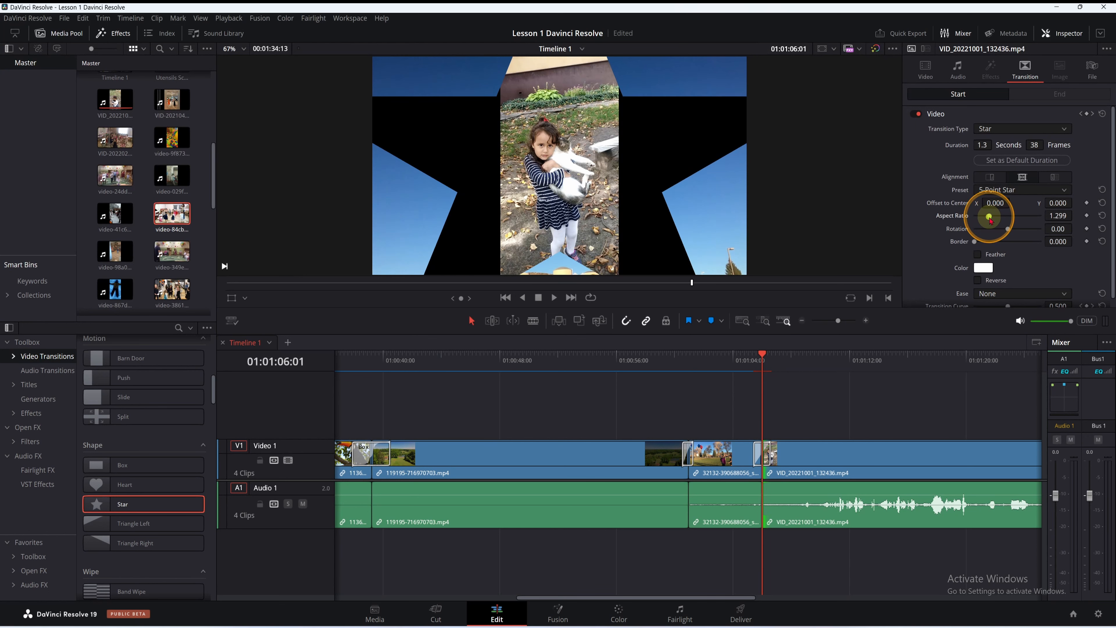
{"action": "key", "text": "Delete"}
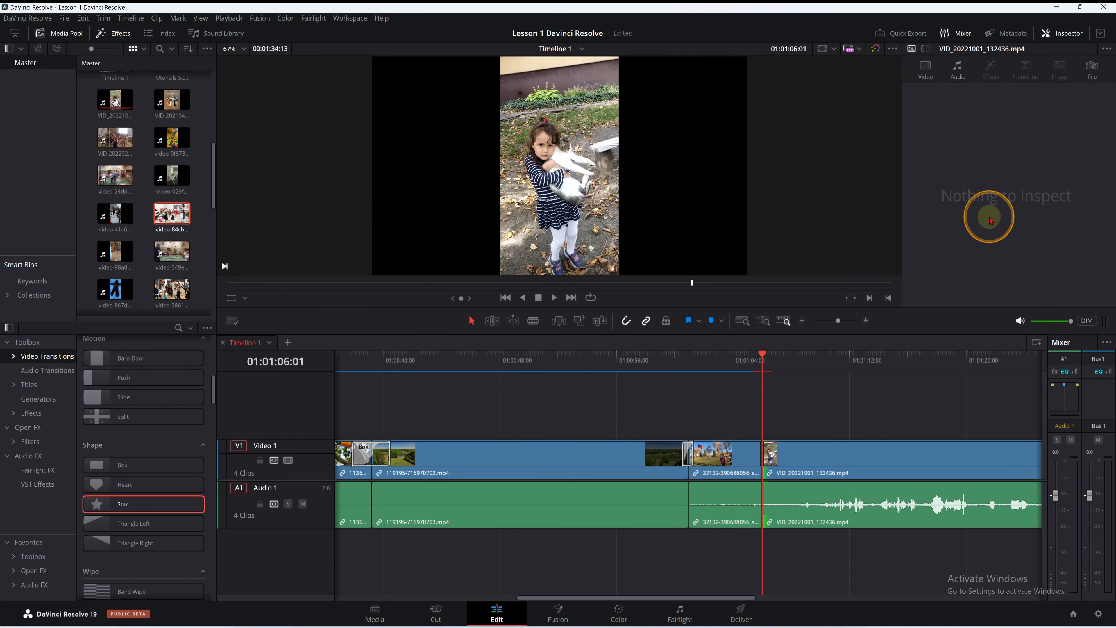
{"action": "key", "text": "ctrl+z"}
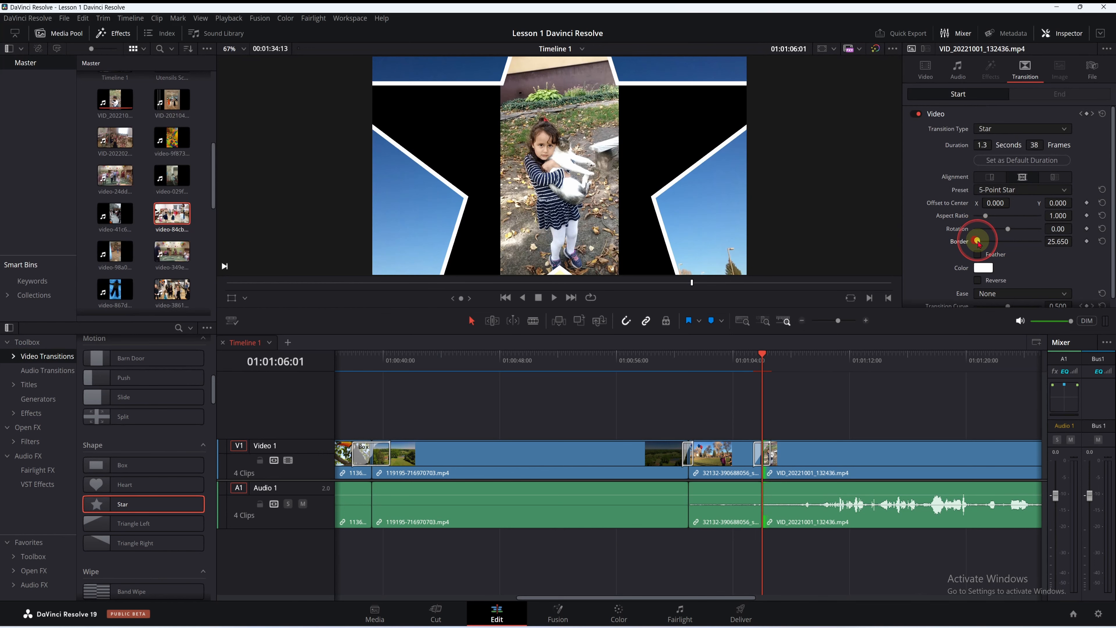
Step: Give the Star transition a border of 14.660 in bright green, and try its Reverse option
{"action": "left_click", "coordinate": [984, 267]}
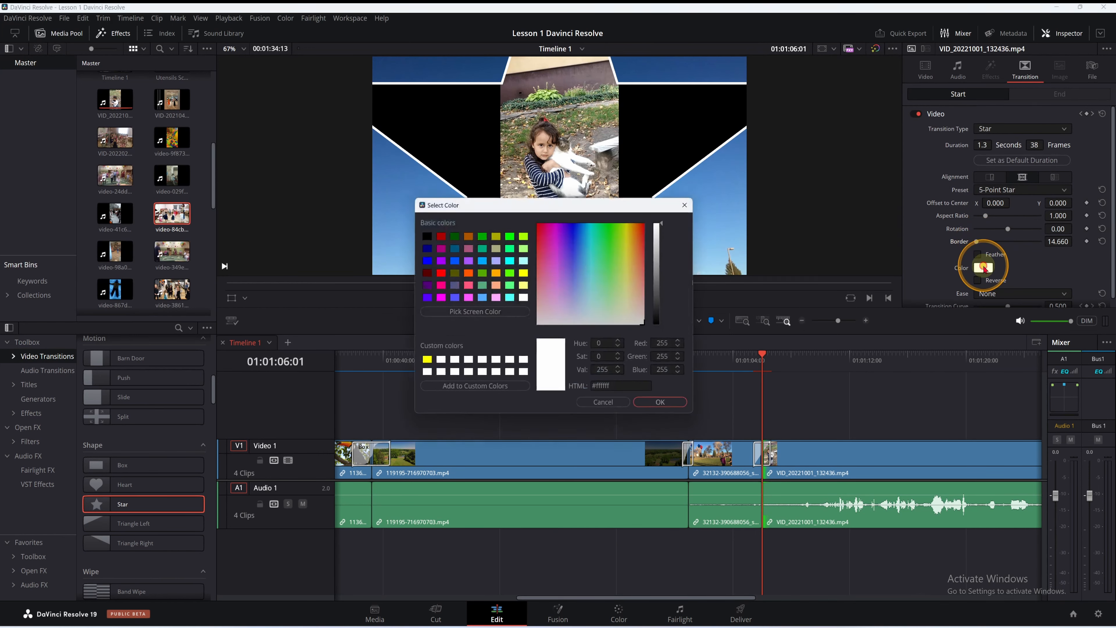
{"action": "left_click", "coordinate": [660, 406]}
{"action": "scroll", "coordinate": [1003, 276], "scroll_direction": "down", "scroll_amount": 1}
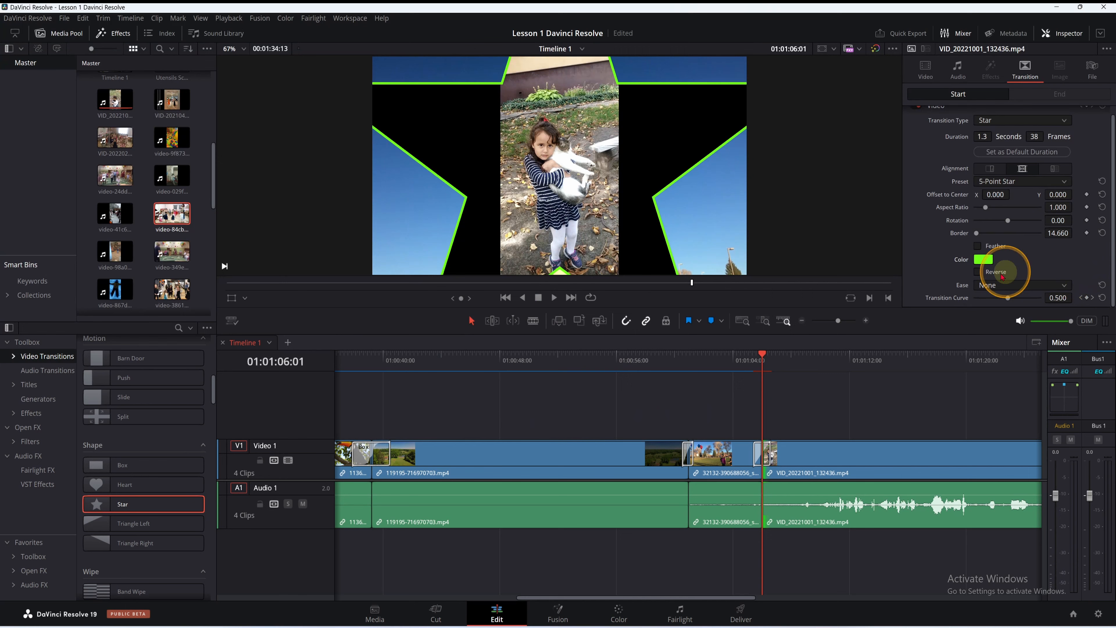
{"action": "left_click", "coordinate": [976, 272]}
{"action": "left_click", "coordinate": [976, 272]}
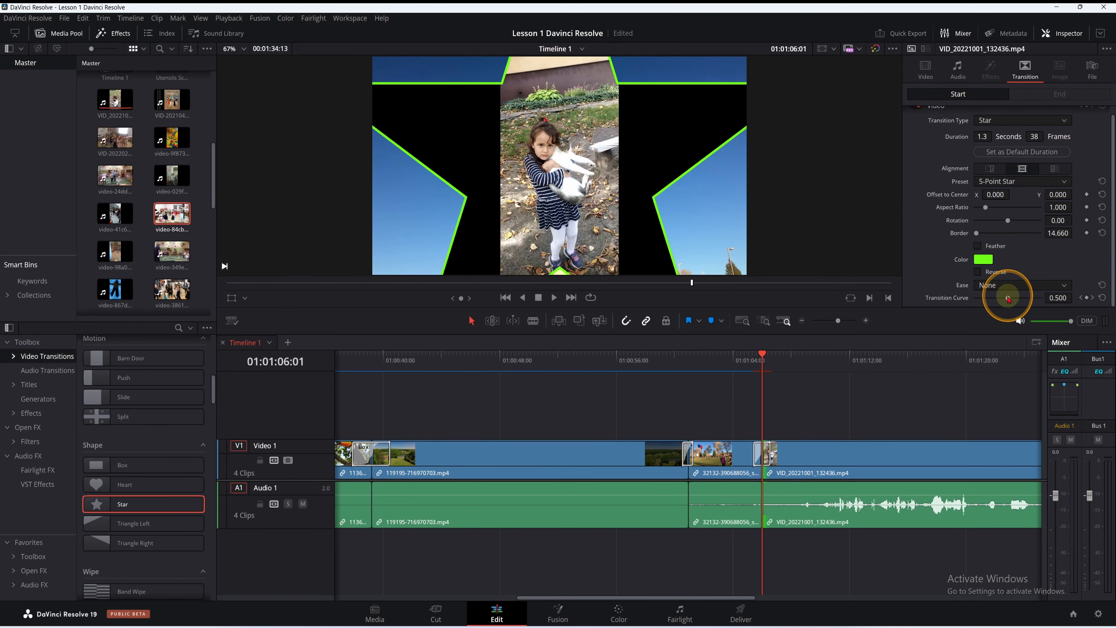
Step: Set the Star transition's easing to Custom with a transition curve value of 0.298 at the cut, and play it
{"action": "left_click_drag", "start_coordinate": [1008, 299], "coordinate": [995, 298]}
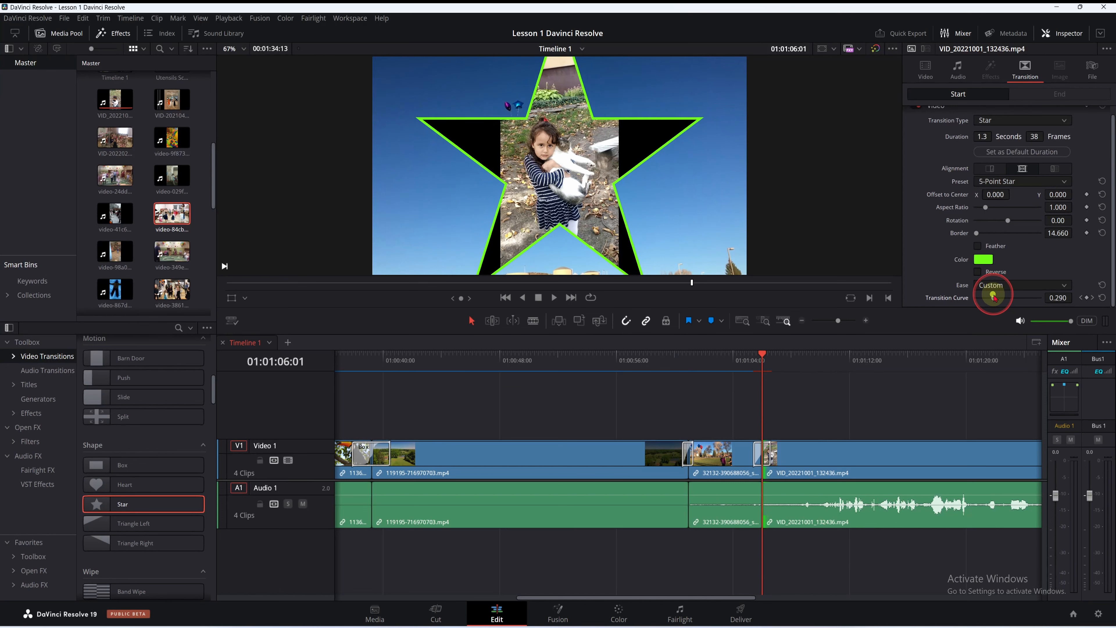
{"action": "left_click_drag", "start_coordinate": [762, 354], "coordinate": [753, 356]}
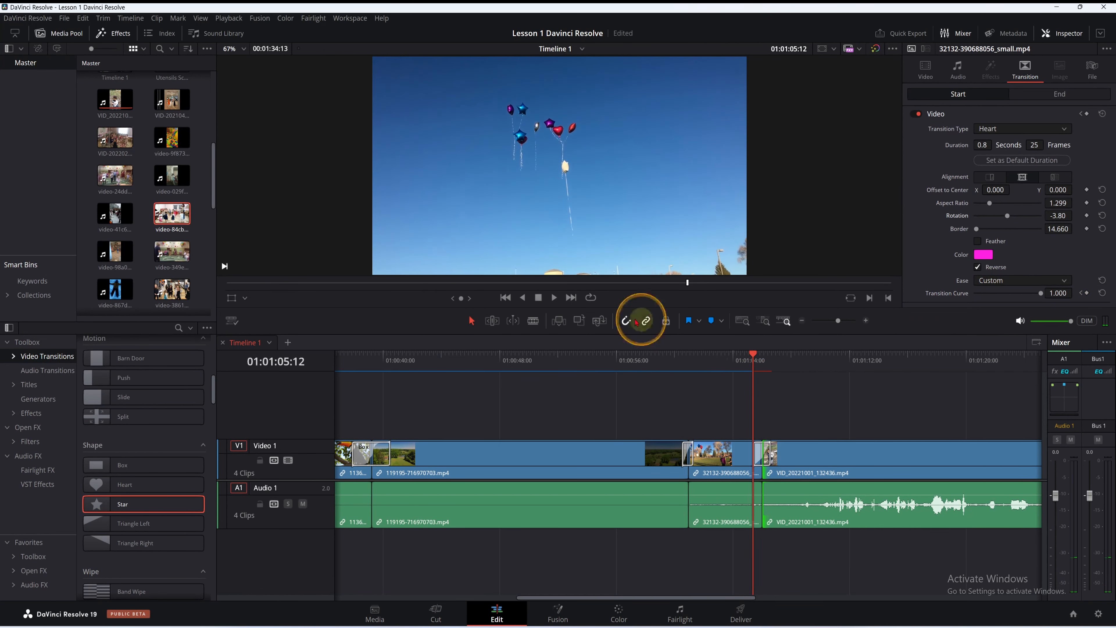
{"action": "left_click", "coordinate": [554, 298]}
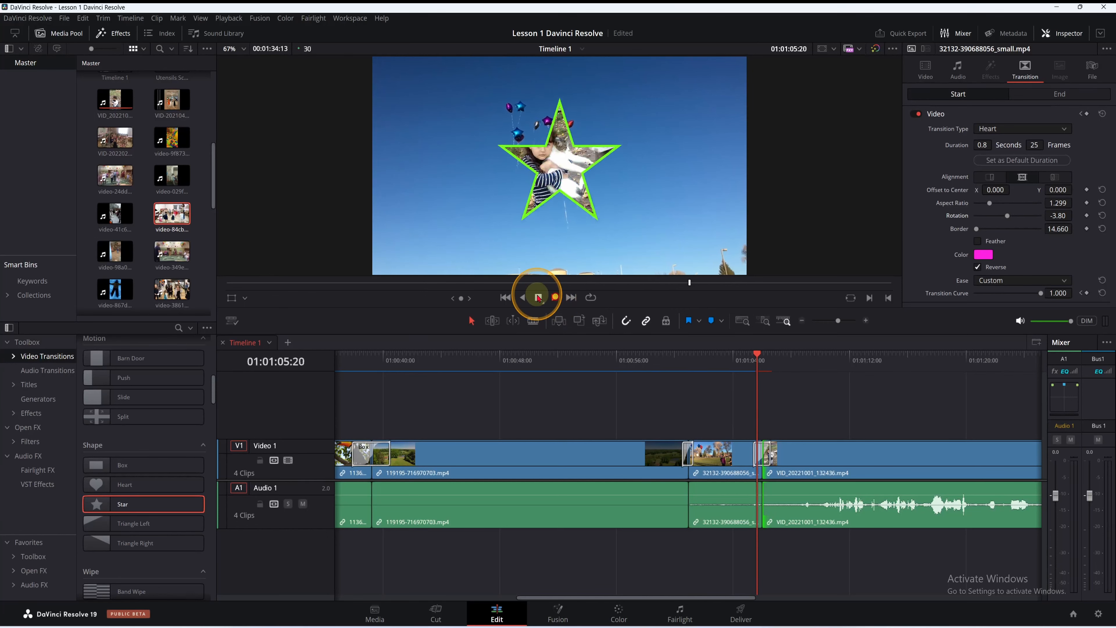
{"action": "left_click", "coordinate": [761, 359]}
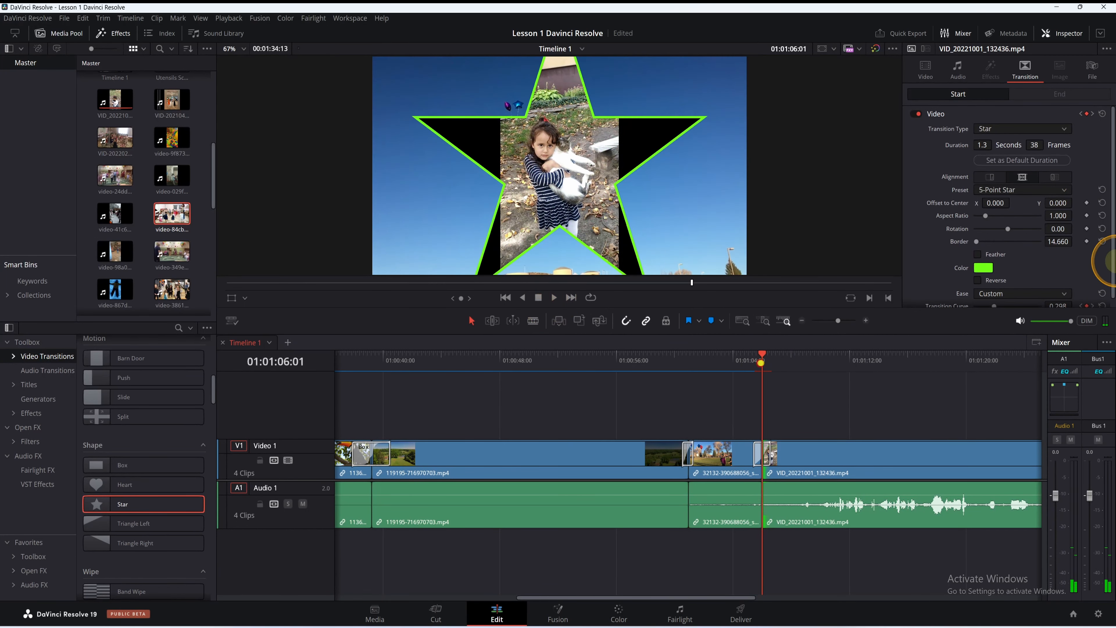
{"action": "scroll", "coordinate": [1098, 278], "scroll_direction": "down", "scroll_amount": 1}
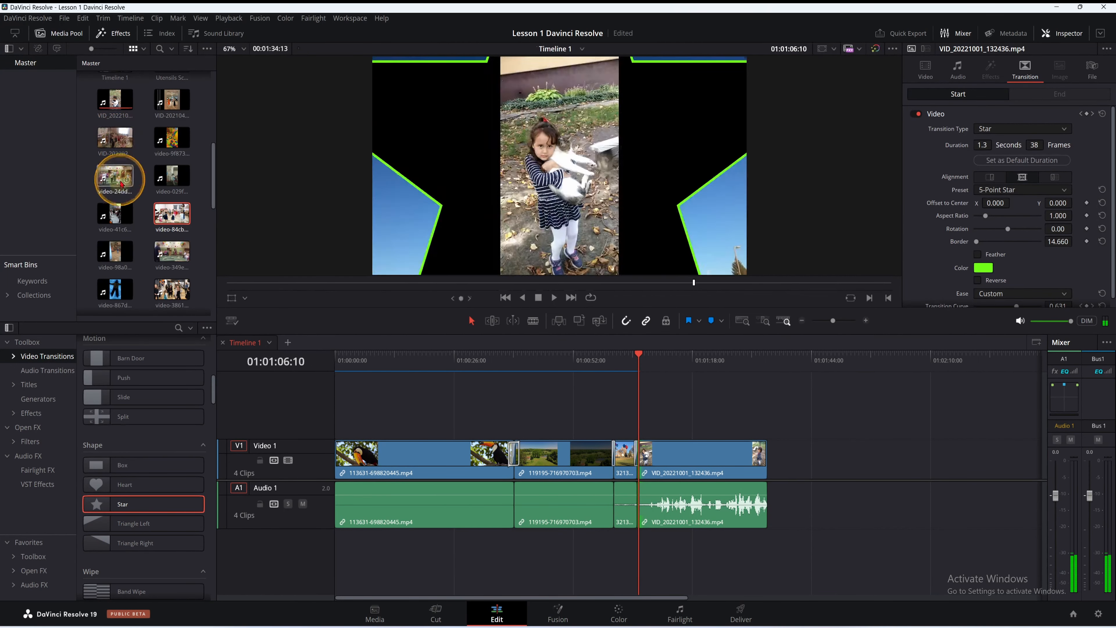
Step: Add the video-3861 clip after VID_20221001_132436.mp4, trimming the clips where they meet and closing the gap
{"action": "left_click", "coordinate": [167, 292]}
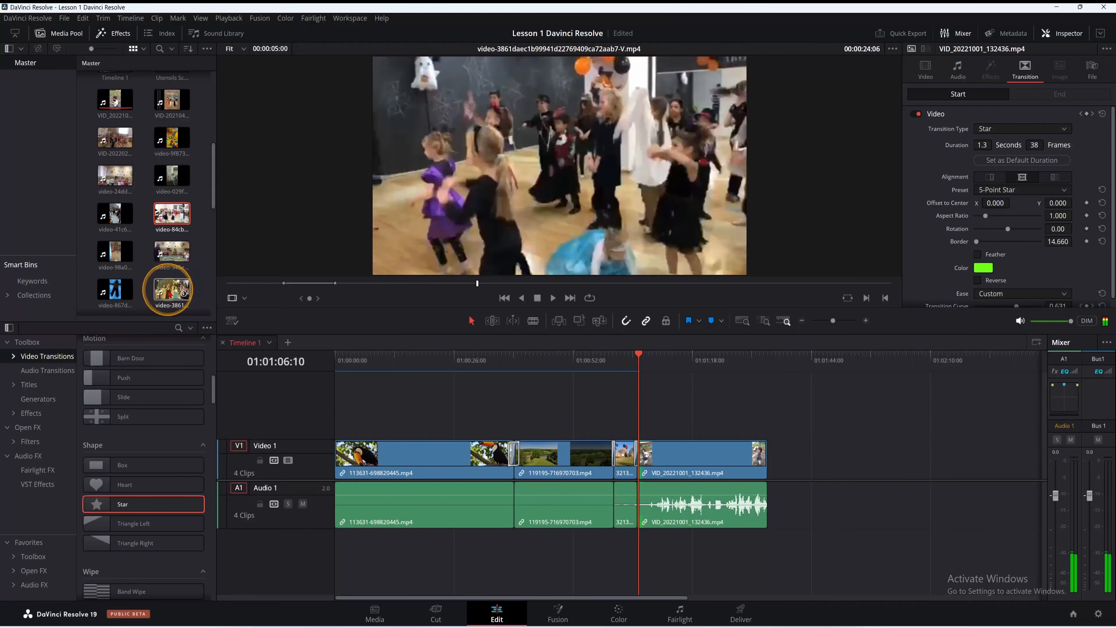
{"action": "left_click_drag", "start_coordinate": [168, 291], "coordinate": [582, 368]}
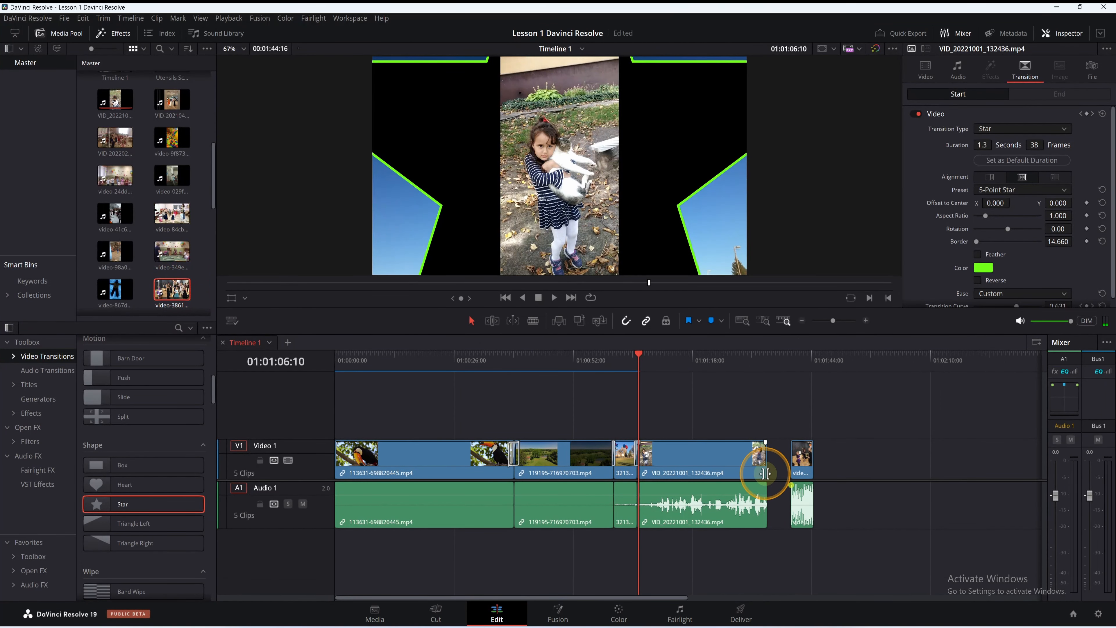
{"action": "left_click_drag", "start_coordinate": [766, 462], "coordinate": [760, 462]}
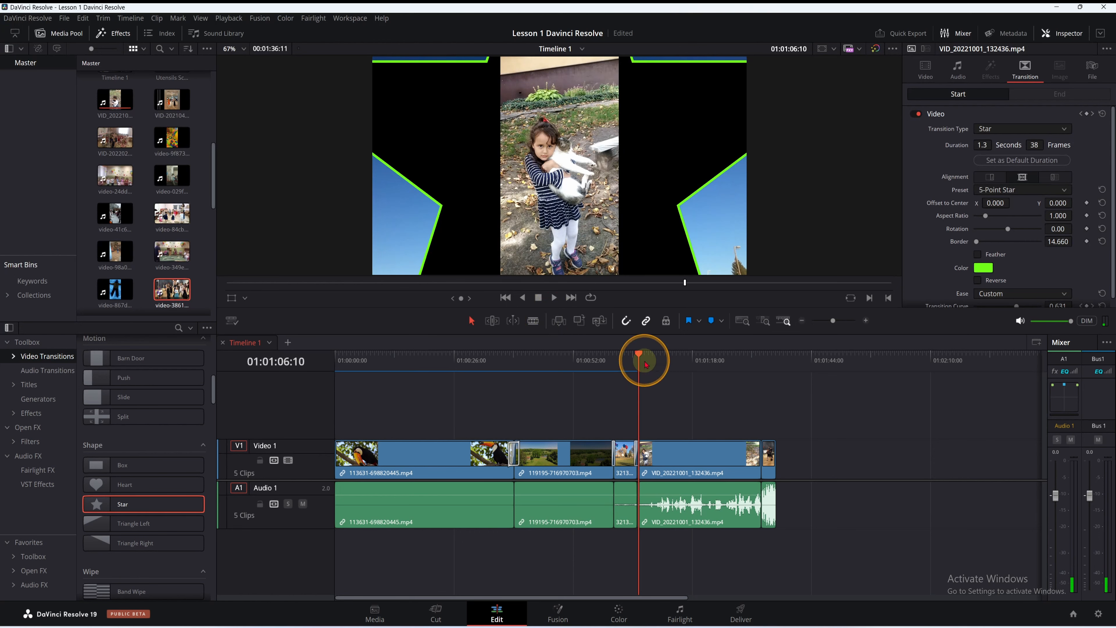
Step: Add the Triangle Left transition at the cut between VID_20221001_132436.mp4 and the video-3861 clip
{"action": "left_click_drag", "start_coordinate": [646, 364], "coordinate": [761, 395]}
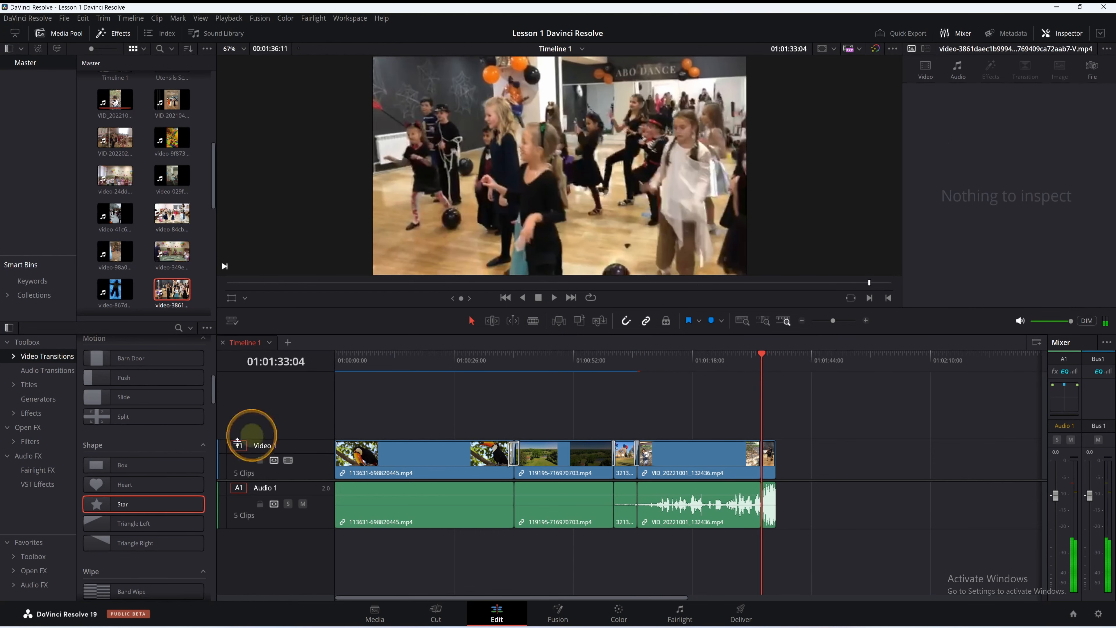
{"action": "left_click_drag", "start_coordinate": [115, 527], "coordinate": [761, 455]}
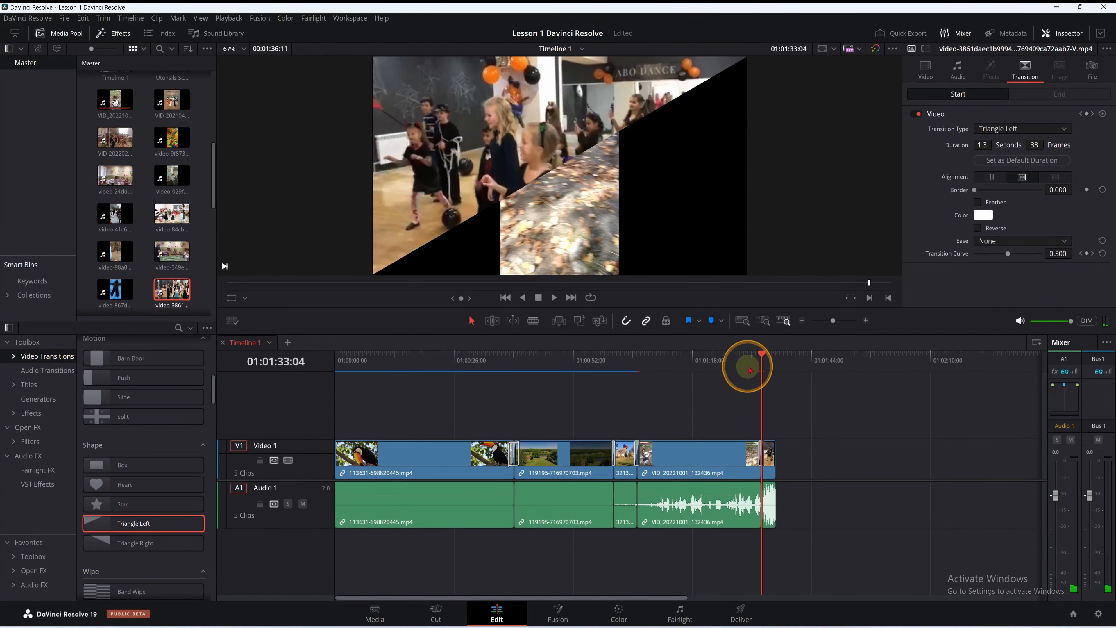
Step: Play the Triangle Left transition, lengthen it to 78 frames (2.6 seconds), and play it again
{"action": "mouse_move", "coordinate": [750, 371]}
{"action": "left_mouse_down"}
{"action": "mouse_move", "coordinate": [743, 362]}
{"action": "mouse_move", "coordinate": [752, 368]}
{"action": "left_mouse_up"}
{"action": "left_click", "coordinate": [556, 297]}
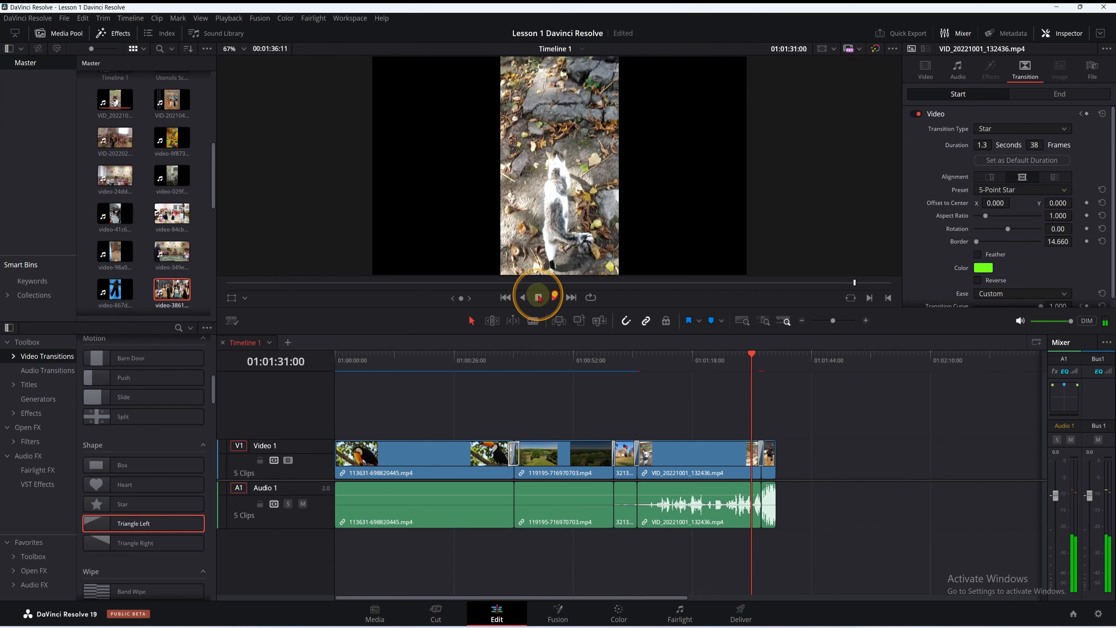
{"action": "left_click", "coordinate": [537, 298]}
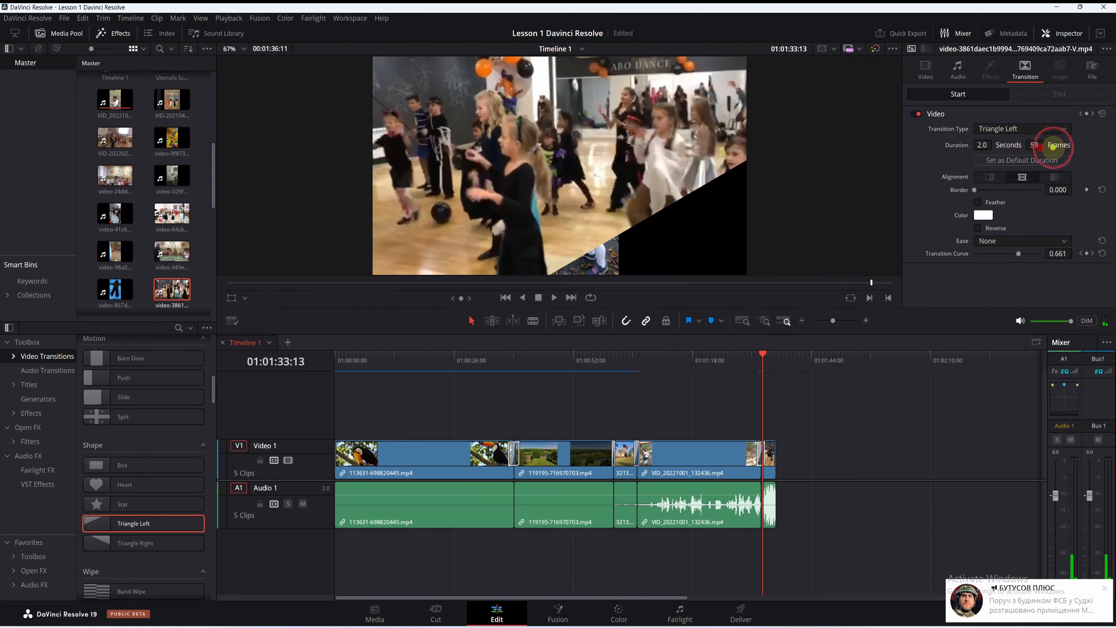
{"action": "left_click", "coordinate": [750, 404]}
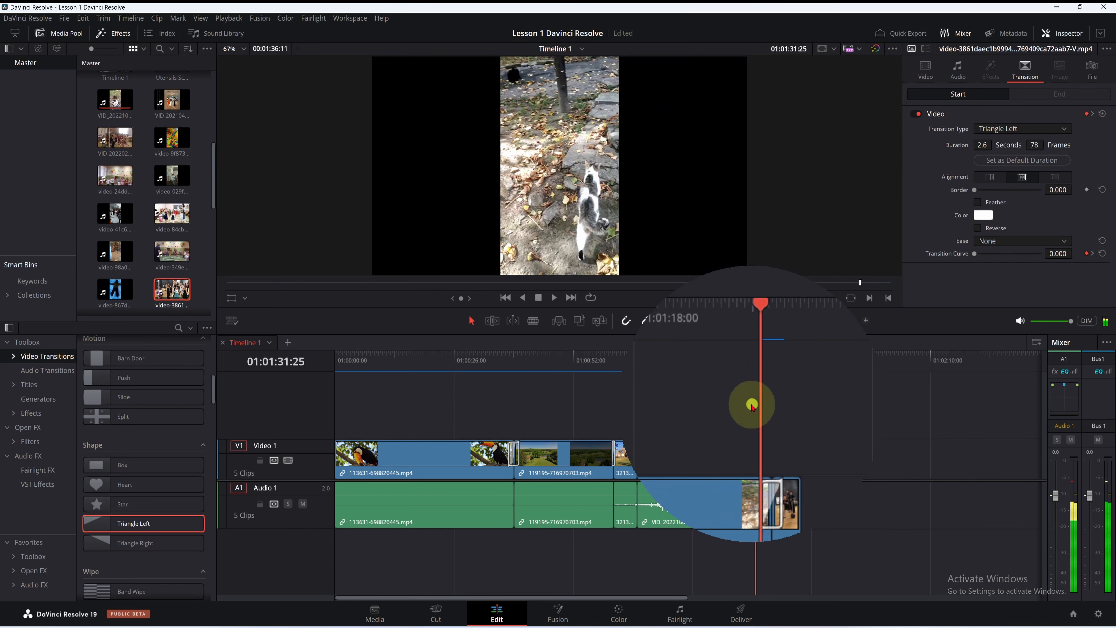
{"action": "left_click", "coordinate": [554, 297]}
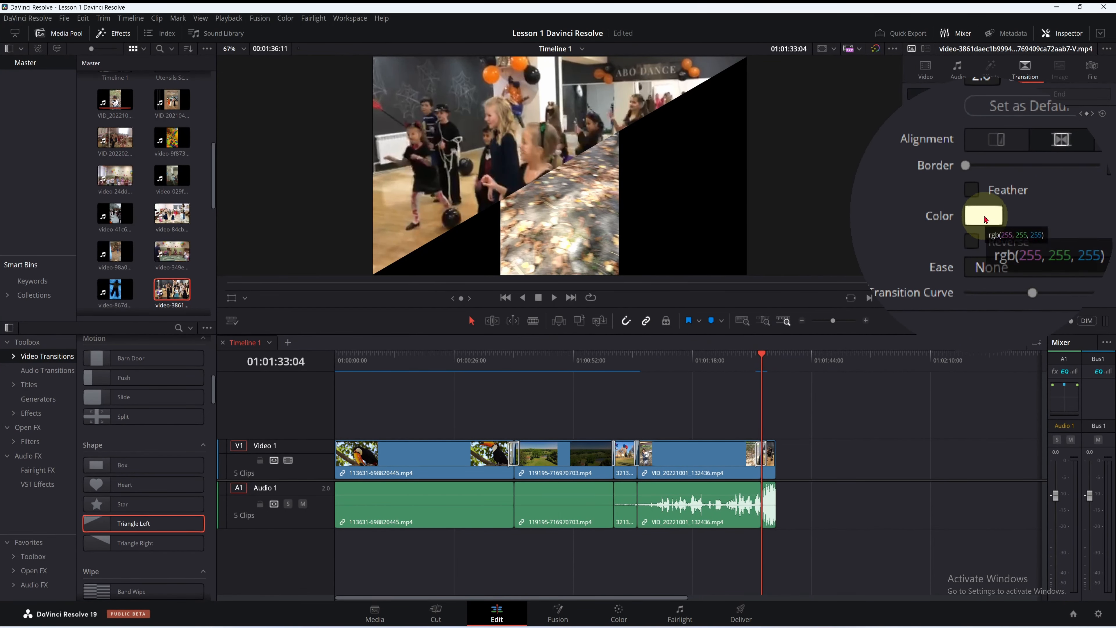
Step: Give the Triangle Left transition a border of 10.990 in color #a0ff34, and try another alignment before restoring the centered one
{"action": "left_click", "coordinate": [985, 219]}
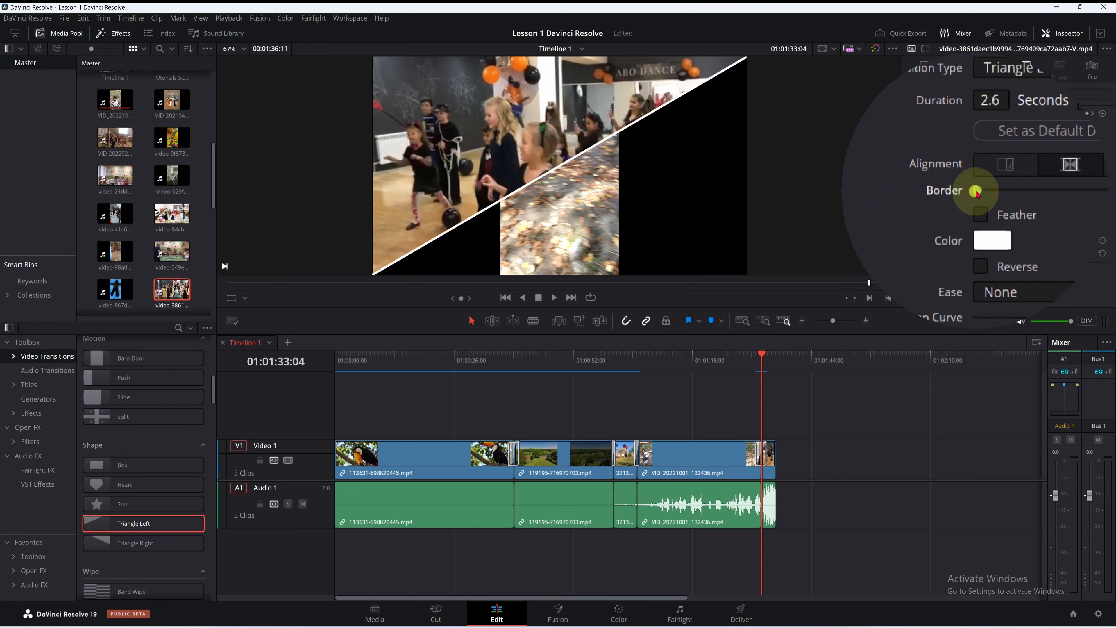
{"action": "left_click_drag", "start_coordinate": [974, 192], "coordinate": [978, 194]}
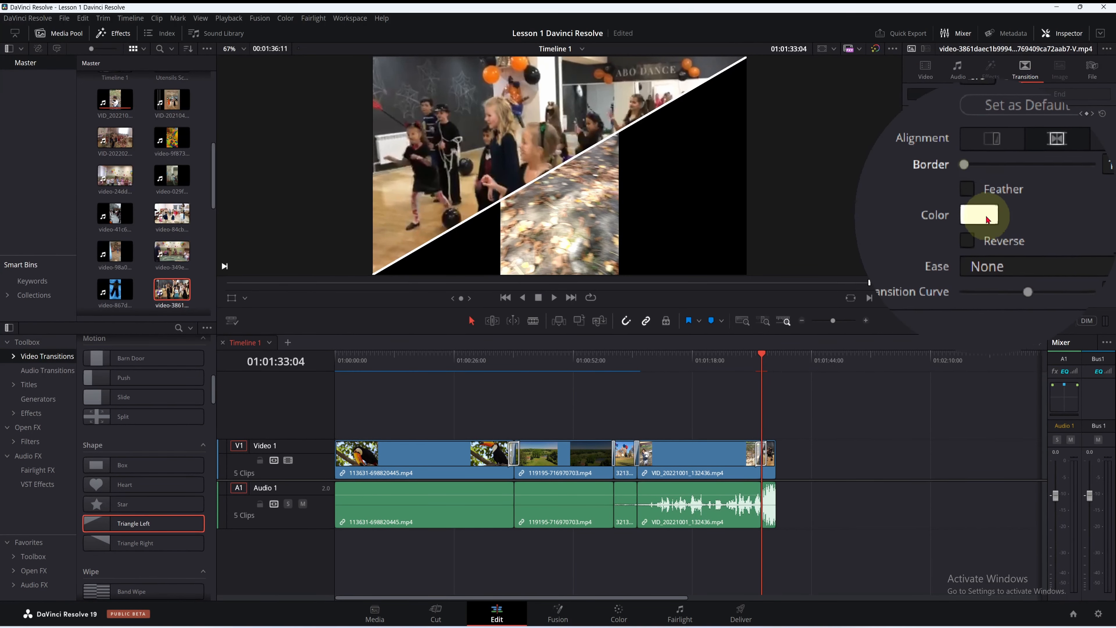
{"action": "left_click", "coordinate": [985, 218]}
{"action": "left_click", "coordinate": [621, 241]}
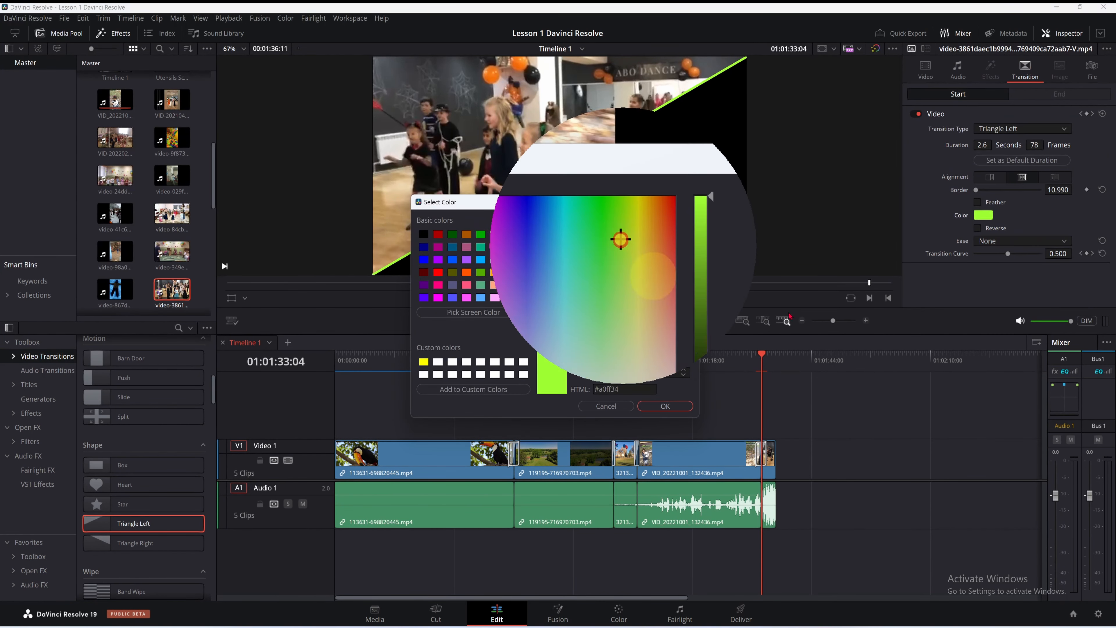
{"action": "left_click", "coordinate": [665, 406]}
{"action": "left_click", "coordinate": [990, 179]}
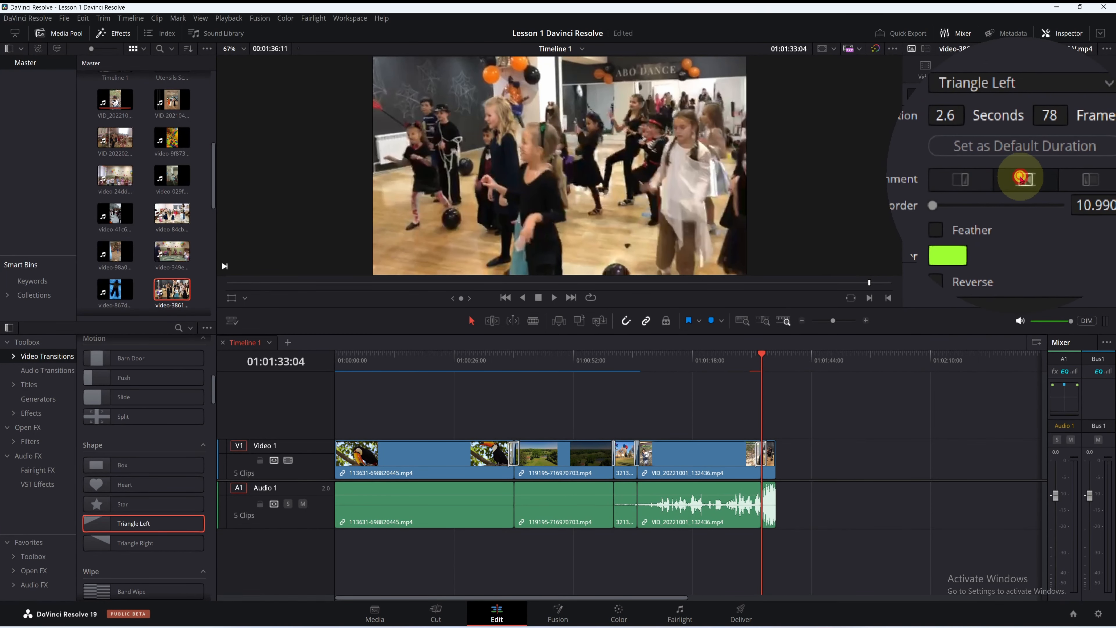
{"action": "left_click", "coordinate": [1021, 179]}
Step: Set the Triangle Left transition's easing to Custom with a transition curve value of 0.481 at the cut, and play it
{"action": "scroll", "coordinate": [967, 286], "scroll_direction": "down", "scroll_amount": 3}
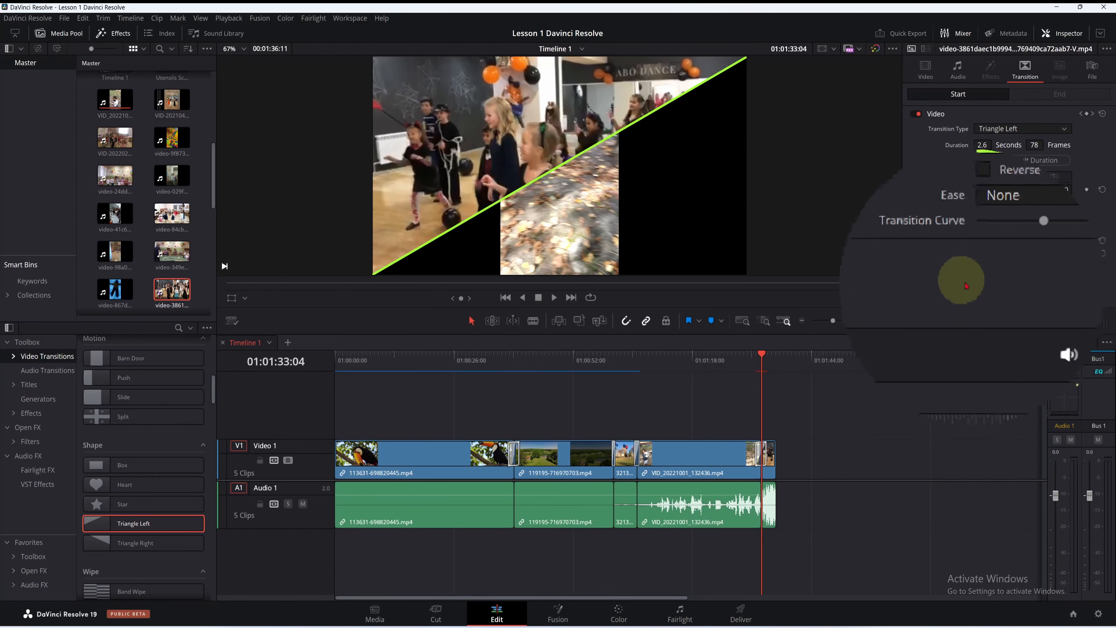
{"action": "left_click_drag", "start_coordinate": [1010, 257], "coordinate": [1008, 256]}
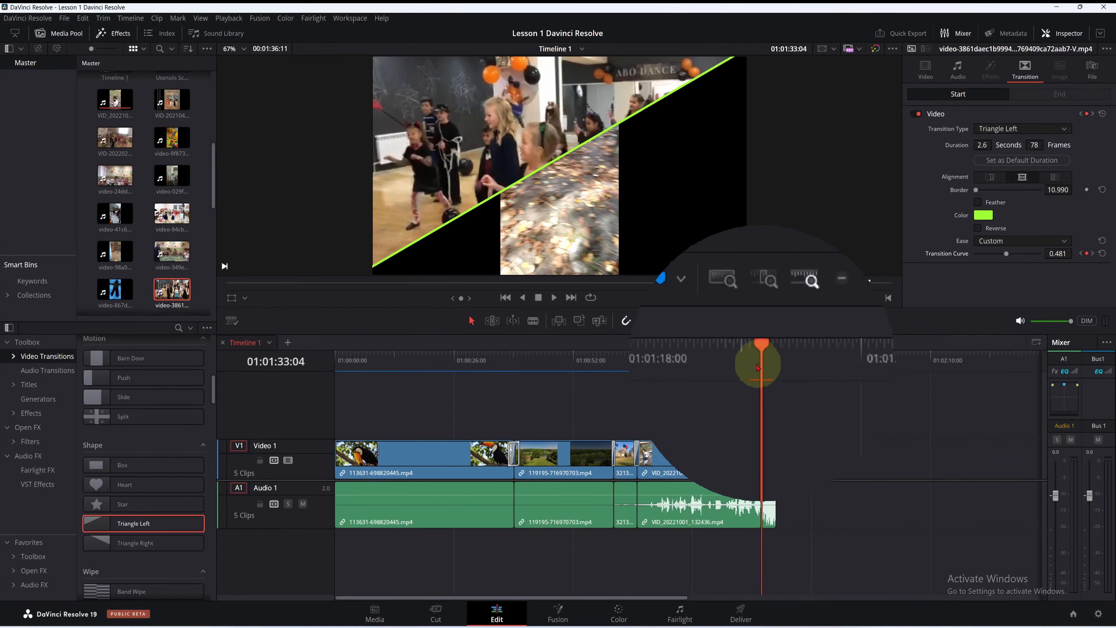
{"action": "left_click_drag", "start_coordinate": [757, 366], "coordinate": [747, 366]}
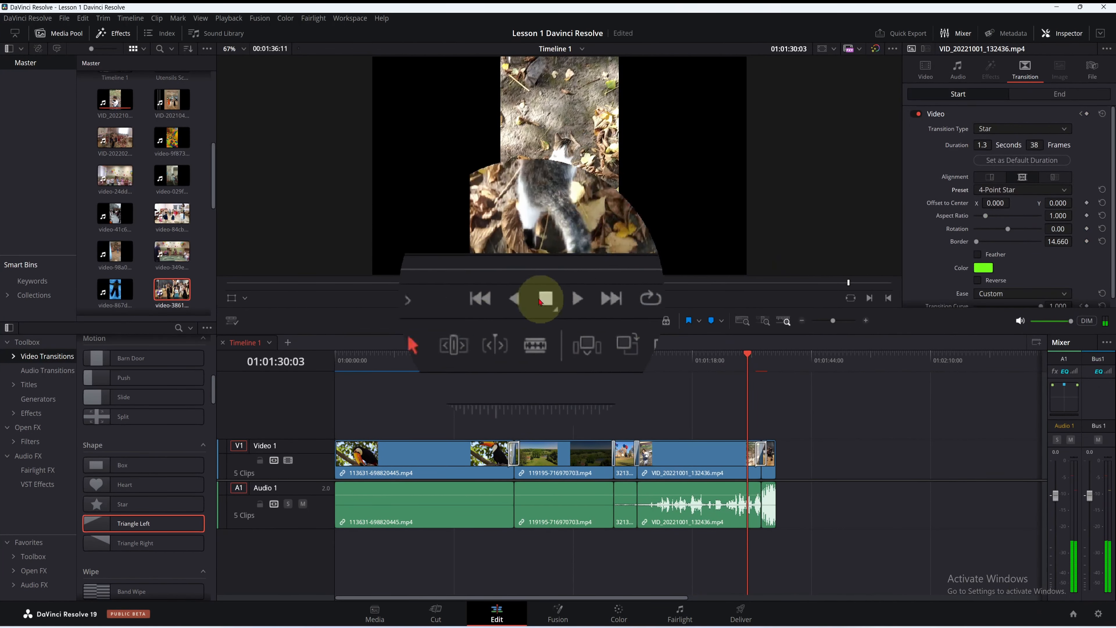
{"action": "left_click", "coordinate": [554, 297]}
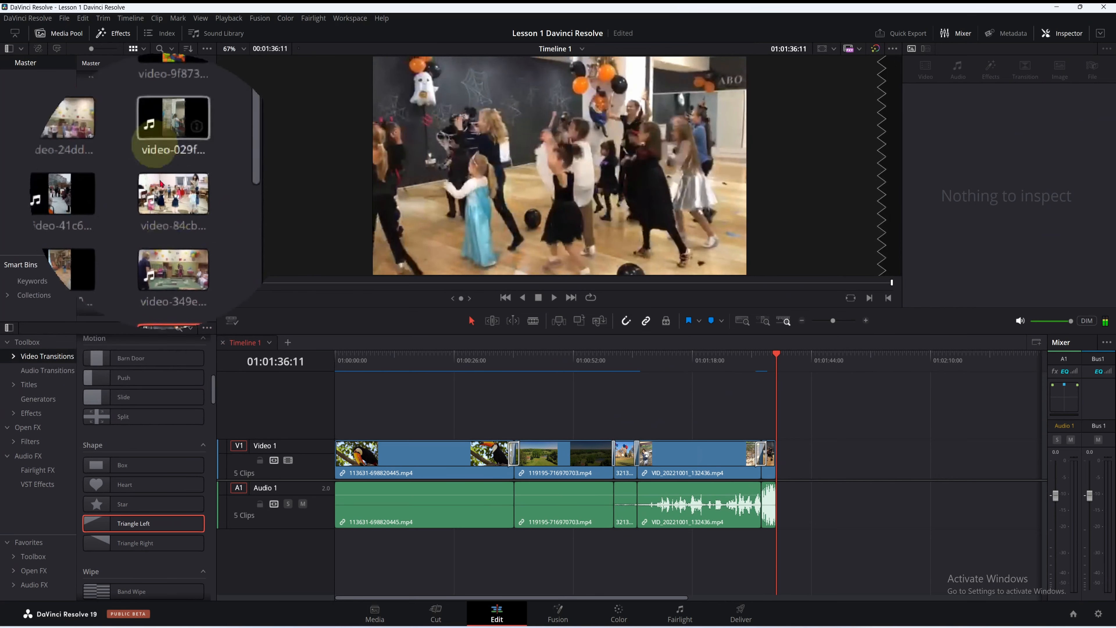
Step: Add the VID-20210426-WA0047.mp4 clip after the video-3861 clip, trimming the end of the video-3861 clip and closing the gap
{"action": "scroll", "coordinate": [161, 183], "scroll_direction": "up", "scroll_amount": 3}
{"action": "left_click_drag", "start_coordinate": [172, 100], "coordinate": [803, 459]}
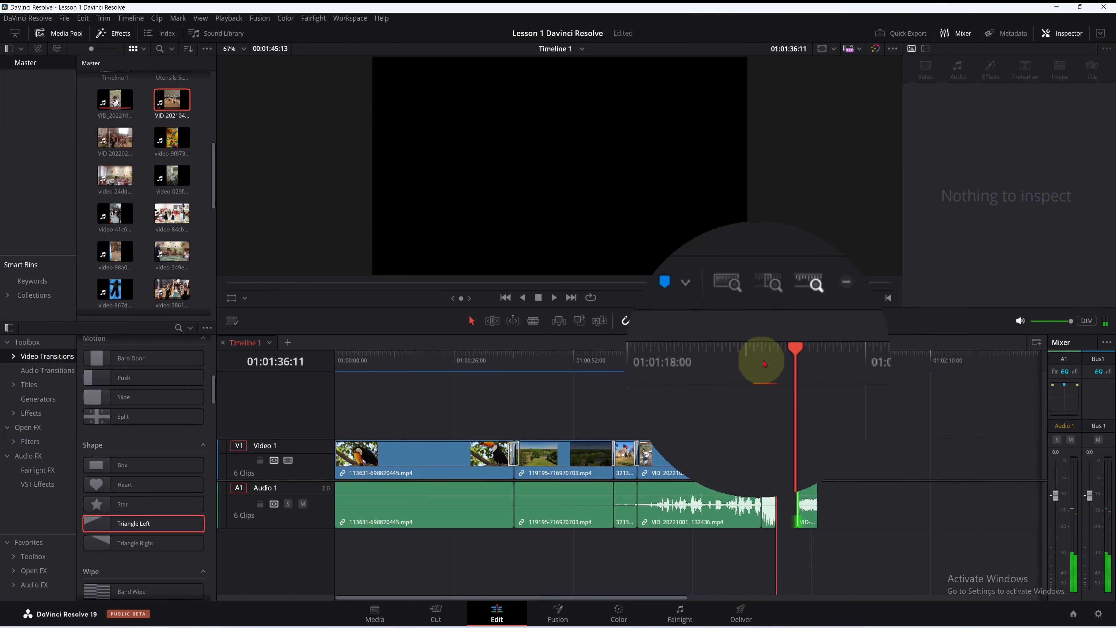
{"action": "mouse_move", "coordinate": [764, 363]}
{"action": "left_mouse_down"}
{"action": "mouse_move", "coordinate": [775, 366]}
{"action": "mouse_move", "coordinate": [749, 366]}
{"action": "left_mouse_up"}
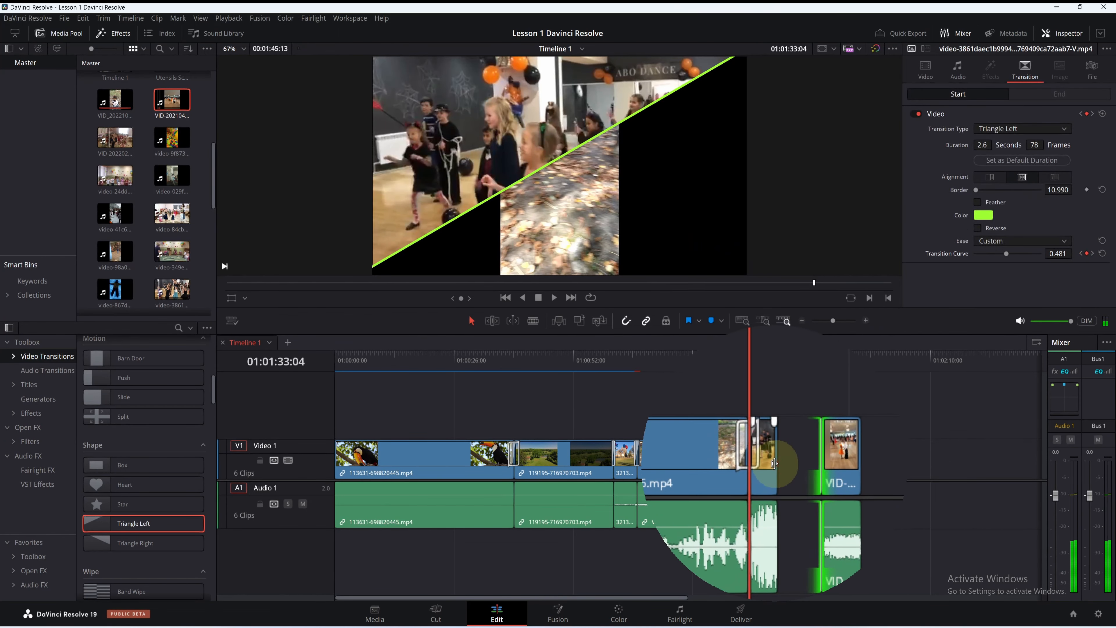
{"action": "left_click_drag", "start_coordinate": [775, 463], "coordinate": [772, 464]}
{"action": "left_click", "coordinate": [787, 463]}
{"action": "key", "text": "Delete"}
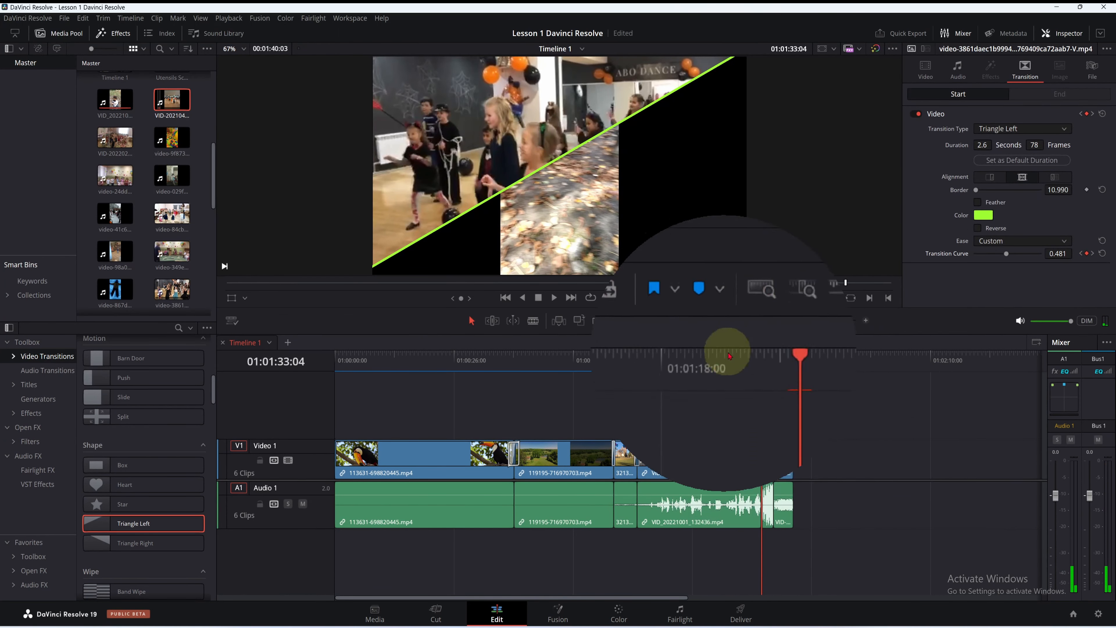
Step: Add the Triangle Right transition at the cut between the video-3861 clip and VID-20210426-WA0047.mp4
{"action": "left_click_drag", "start_coordinate": [760, 358], "coordinate": [773, 359]}
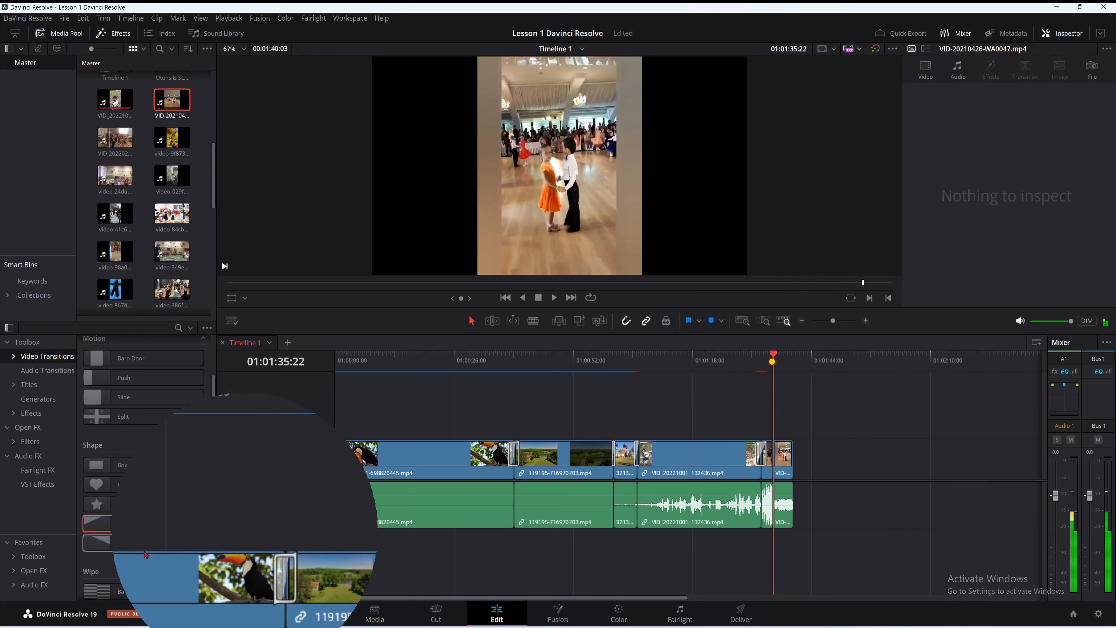
{"action": "left_click", "coordinate": [127, 543]}
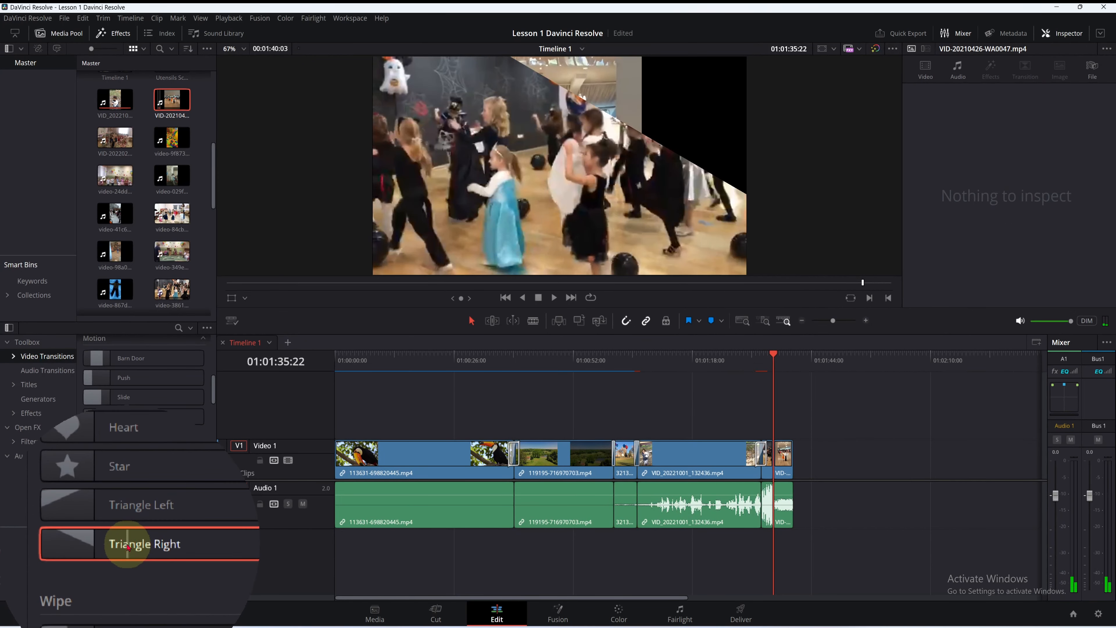
{"action": "double_click", "coordinate": [126, 543]}
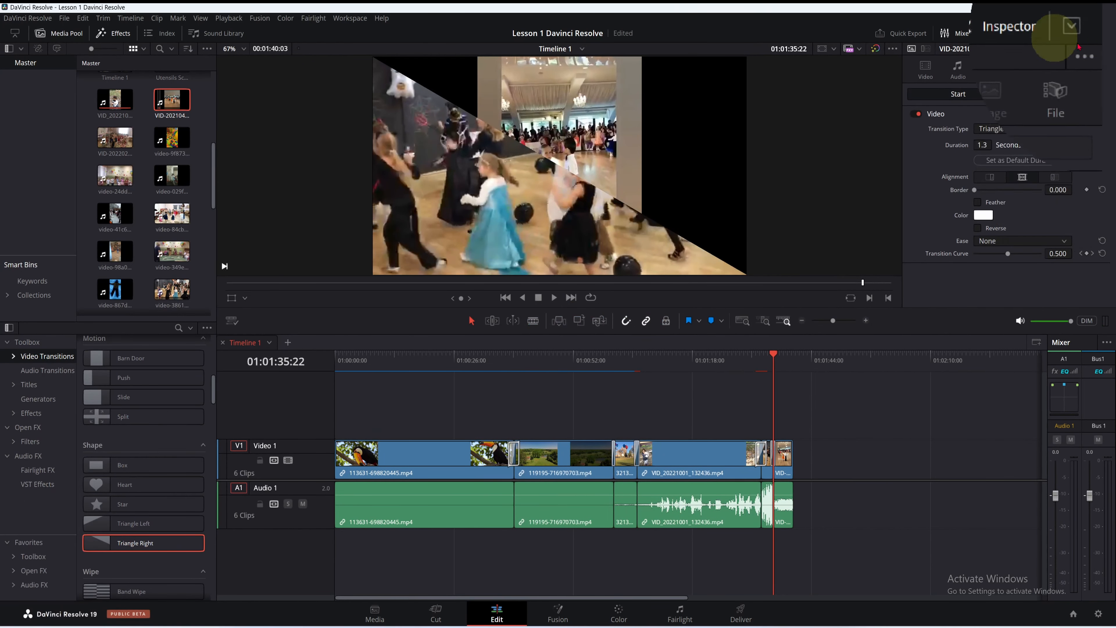
Step: Lengthen the Triangle Right transition to 78 frames (2.6 seconds) and play the timeline through it
{"action": "left_click_drag", "start_coordinate": [1035, 145], "coordinate": [1055, 149]}
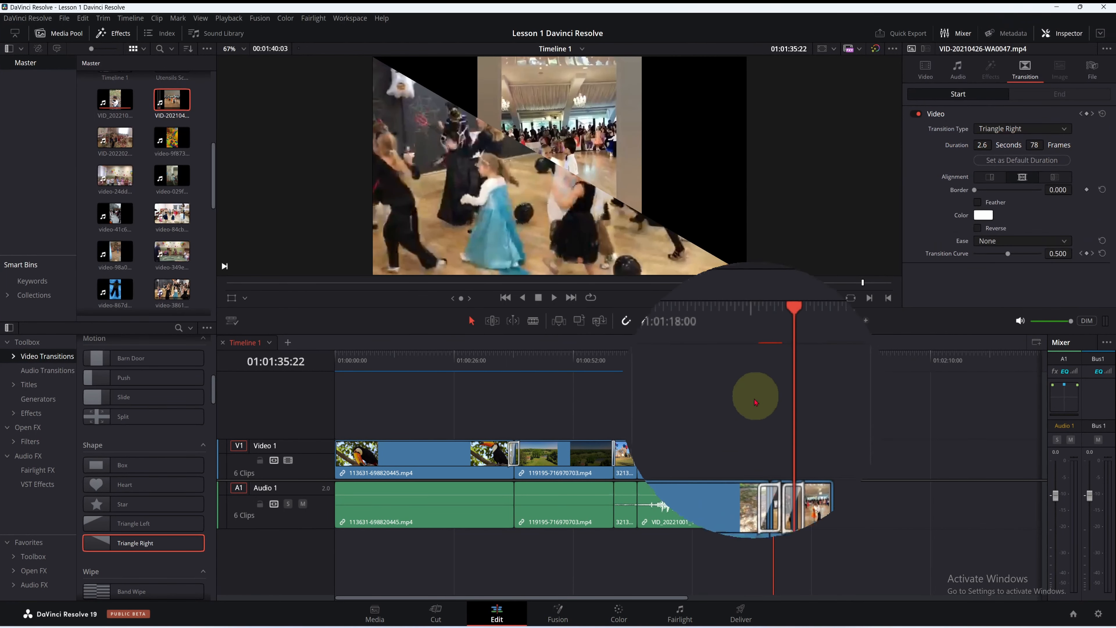
{"action": "scroll", "coordinate": [785, 459], "scroll_direction": "up", "scroll_amount": 3}
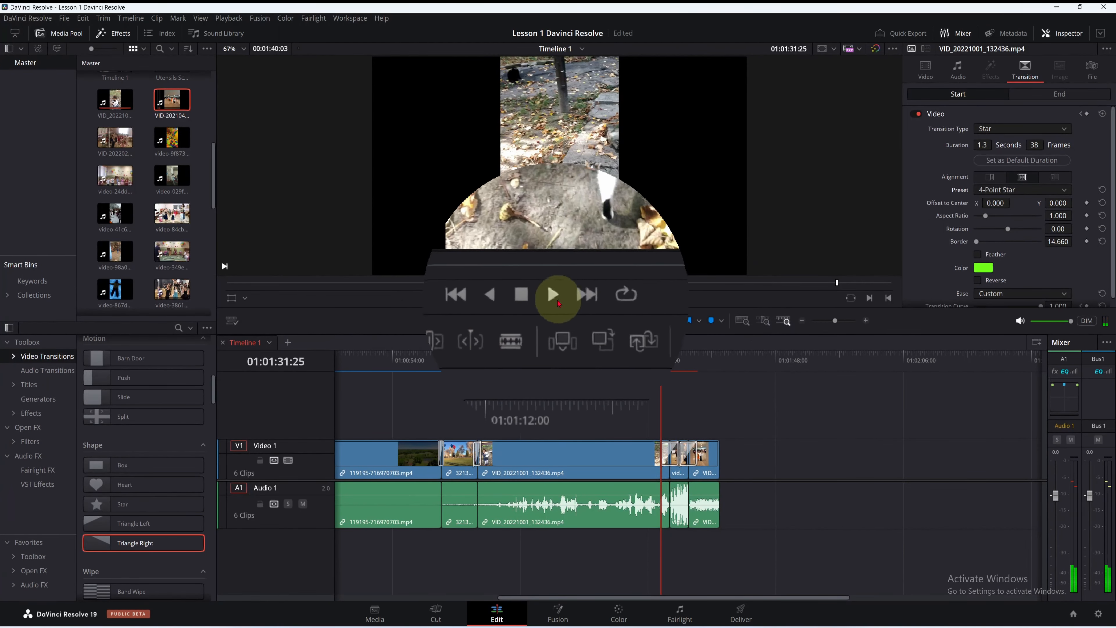
{"action": "left_click", "coordinate": [555, 298]}
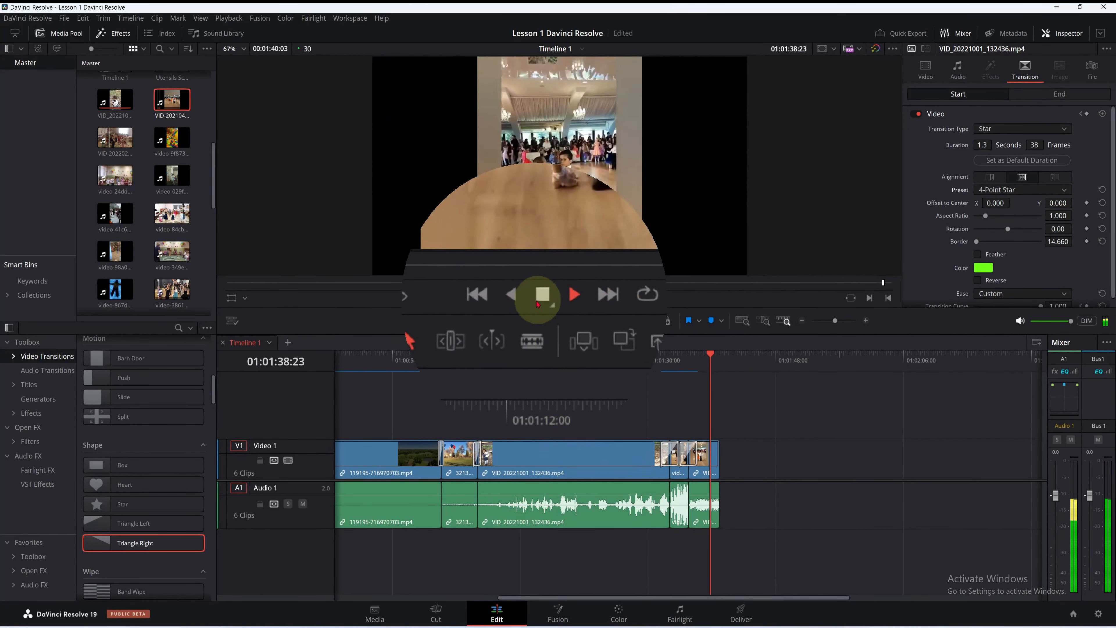
Step: Give the Triangle Right transition a feathered border of 3.660 in color #ffec19, with Custom easing and a transition curve value of 0.519
{"action": "left_click", "coordinate": [689, 357]}
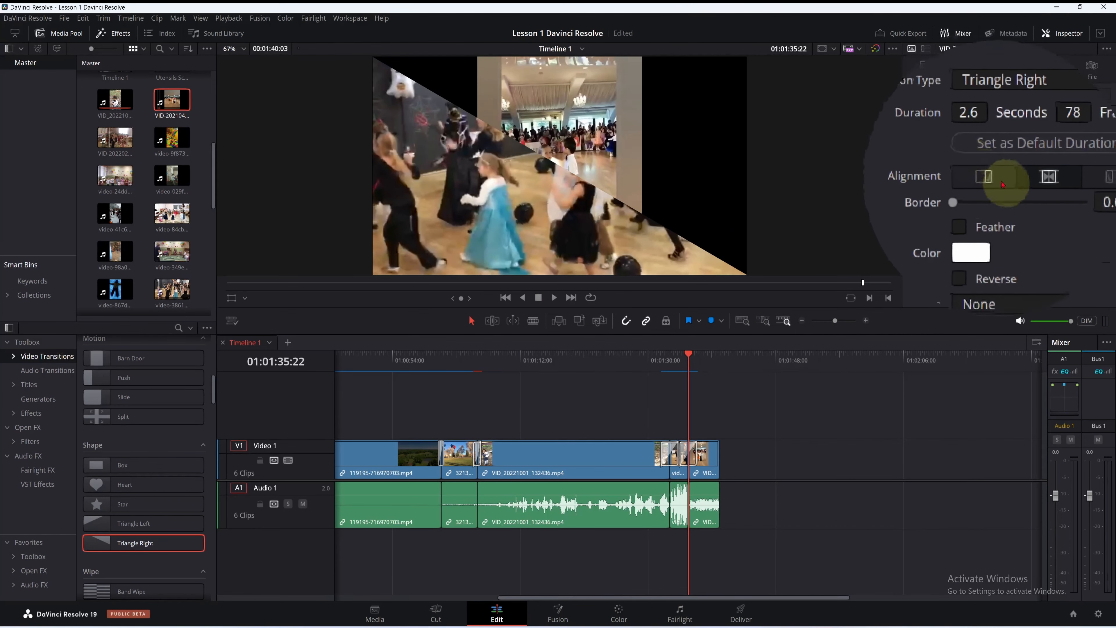
{"action": "left_click_drag", "start_coordinate": [977, 188], "coordinate": [977, 191]}
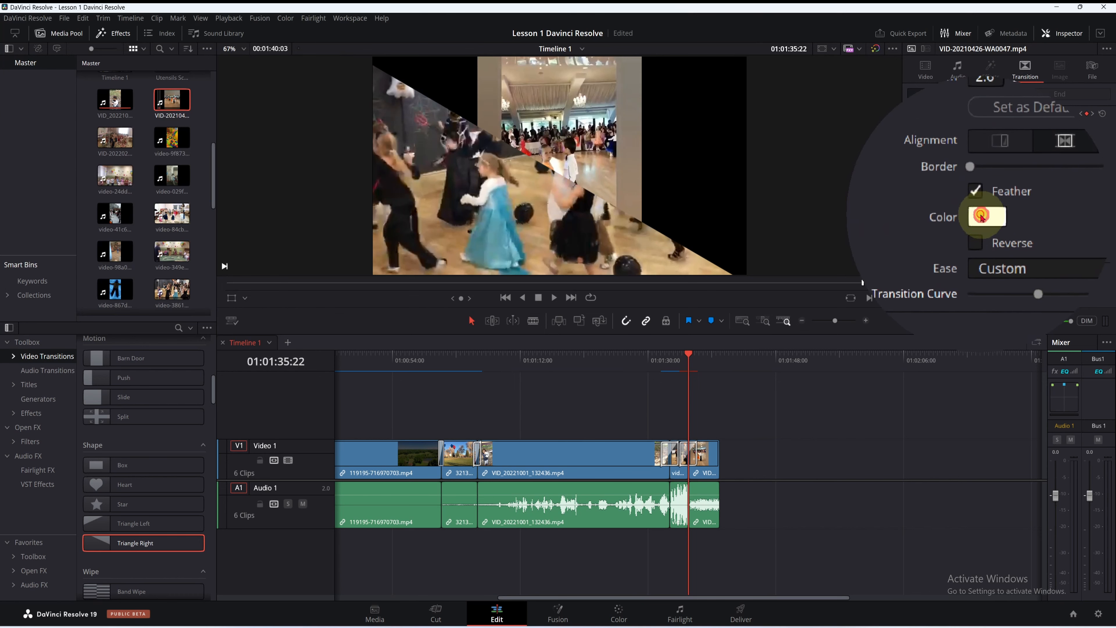
{"action": "left_click", "coordinate": [983, 215]}
{"action": "left_click", "coordinate": [635, 235]}
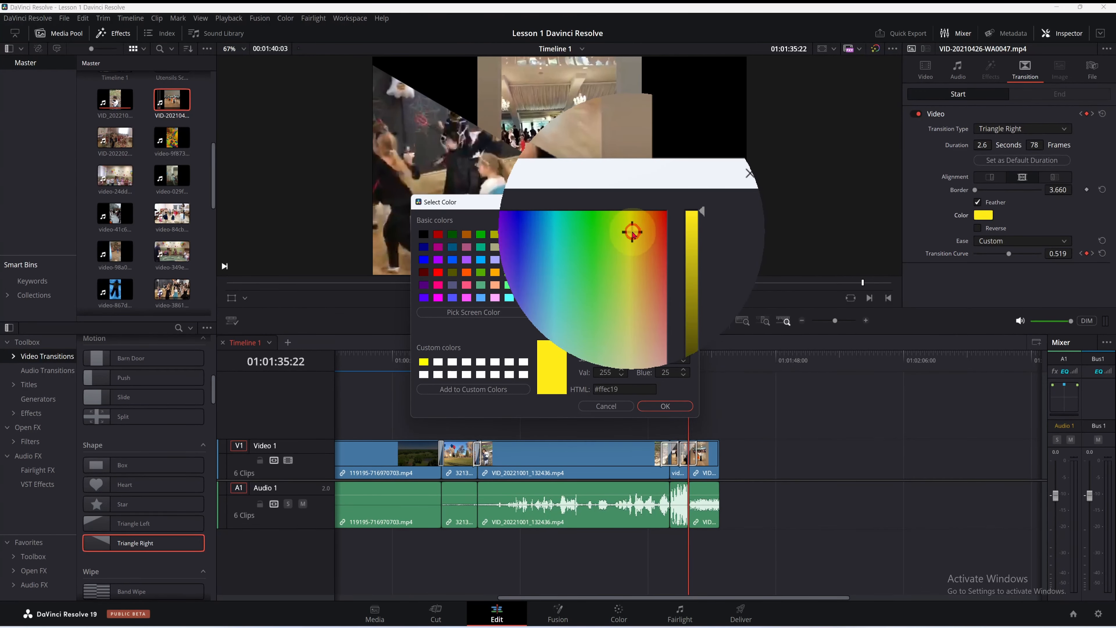
{"action": "left_click", "coordinate": [664, 406]}
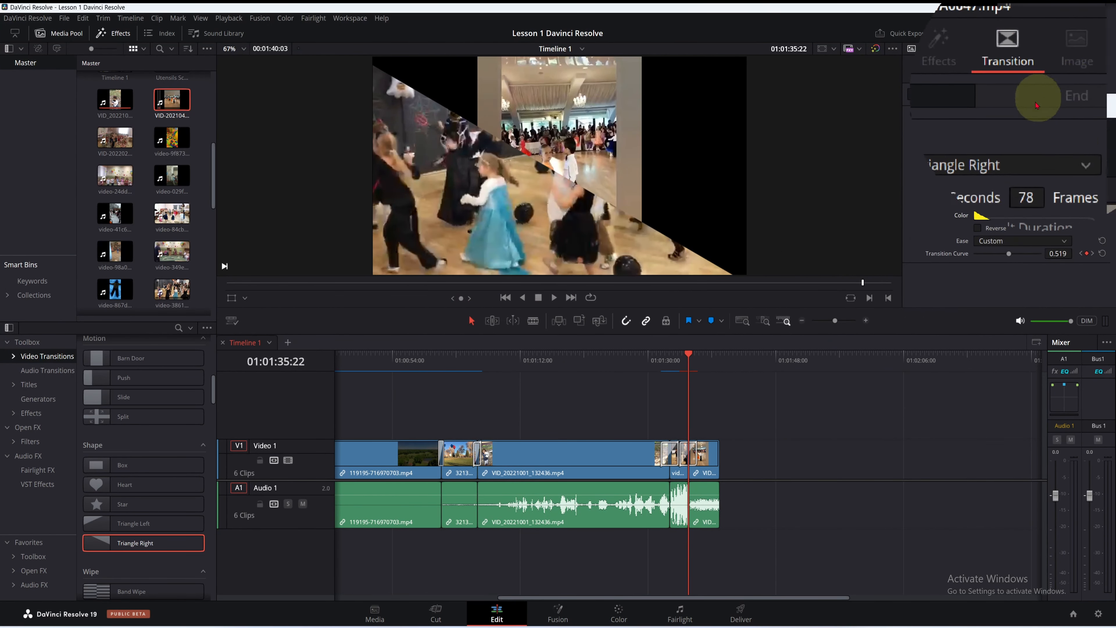
Step: Widen the Triangle Right transition's border, turn off Feather, and narrow the border to a thin line
{"action": "left_click_drag", "start_coordinate": [974, 193], "coordinate": [981, 190]}
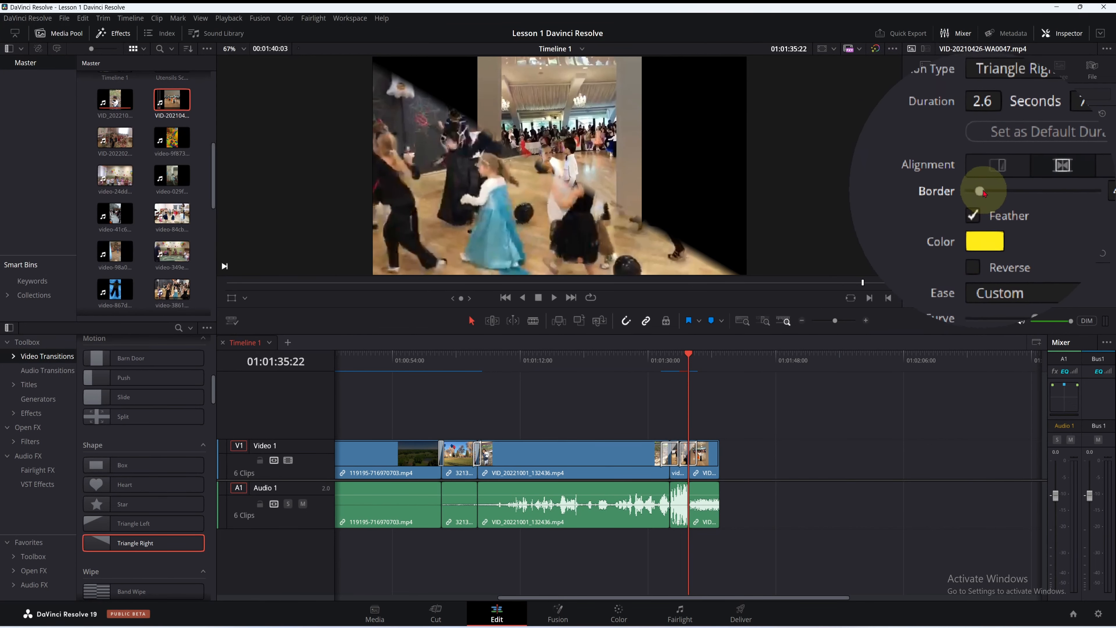
{"action": "left_click", "coordinate": [981, 204]}
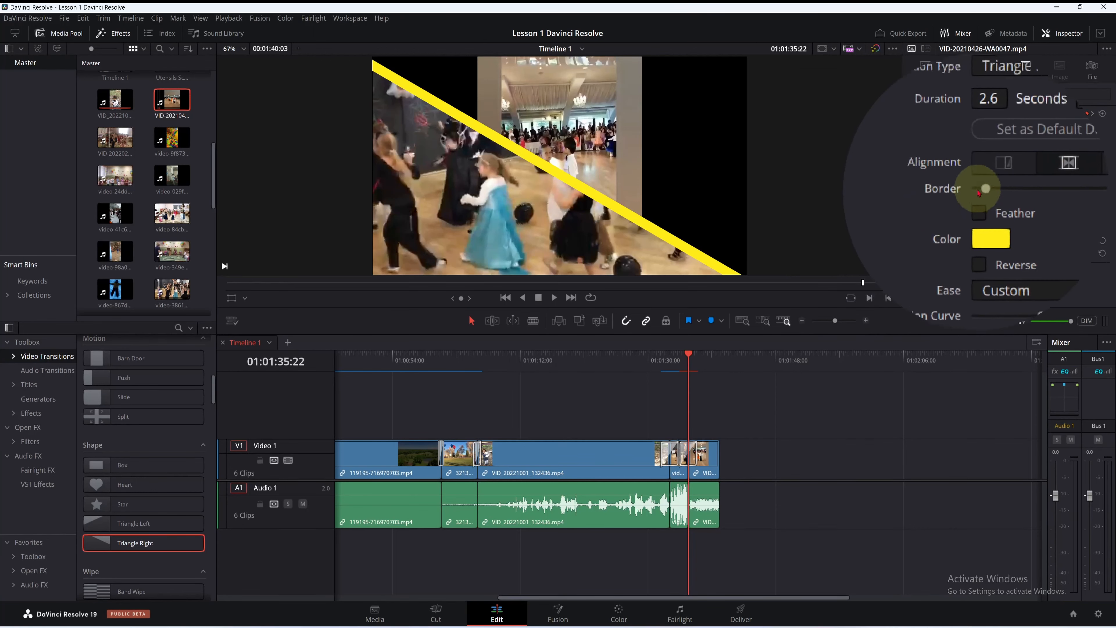
{"action": "left_click_drag", "start_coordinate": [981, 182], "coordinate": [976, 192]}
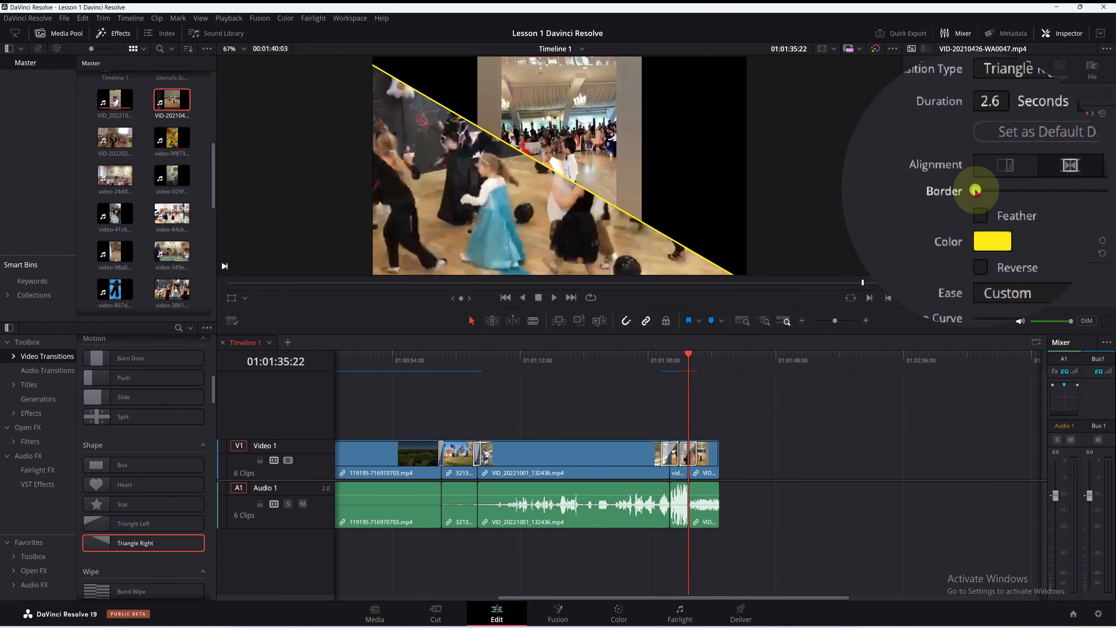
Step: Play the timeline from its beginning, skipping ahead to each transition to review the finished sequence
{"action": "left_click_drag", "start_coordinate": [692, 355], "coordinate": [361, 362]}
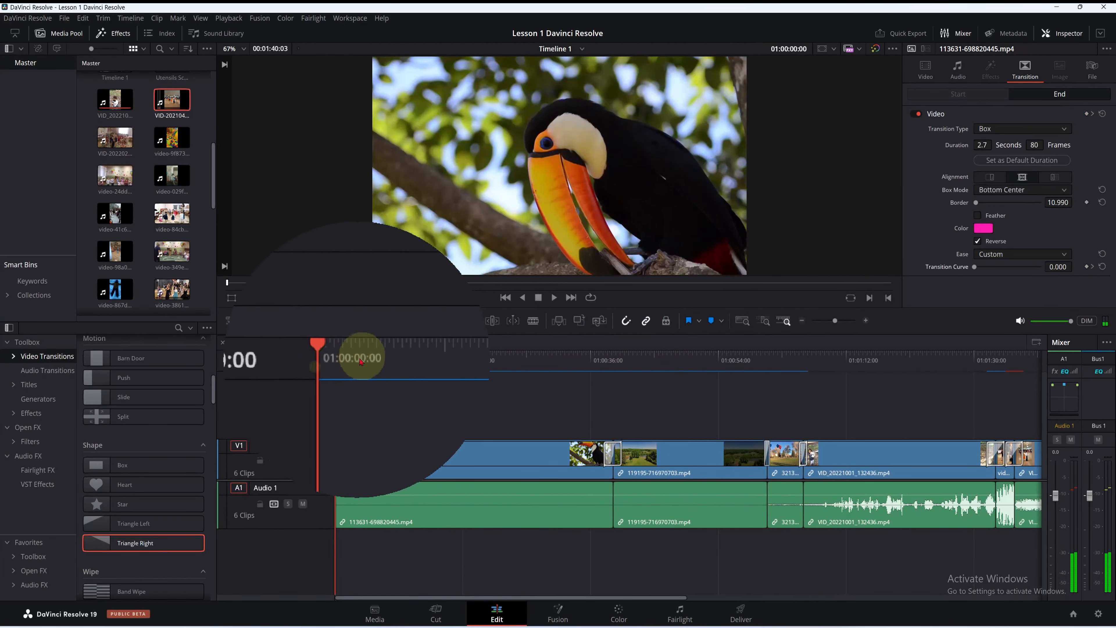
{"action": "scroll", "coordinate": [361, 361], "scroll_direction": "down", "scroll_amount": 4}
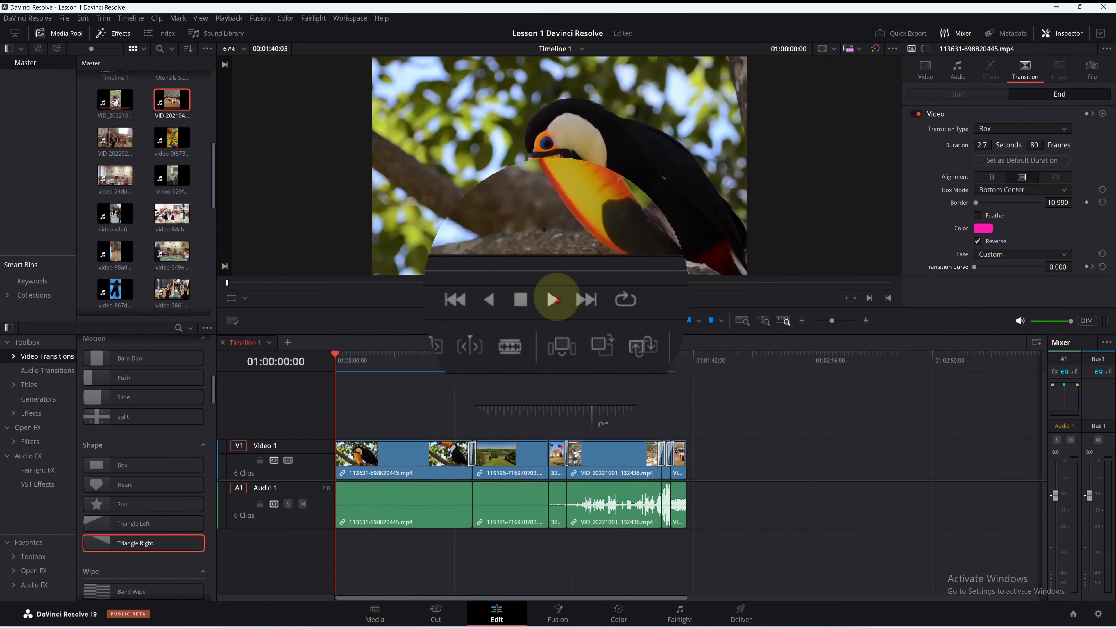
{"action": "left_click", "coordinate": [554, 299]}
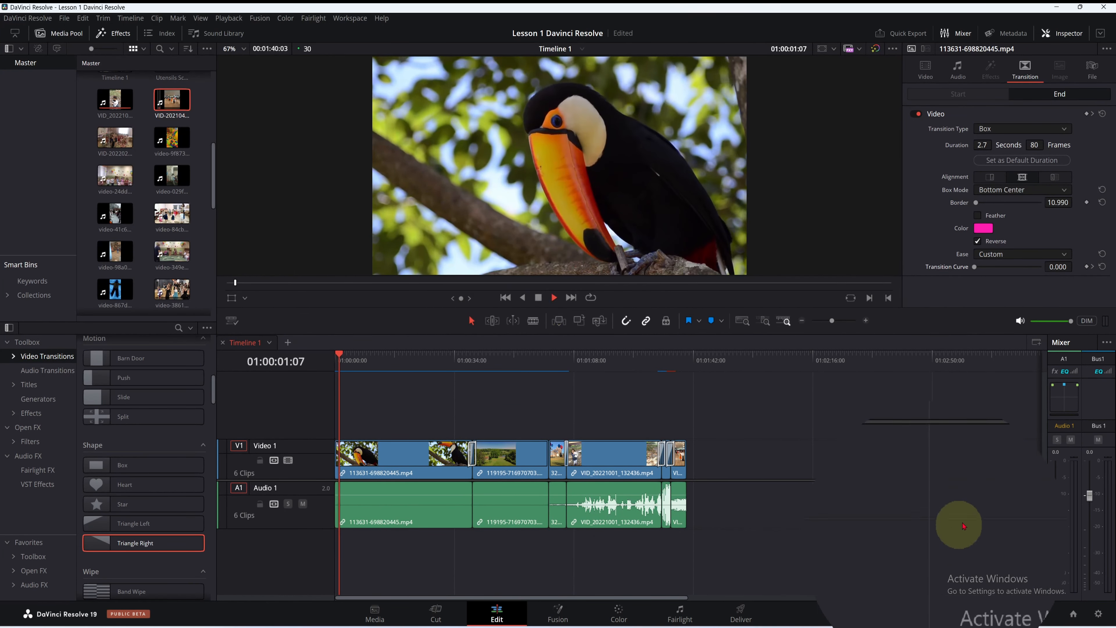
{"action": "left_click_drag", "start_coordinate": [416, 368], "coordinate": [429, 368]}
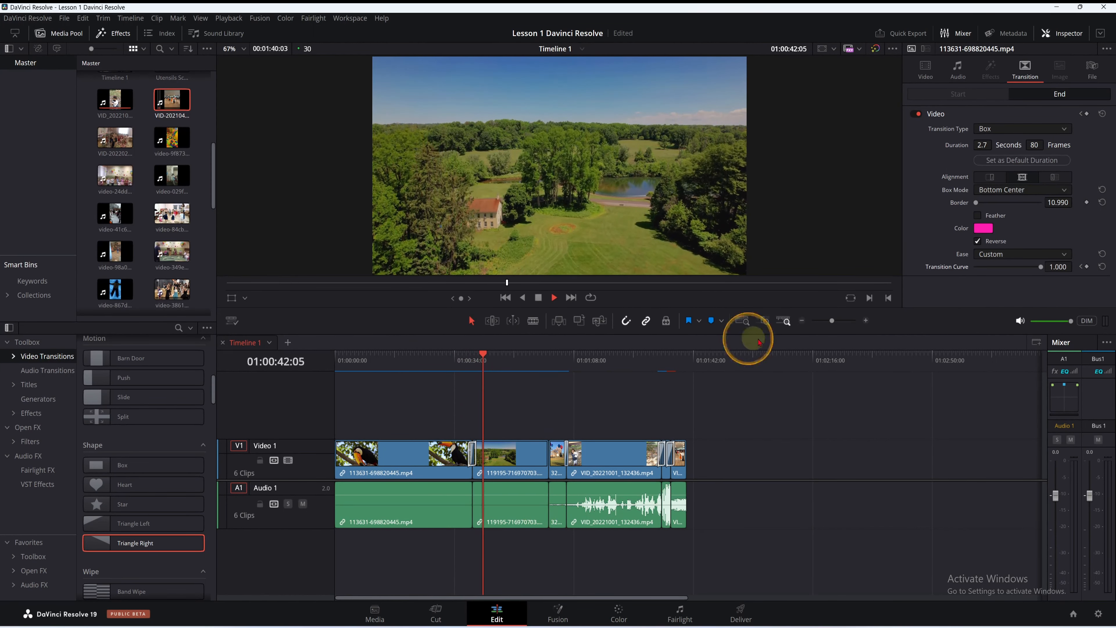
{"action": "left_click_drag", "start_coordinate": [492, 352], "coordinate": [551, 372]}
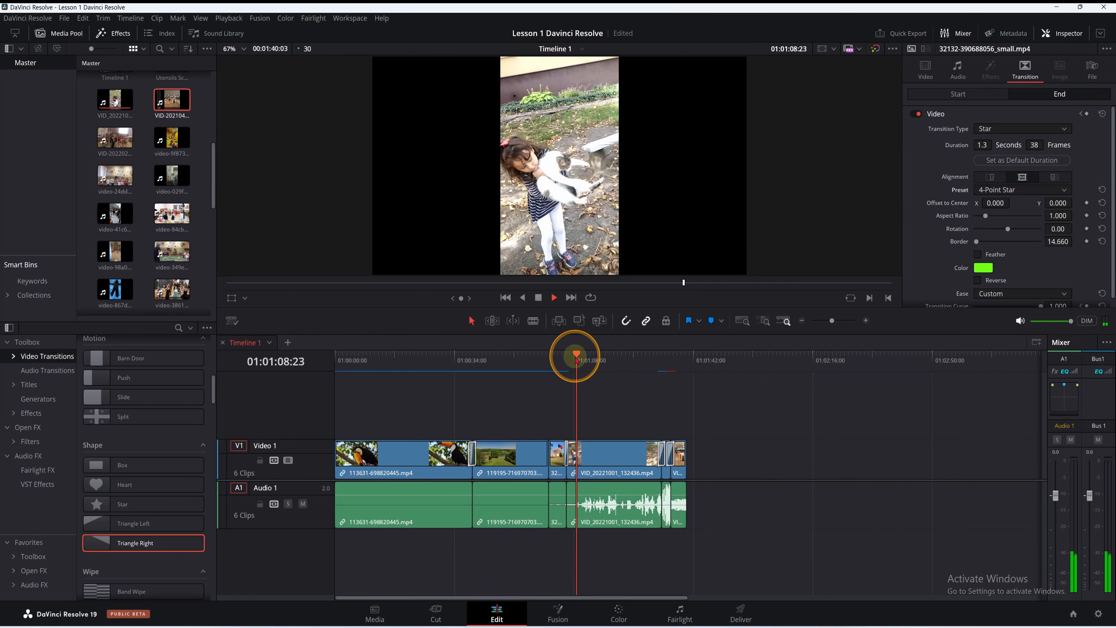
{"action": "left_click_drag", "start_coordinate": [577, 358], "coordinate": [643, 398]}
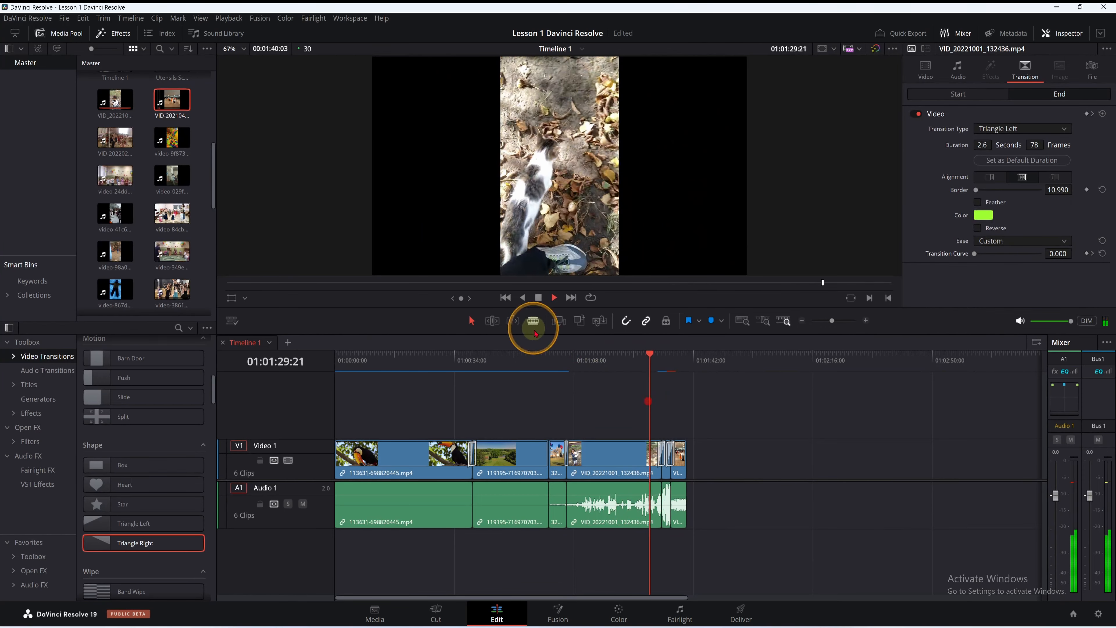